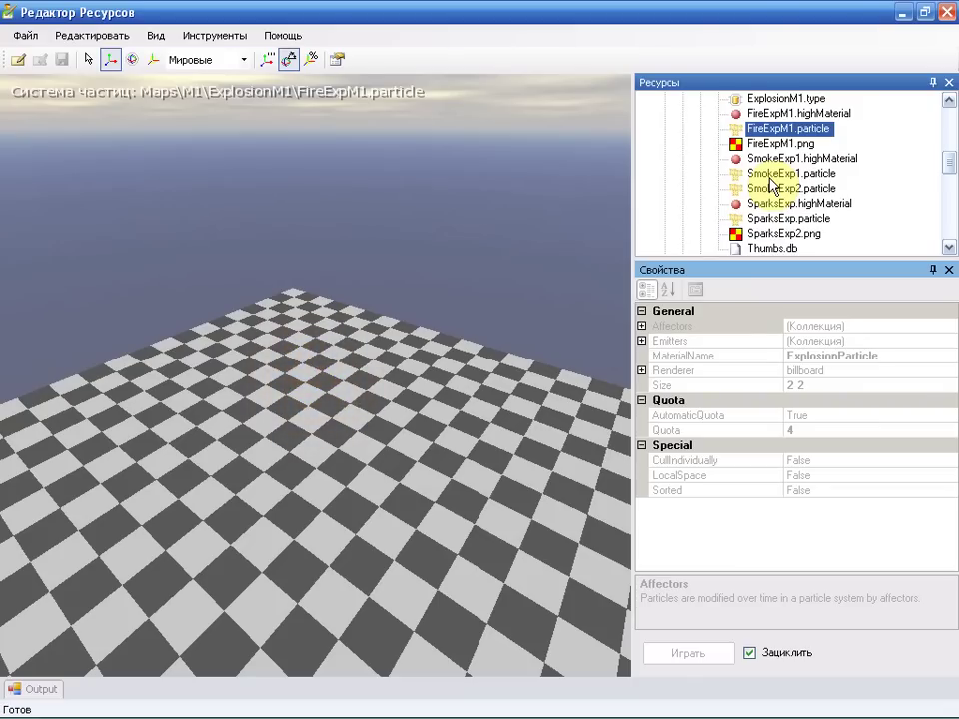
Step: Preview the SmokeExp1, SmokeExp2 and SparksExp particle systems and the FireExpM1.png and SparksExp2.png textures in the ExplosionM1 folder
click(794, 177)
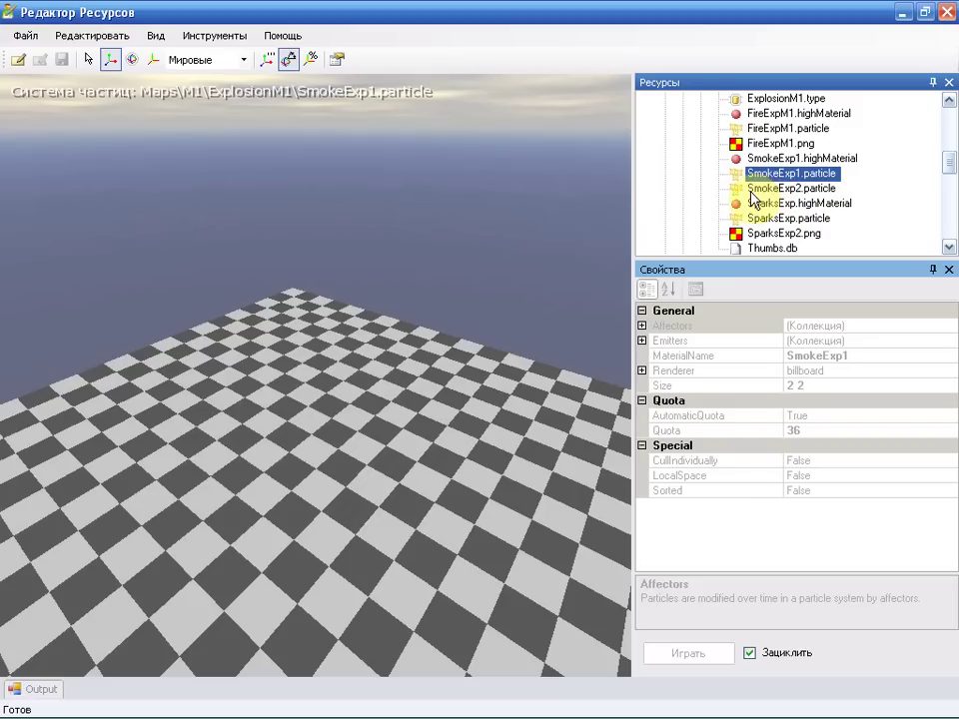
click(745, 190)
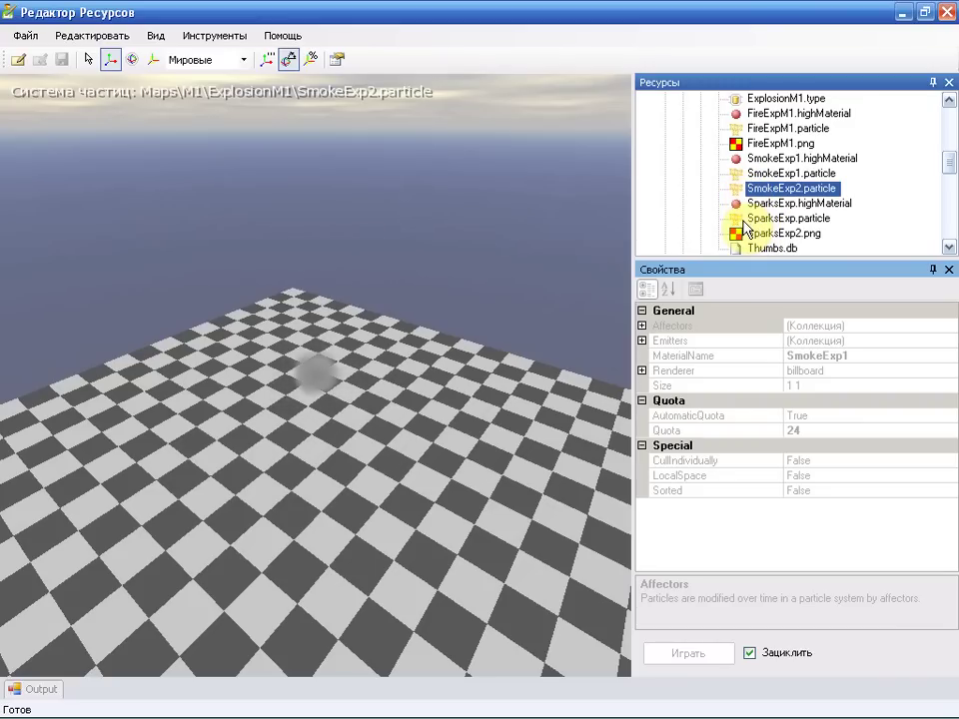
click(736, 219)
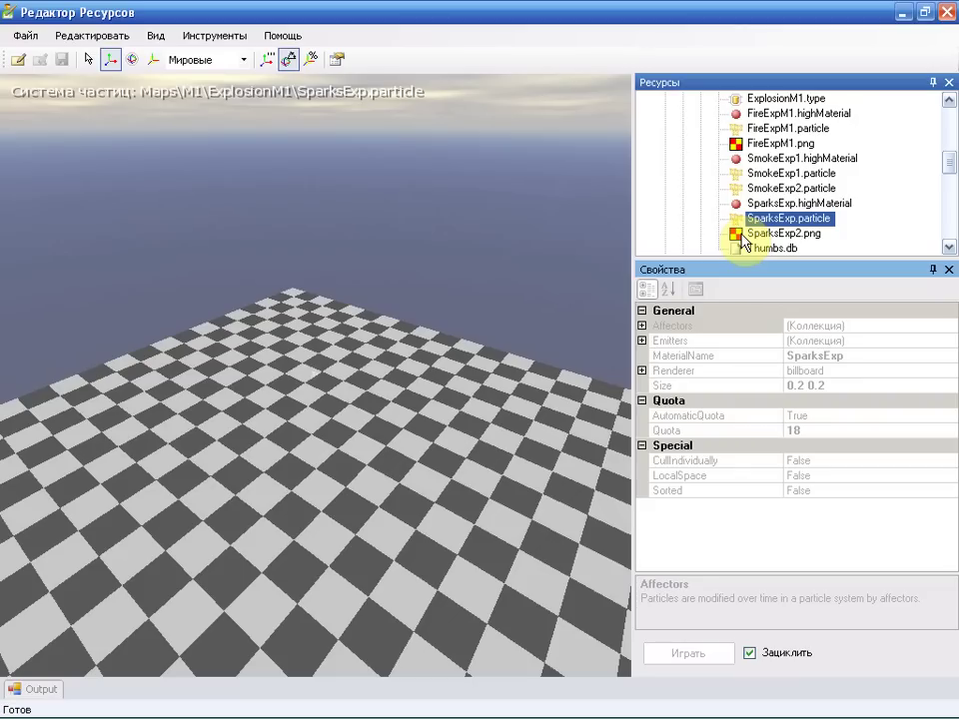
click(736, 148)
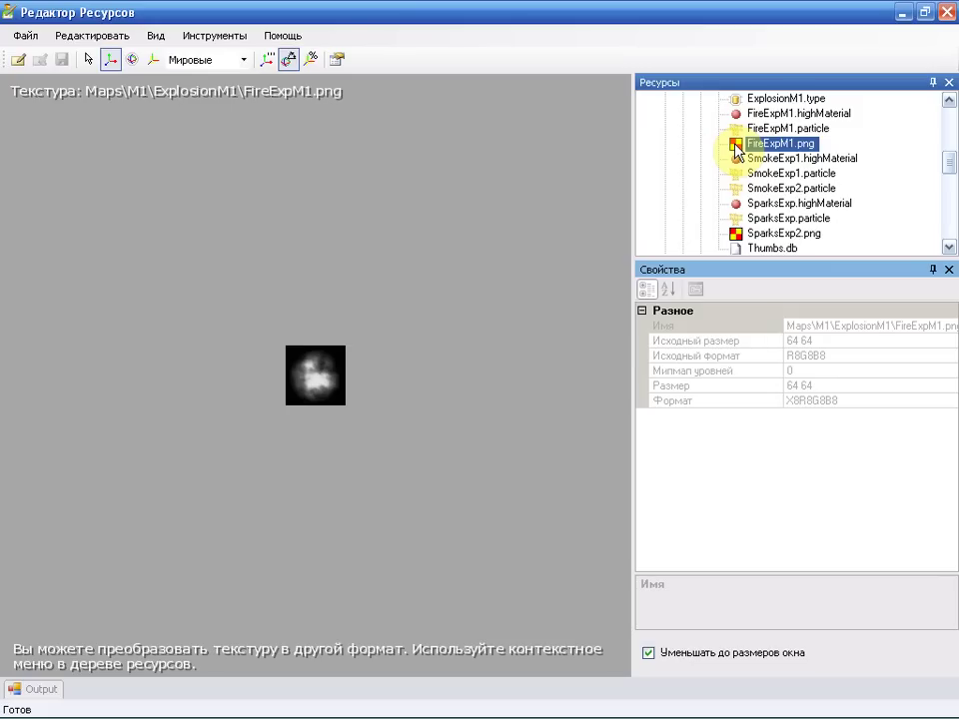
click(739, 236)
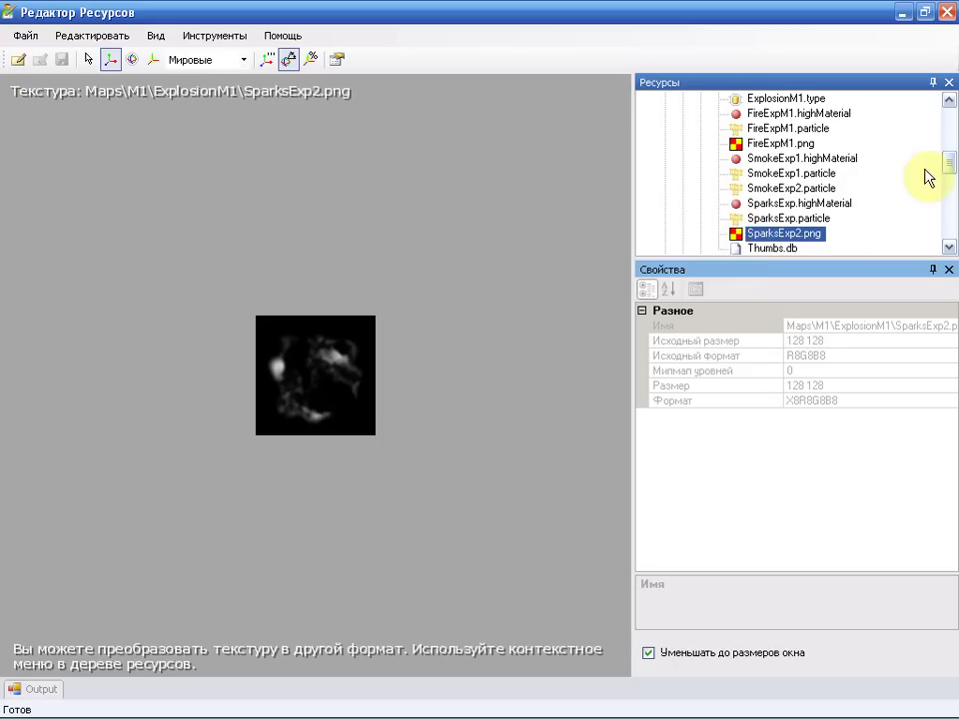
Step: Open FireExpM1.highMaterial for editing, view its preview from another angle and examine its name and template properties
click(738, 115)
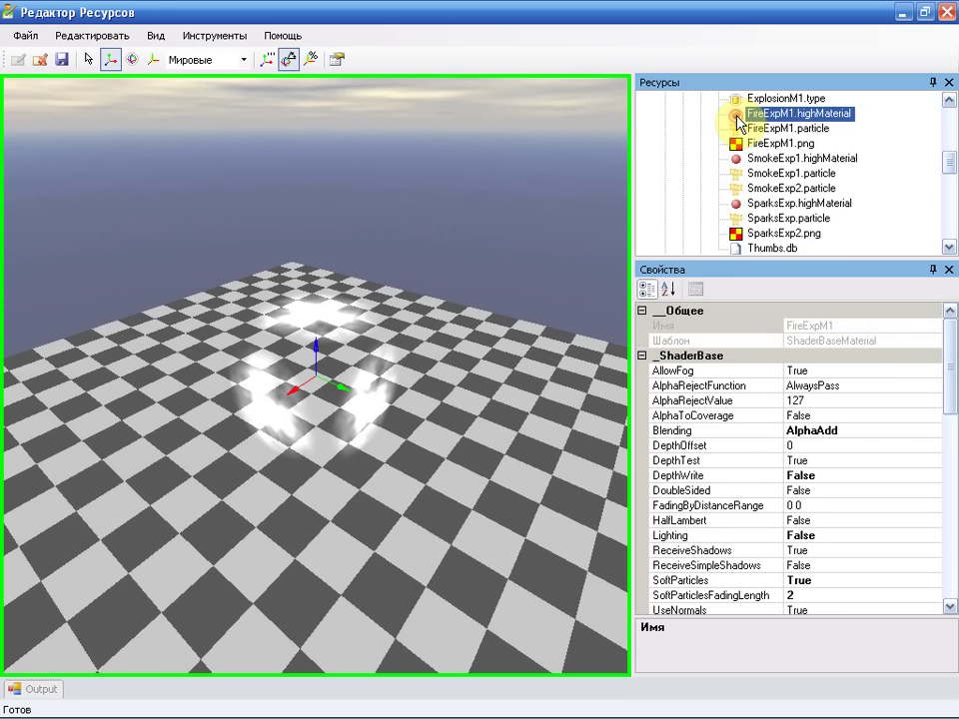
right_drag(479, 535, 419, 503)
right_drag(450, 377, 515, 389)
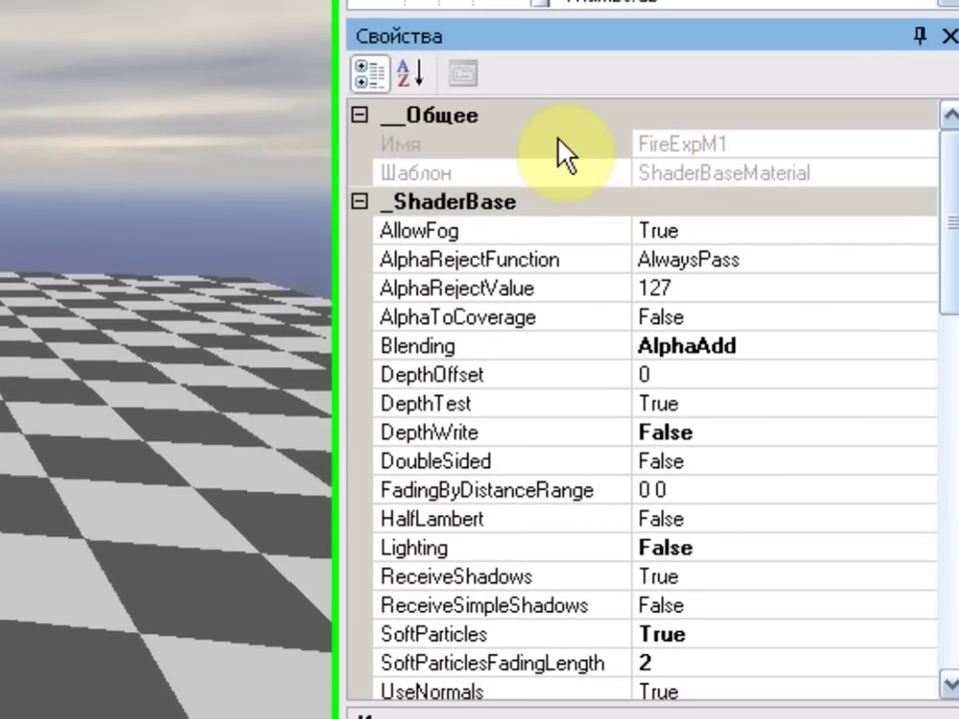
click(744, 328)
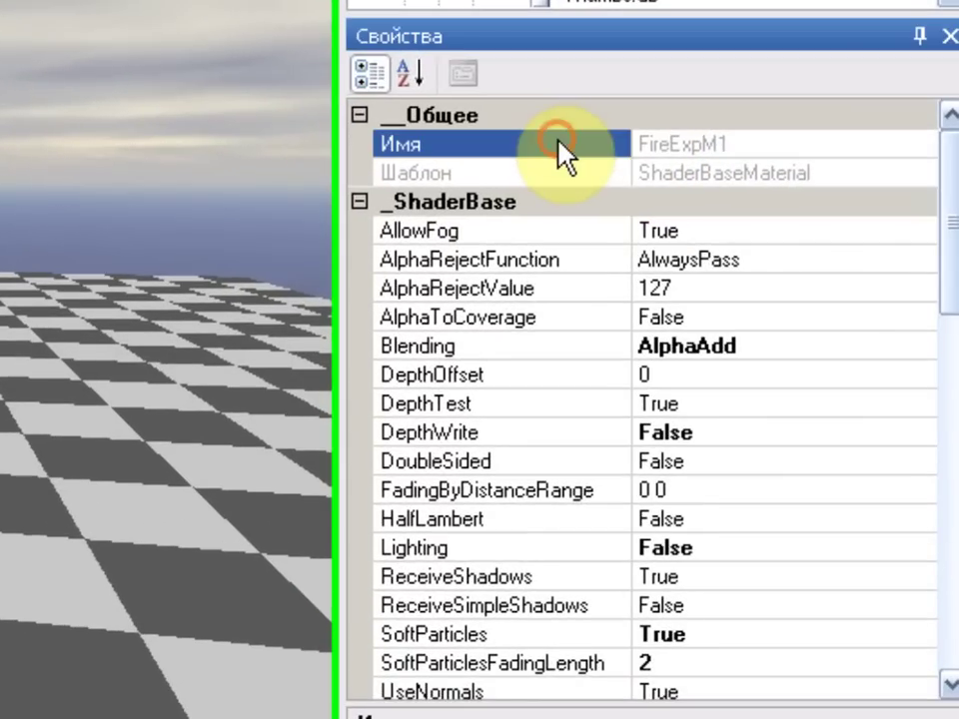
click(575, 171)
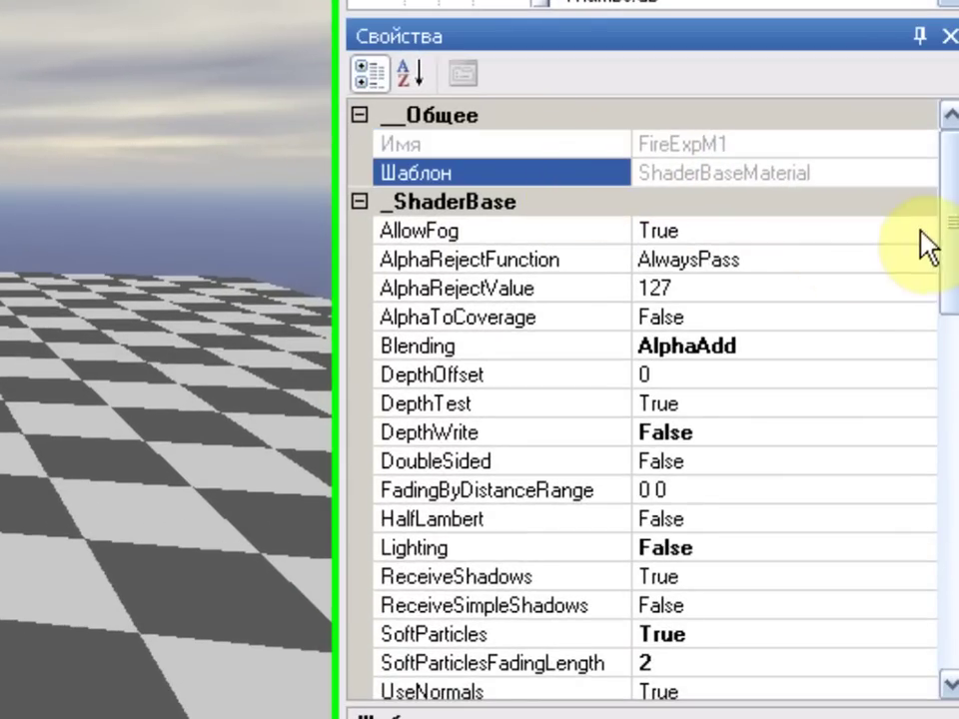
Step: Examine the material's AllowFog, AlphaRejectFunction, AlphaRejectValue, AlphaToCoverage and Blending properties in the _ShaderBase group
drag(942, 205, 954, 244)
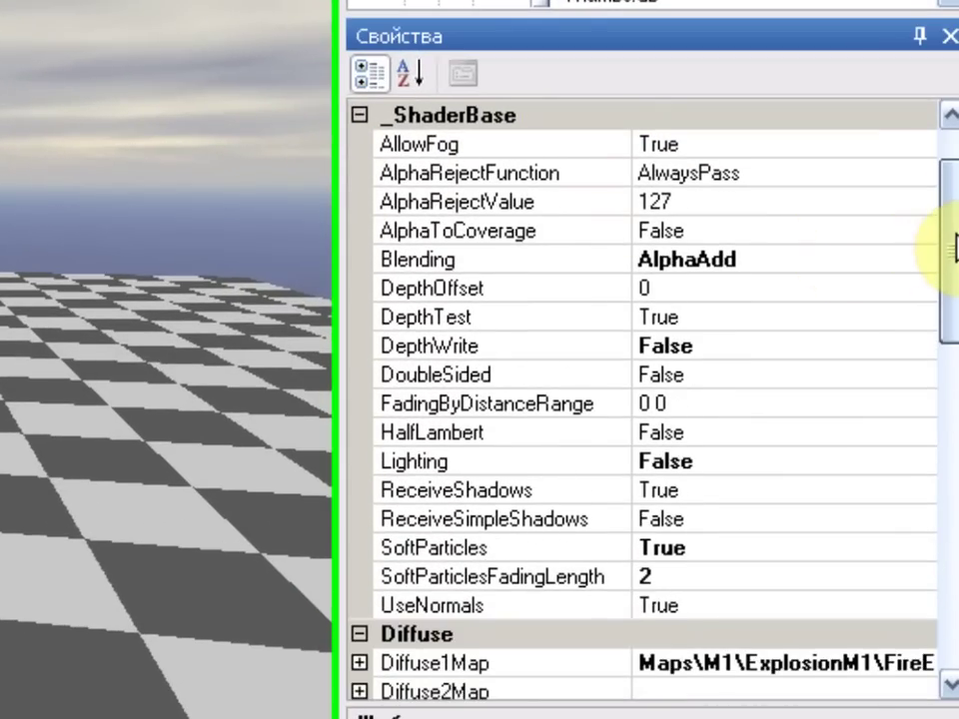
click(567, 146)
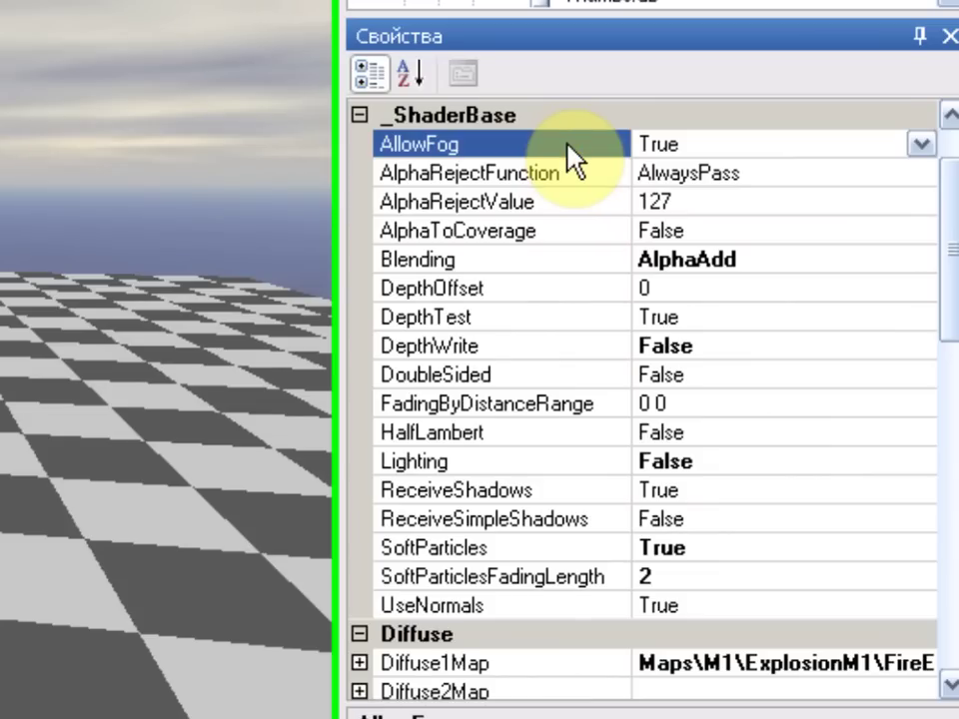
click(605, 174)
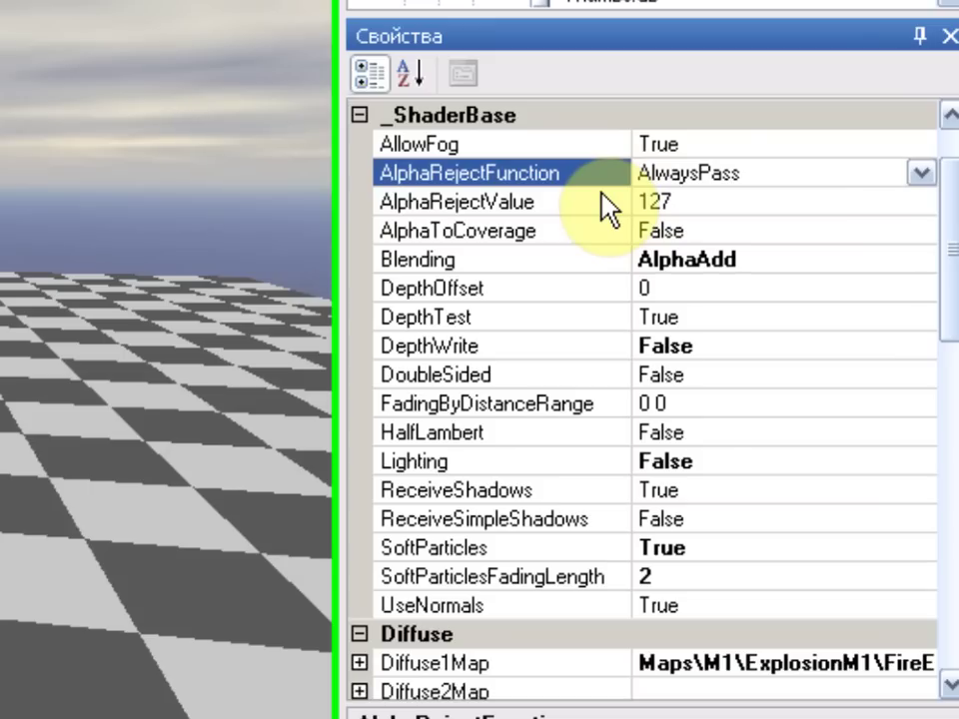
click(609, 206)
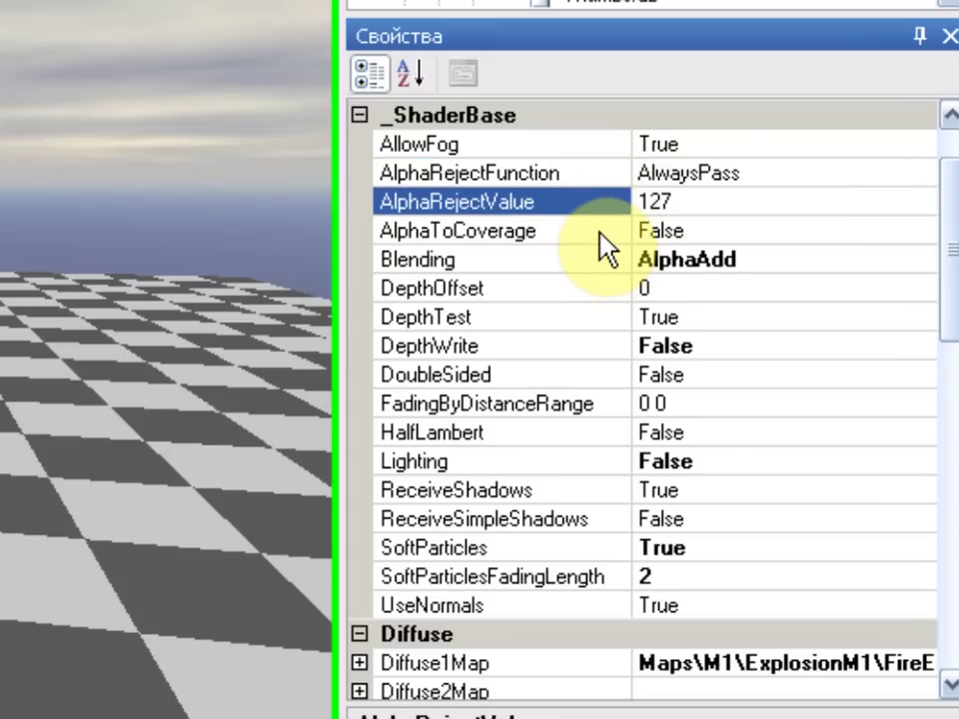
click(600, 230)
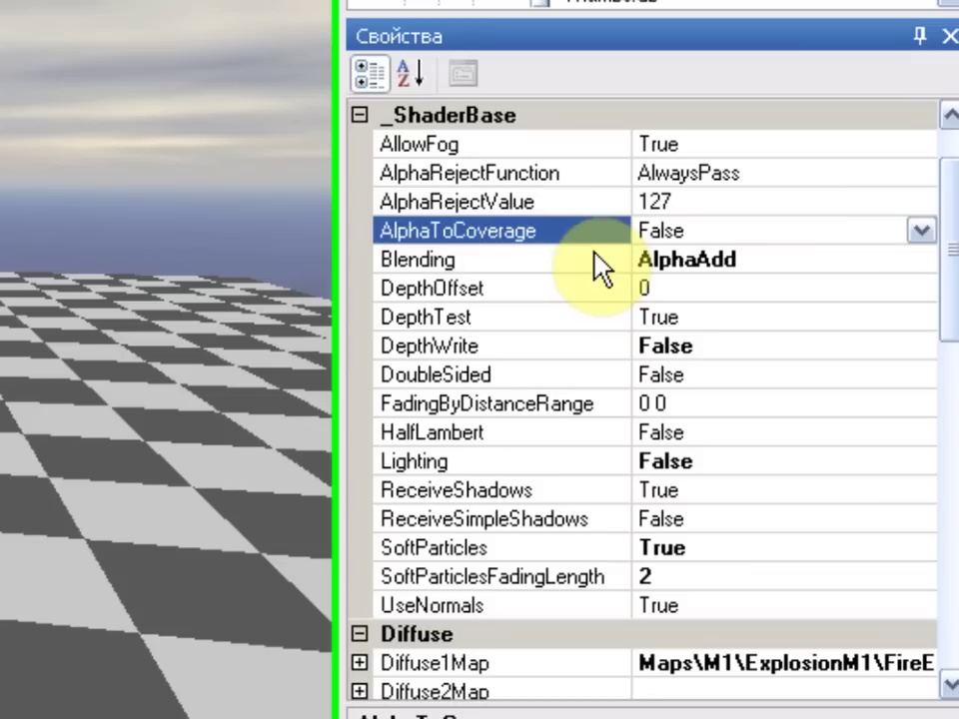
click(599, 265)
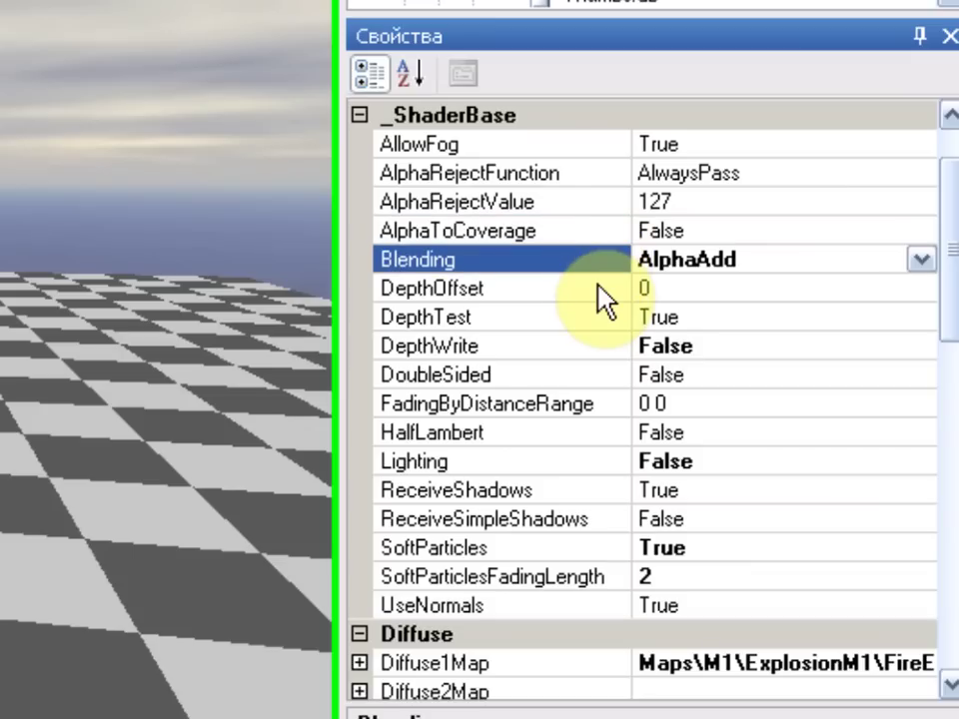
Step: Examine the material's DepthOffset, DepthTest, DepthWrite, DoubleSided and FadingByDistanceRange properties
click(598, 287)
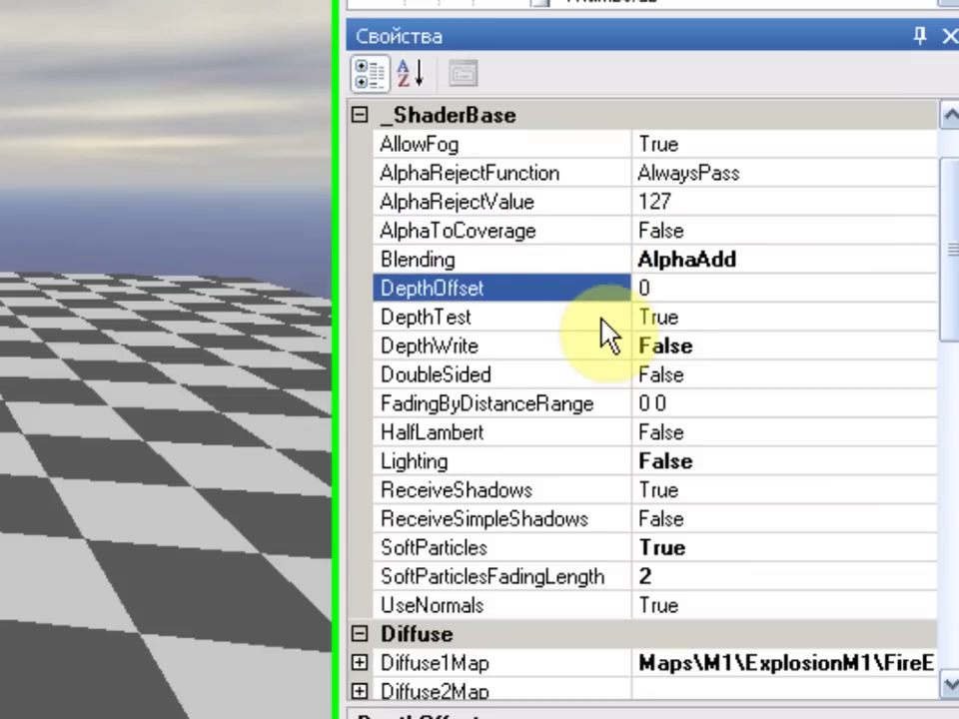
click(602, 317)
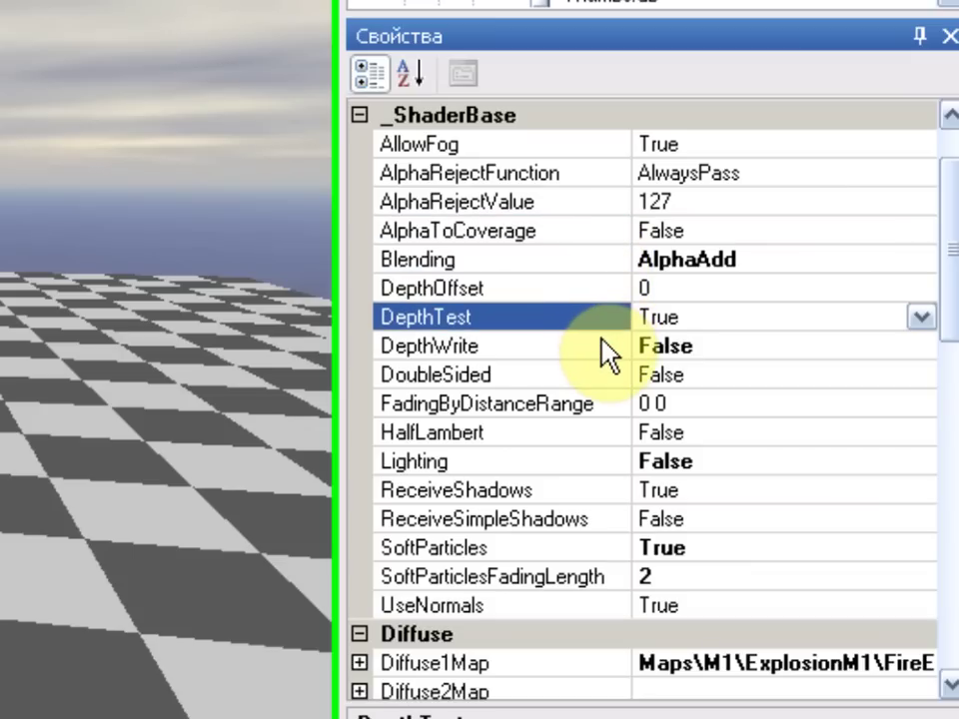
click(606, 350)
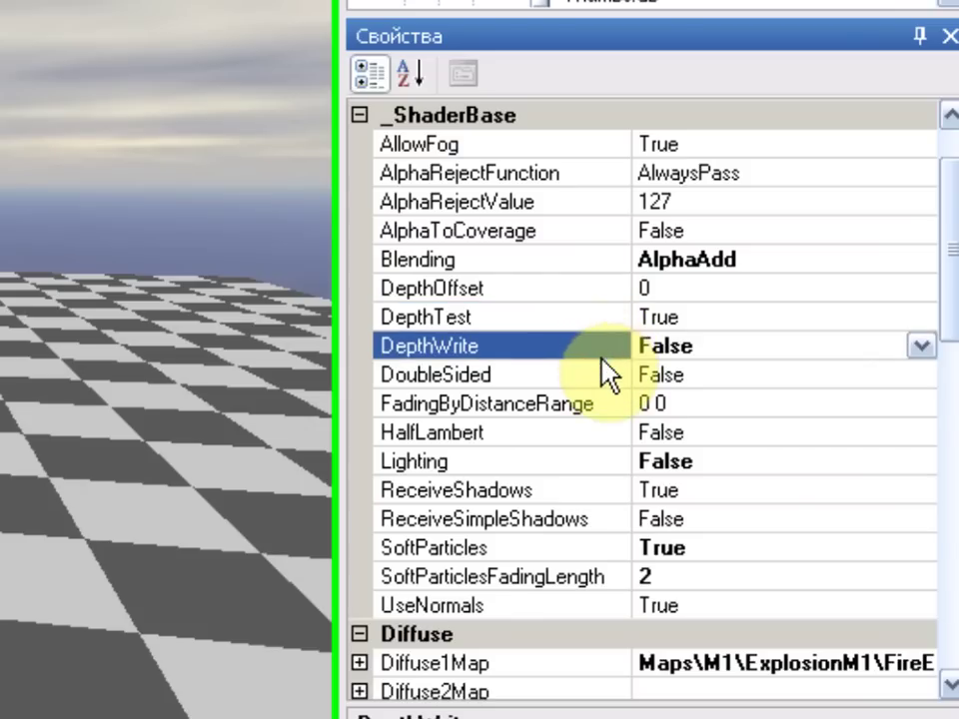
click(610, 378)
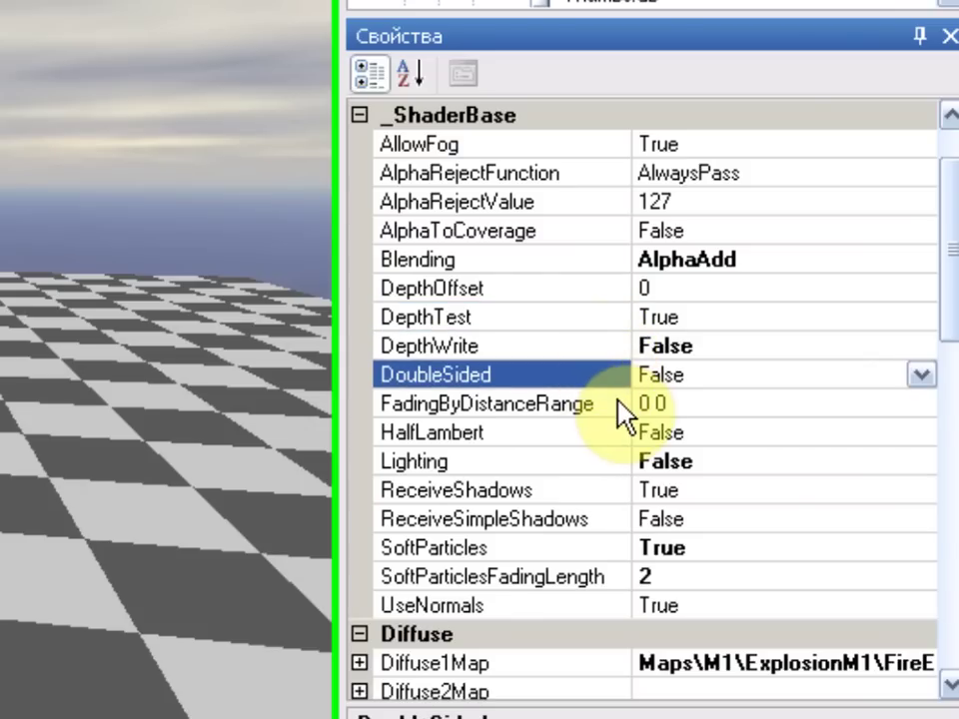
click(619, 404)
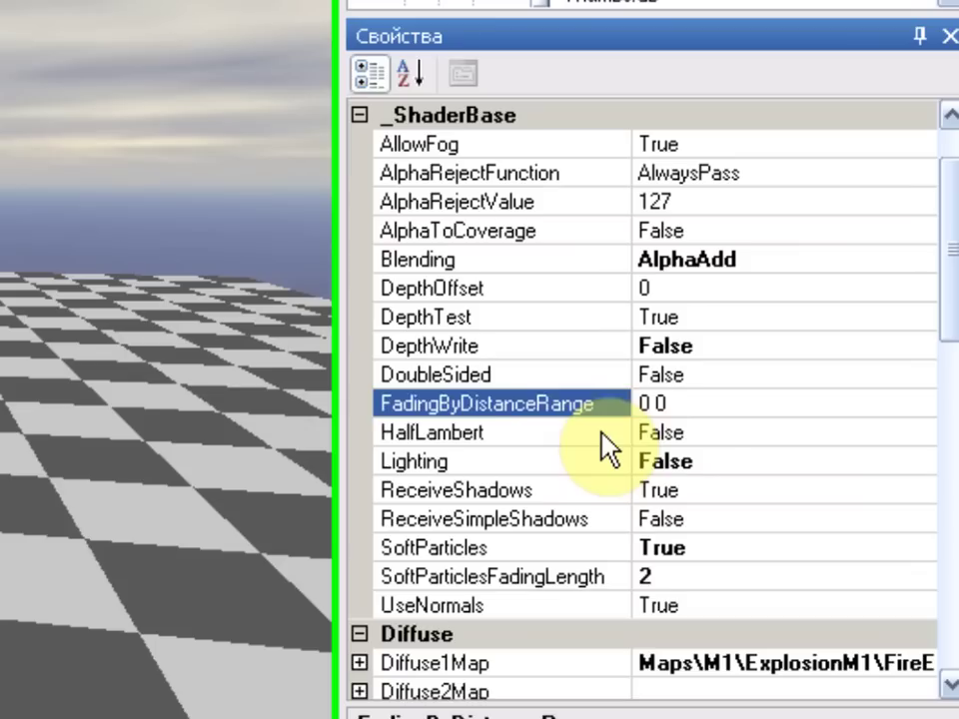
Step: Examine the material's HalfLambert, Lighting, shadow-receiving, SoftParticles, SoftParticlesFadingLength and UseNormals properties
click(602, 434)
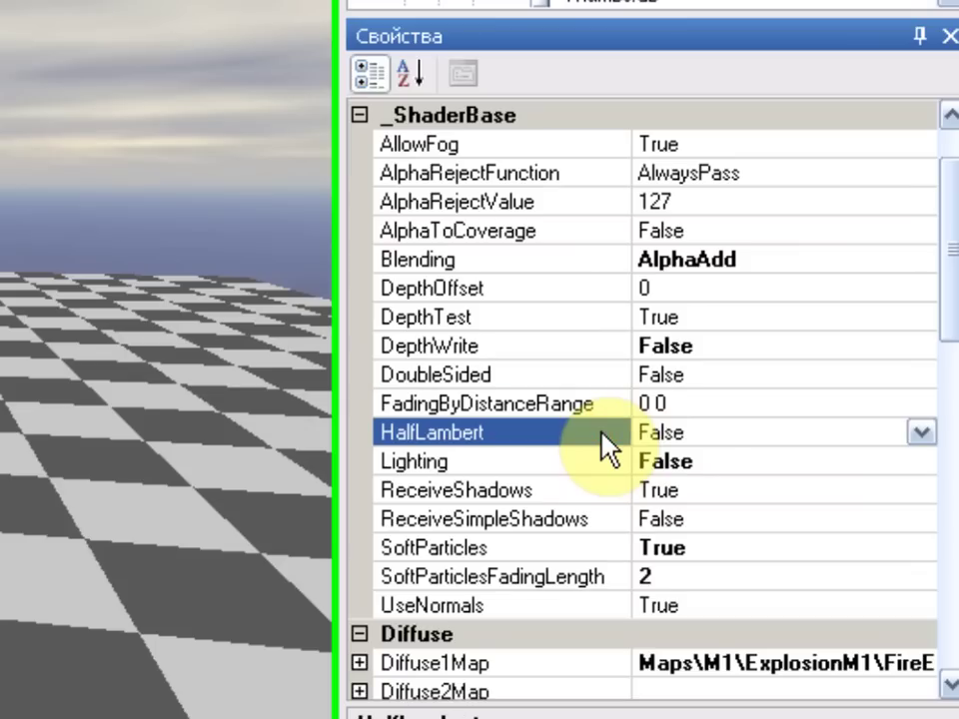
click(602, 460)
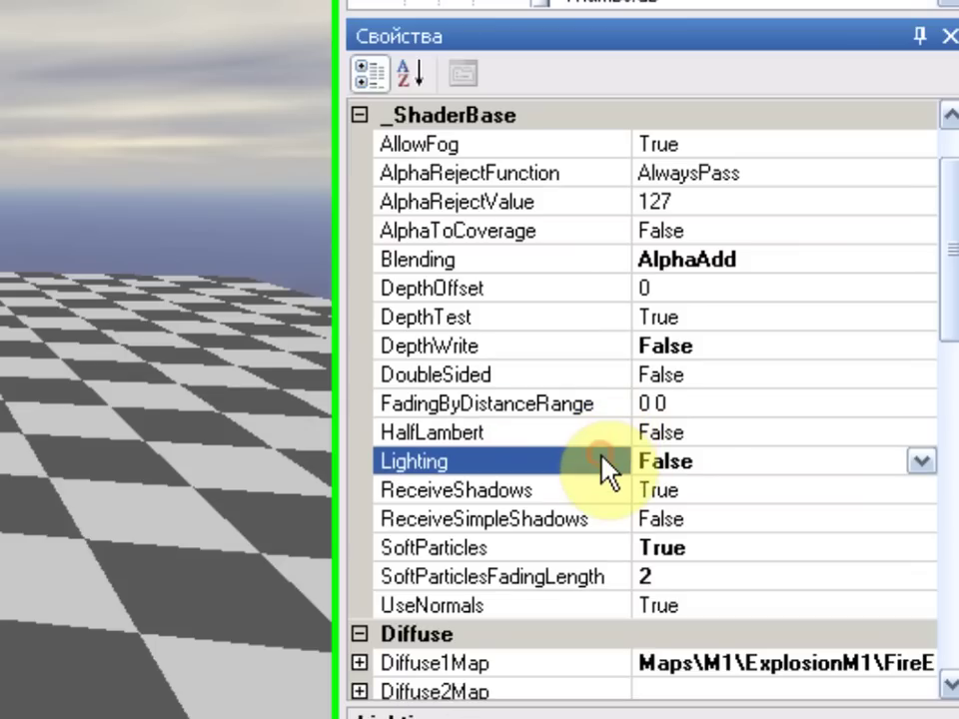
click(603, 490)
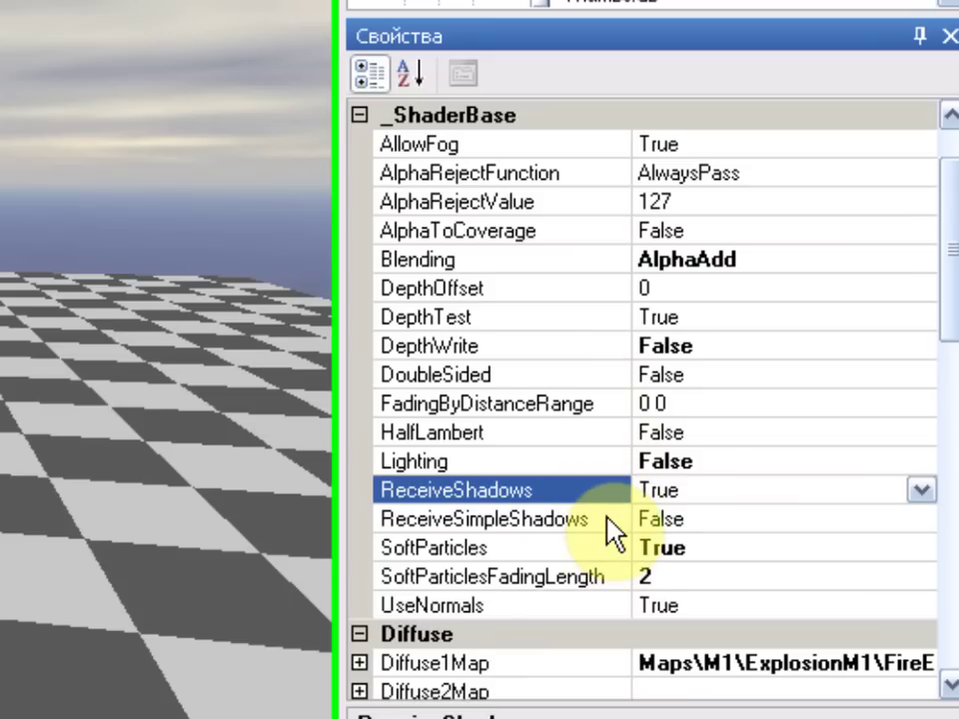
click(609, 521)
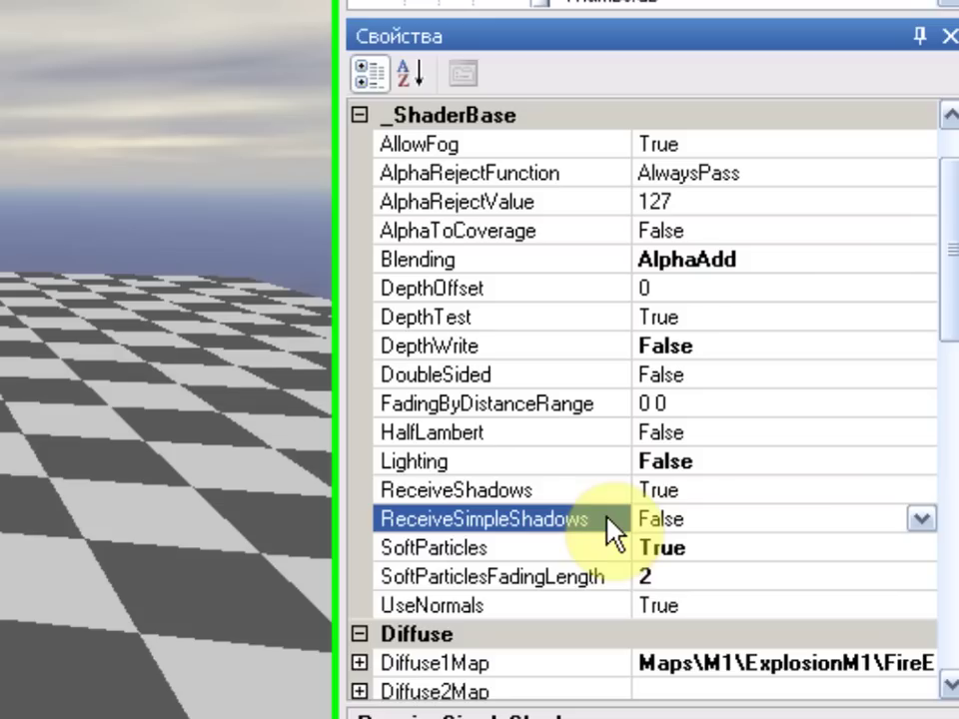
click(605, 546)
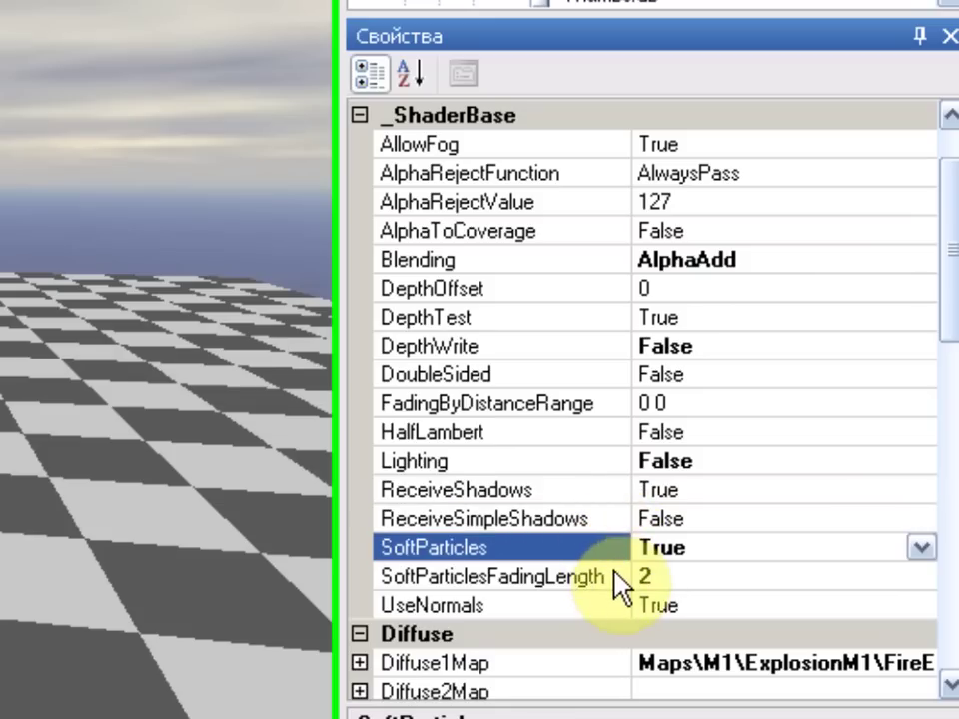
click(617, 581)
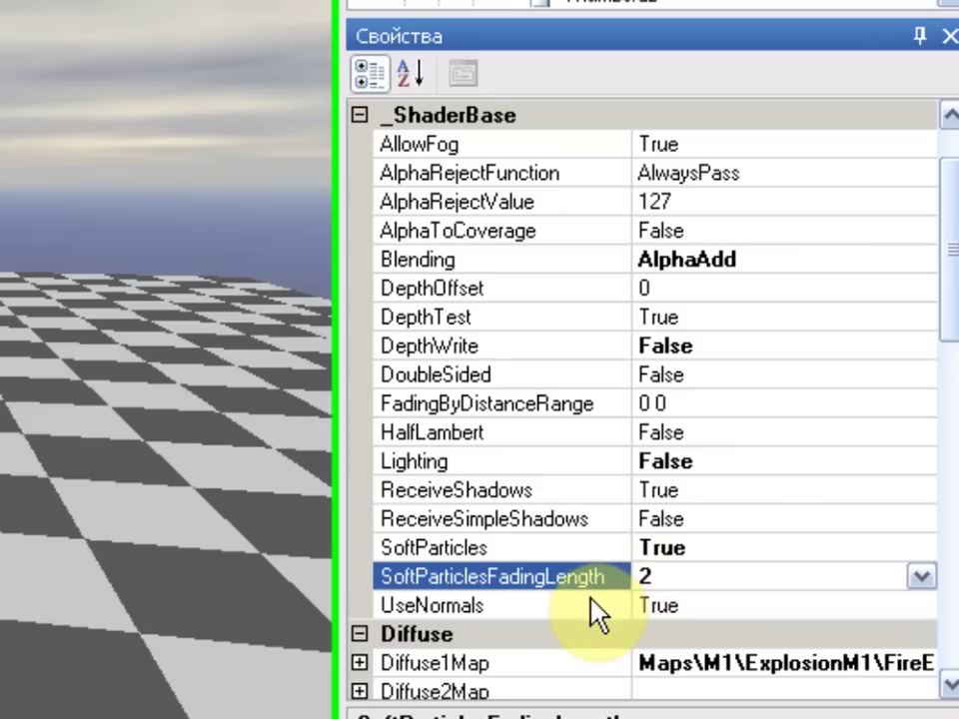
click(591, 602)
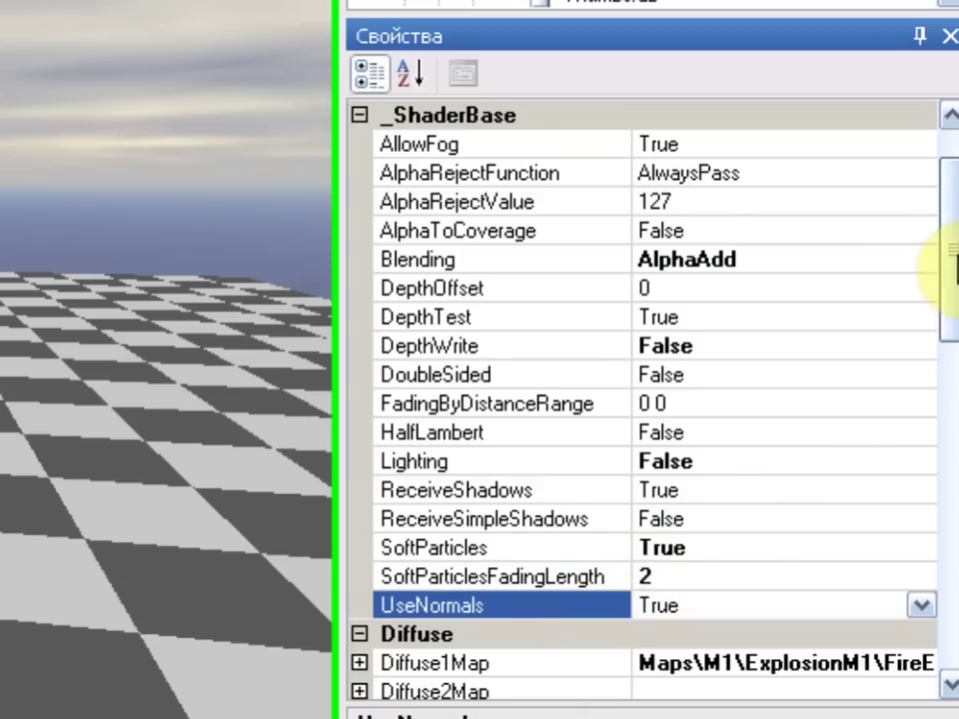
Step: Examine the Diffuse group's color picker for DiffuseColor and its DiffusePower, DiffuseScaleDynamic and DiffuseVertexColor properties
drag(949, 256, 947, 383)
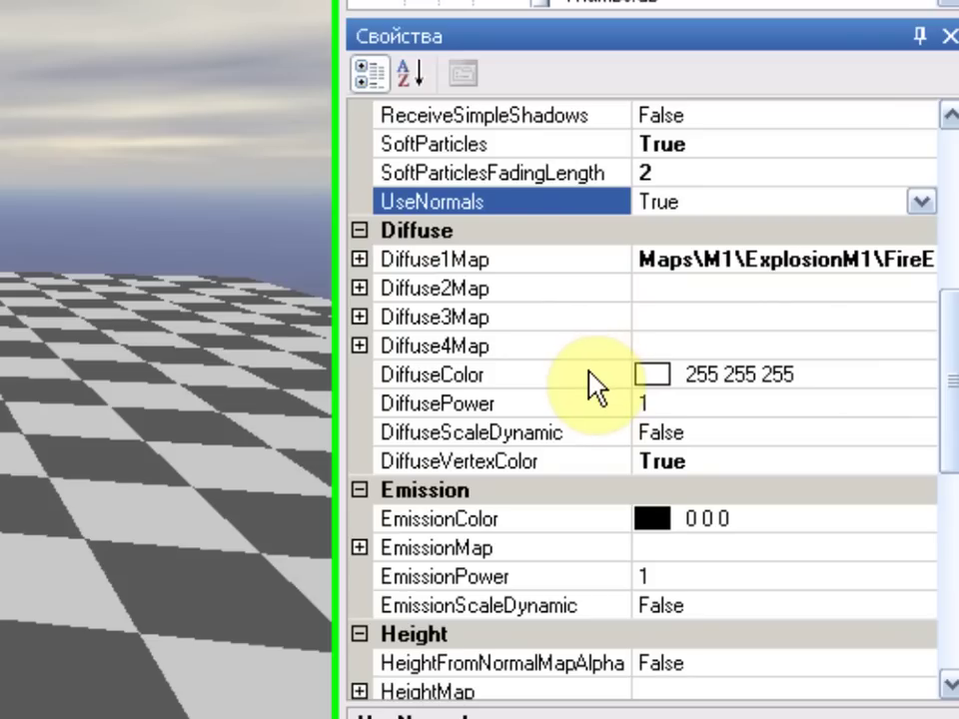
click(927, 376)
click(923, 376)
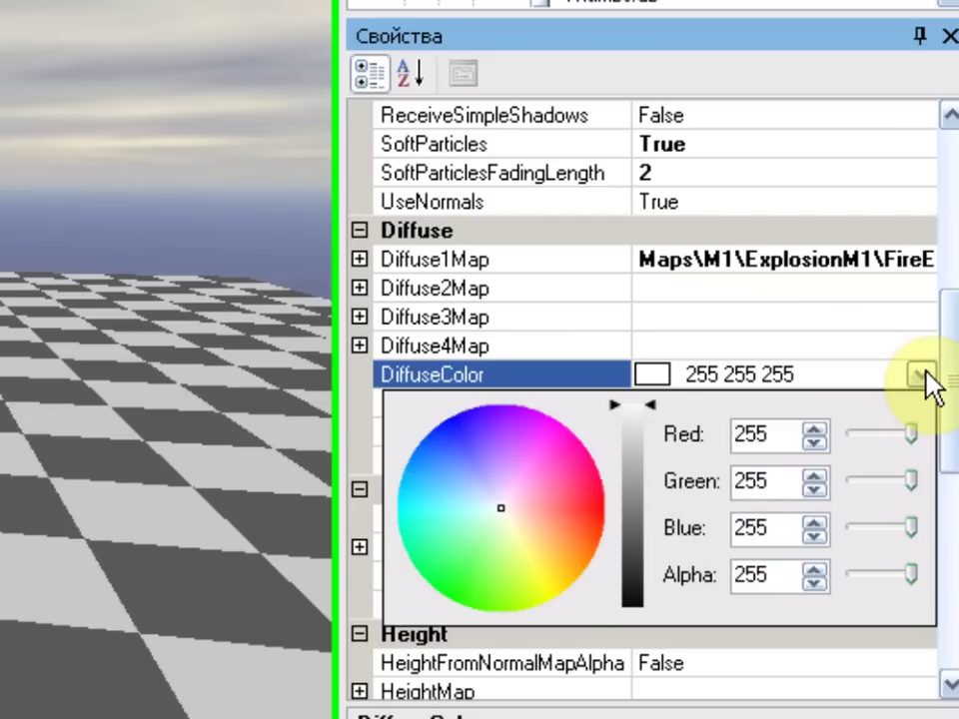
click(925, 375)
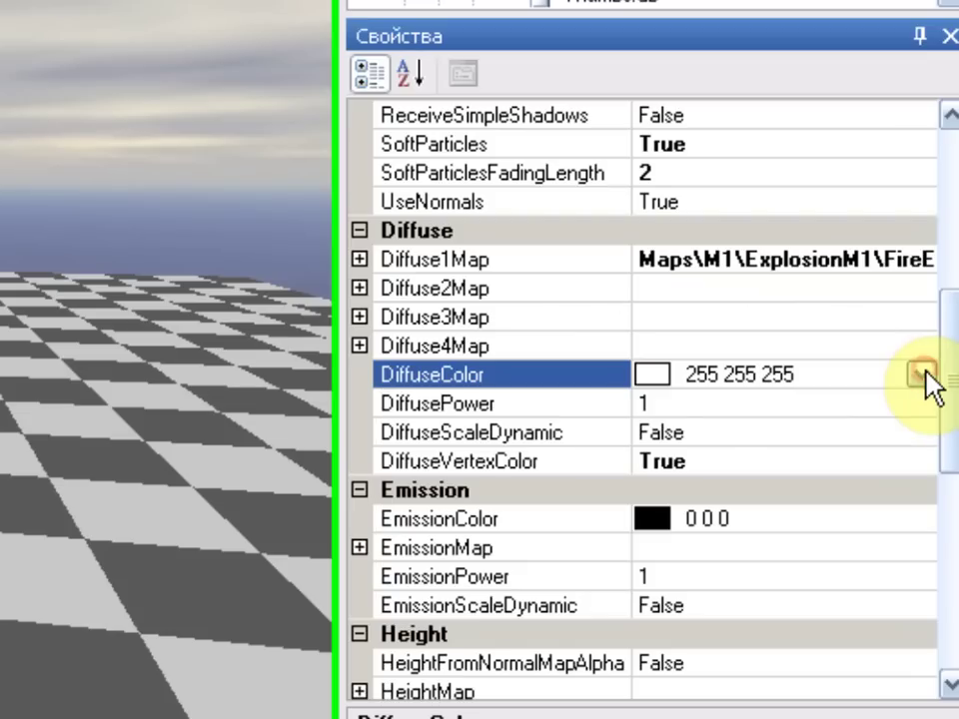
click(594, 403)
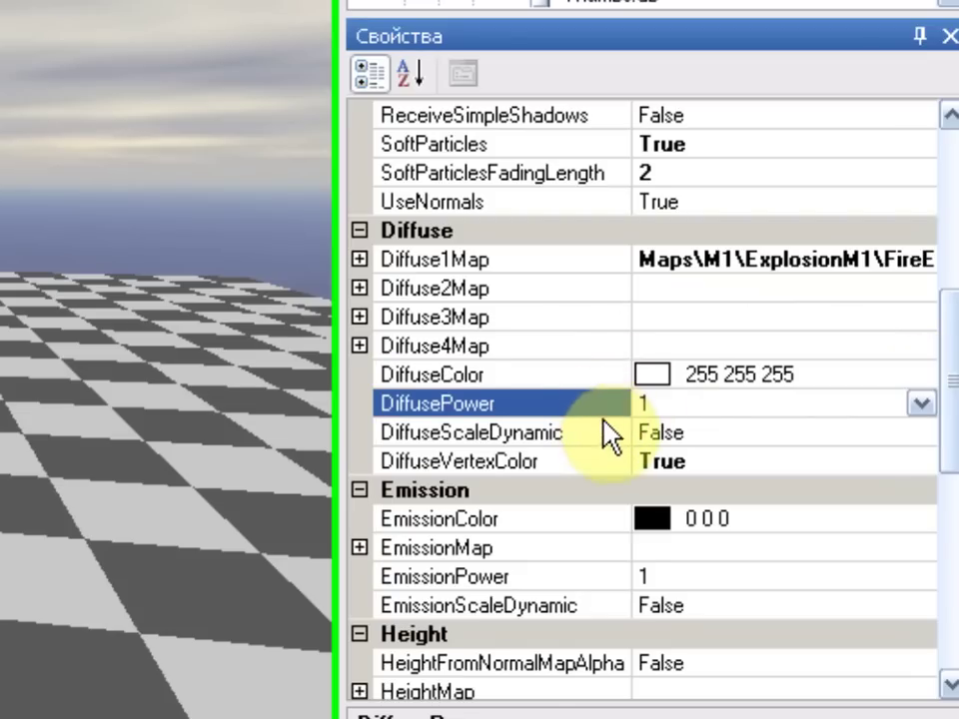
click(602, 433)
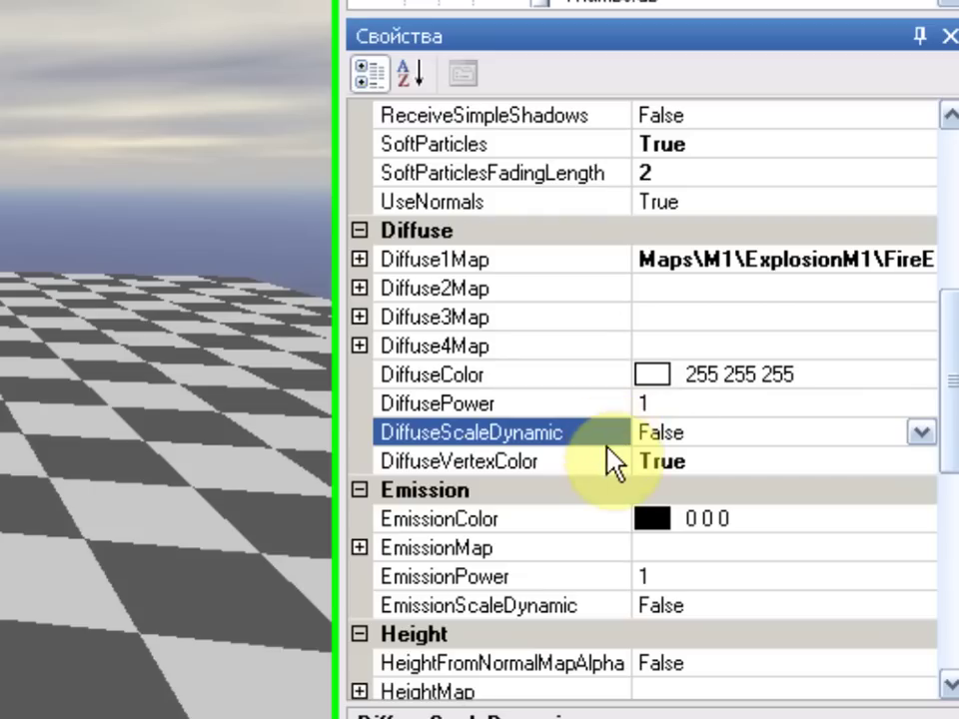
click(606, 461)
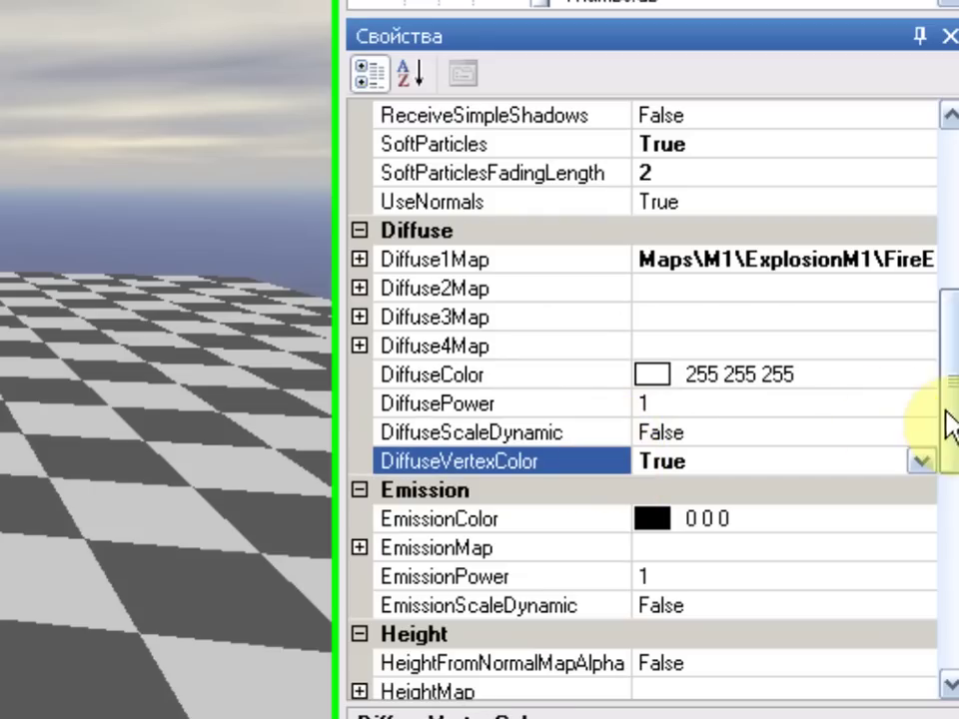
Step: Examine the Clamp, TexCoord and Texture properties of Diffuse1Map in the material's Diffuse group
scroll(951, 420, up, 1)
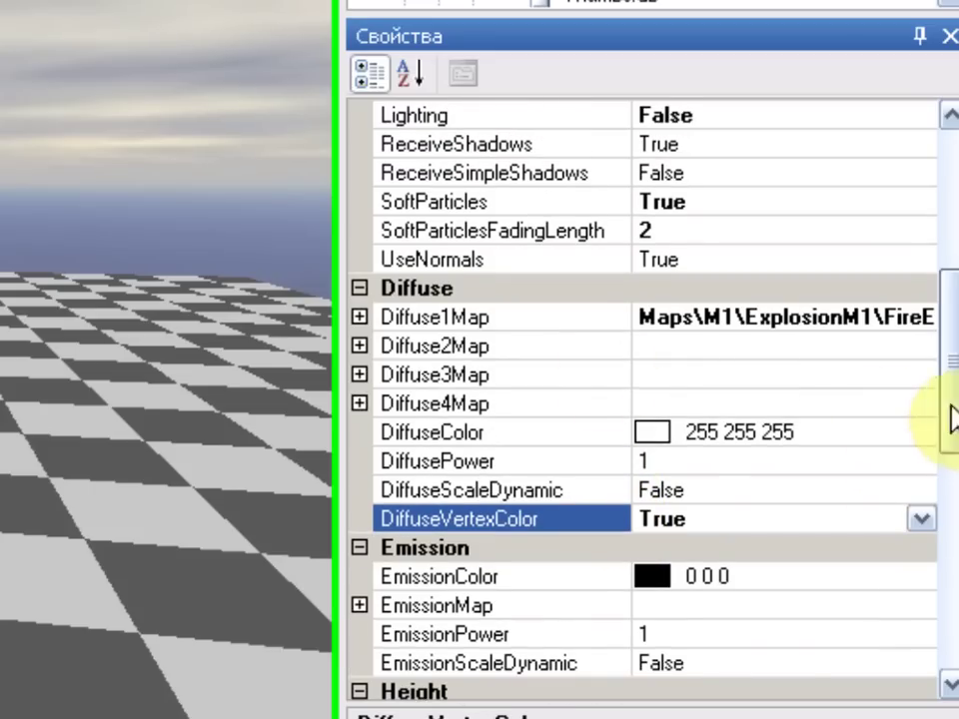
click(359, 317)
click(557, 345)
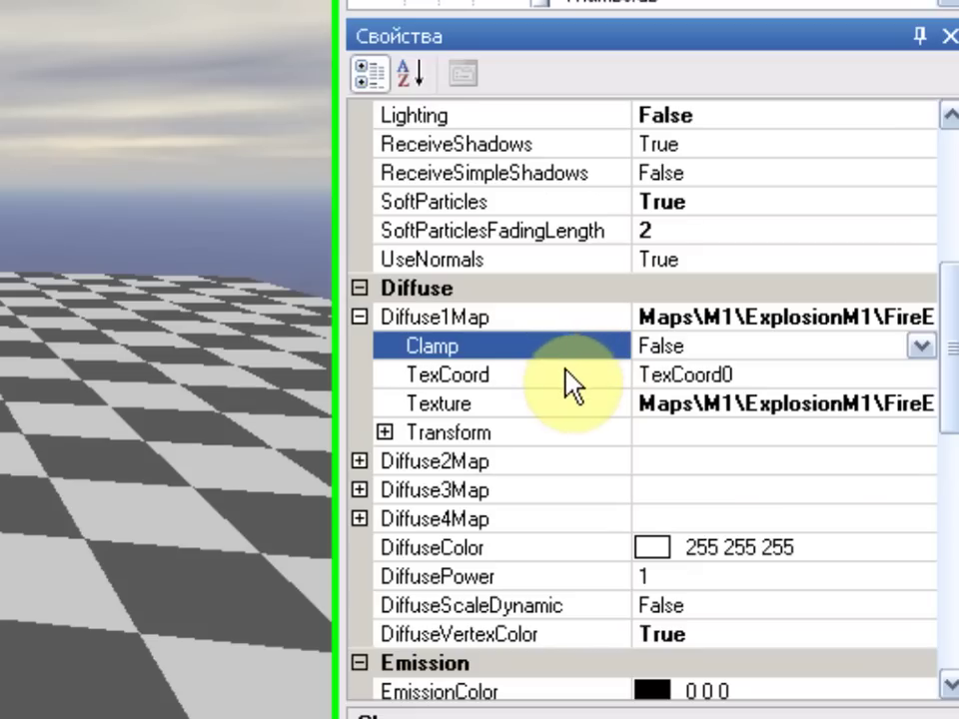
click(565, 376)
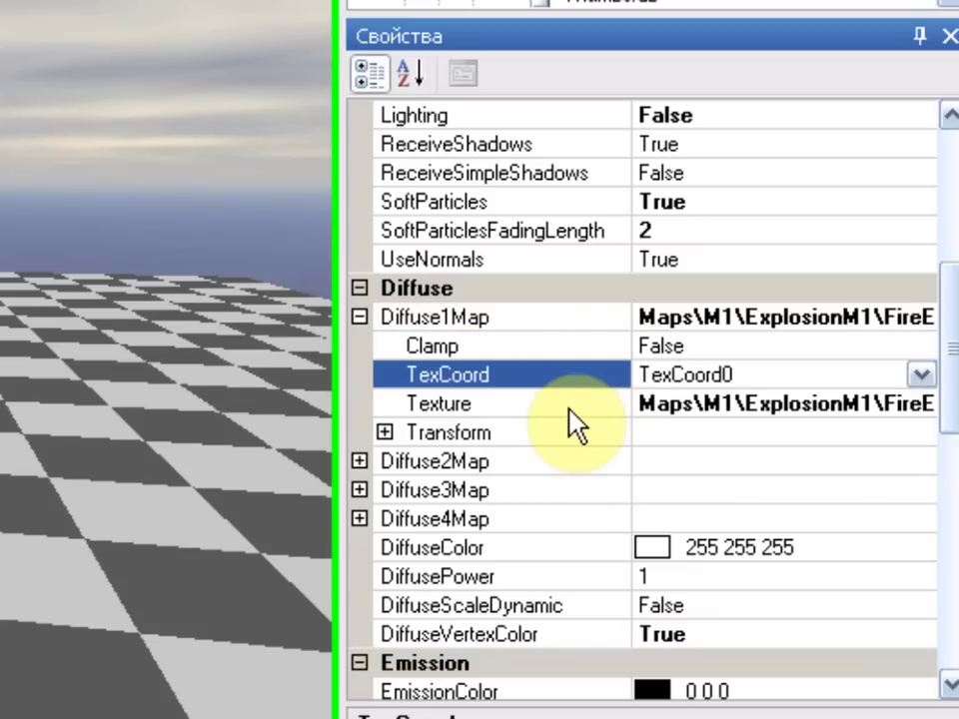
click(570, 402)
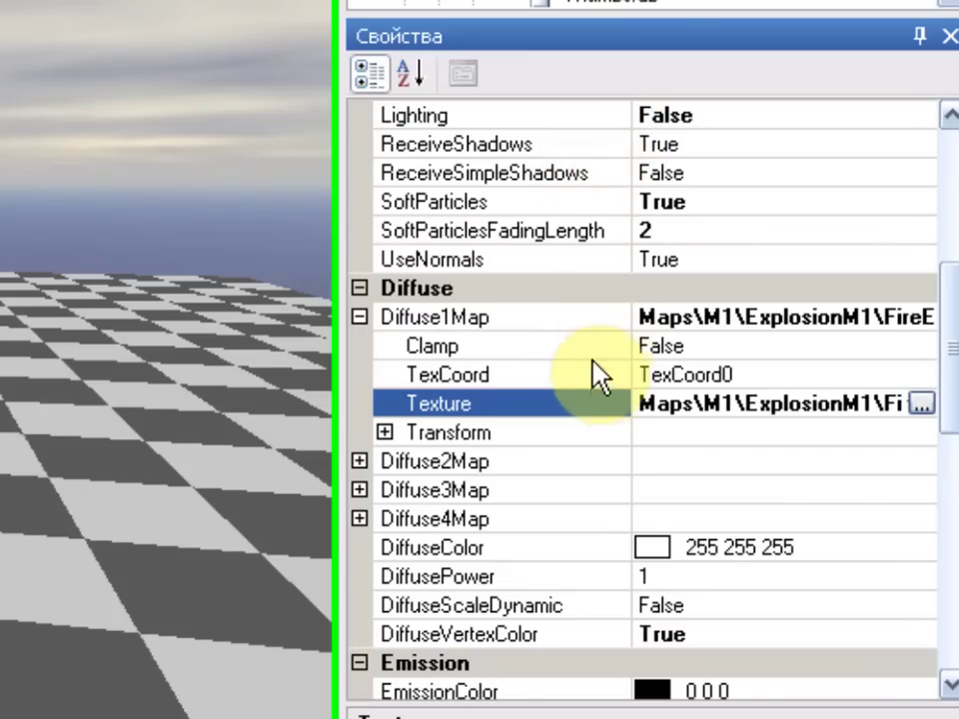
click(358, 316)
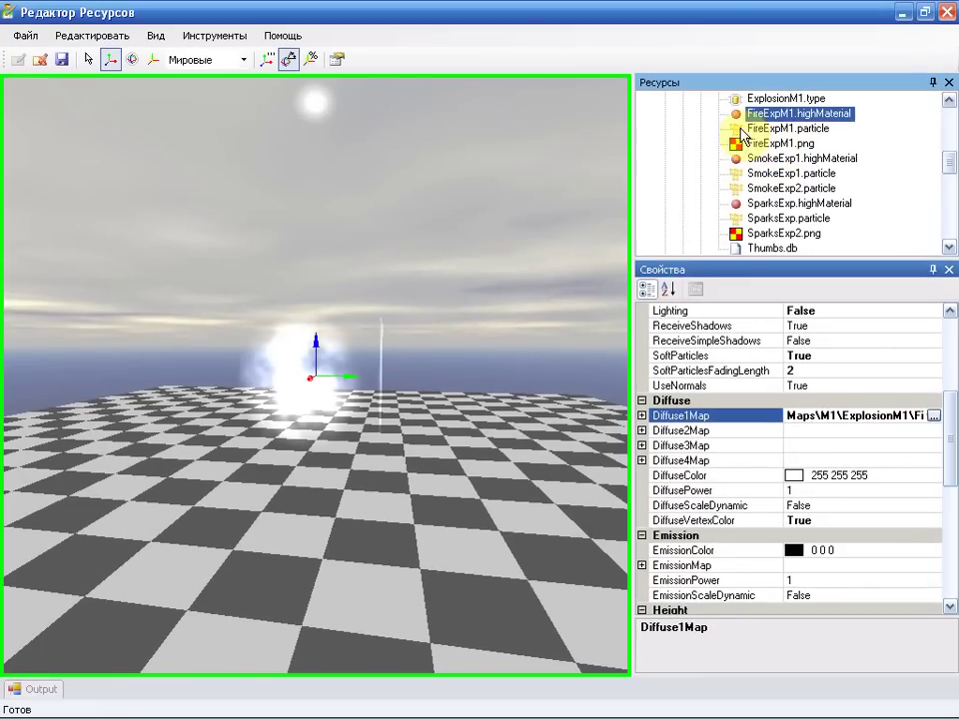
Step: Open FireExpM1.particle and examine the Adjust property of its ColourFader and Scaler affectors
click(751, 129)
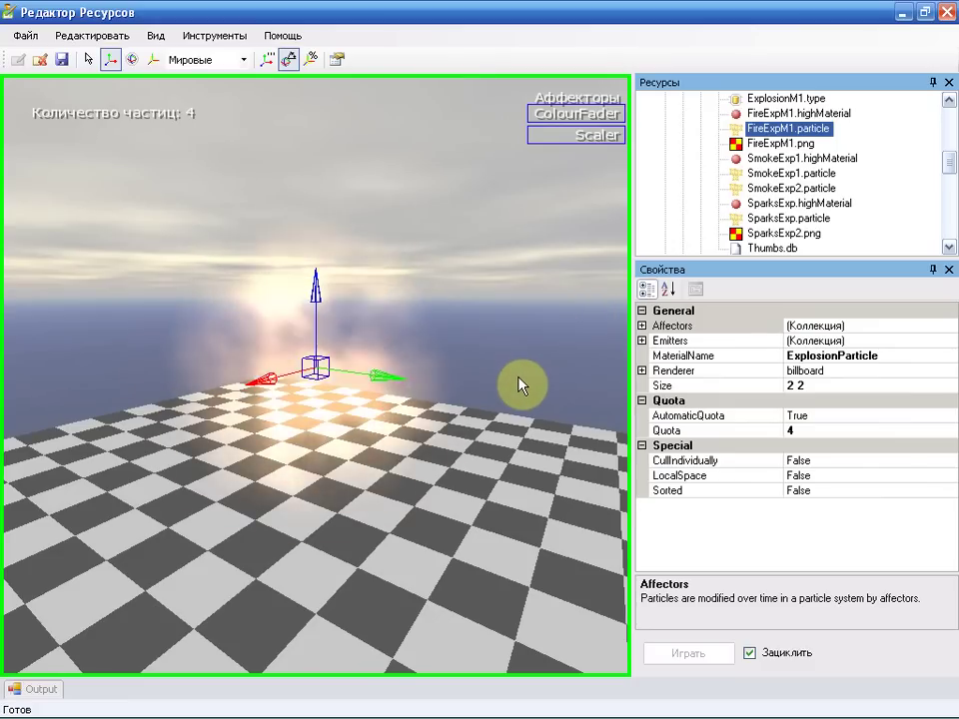
right_drag(519, 384, 519, 409)
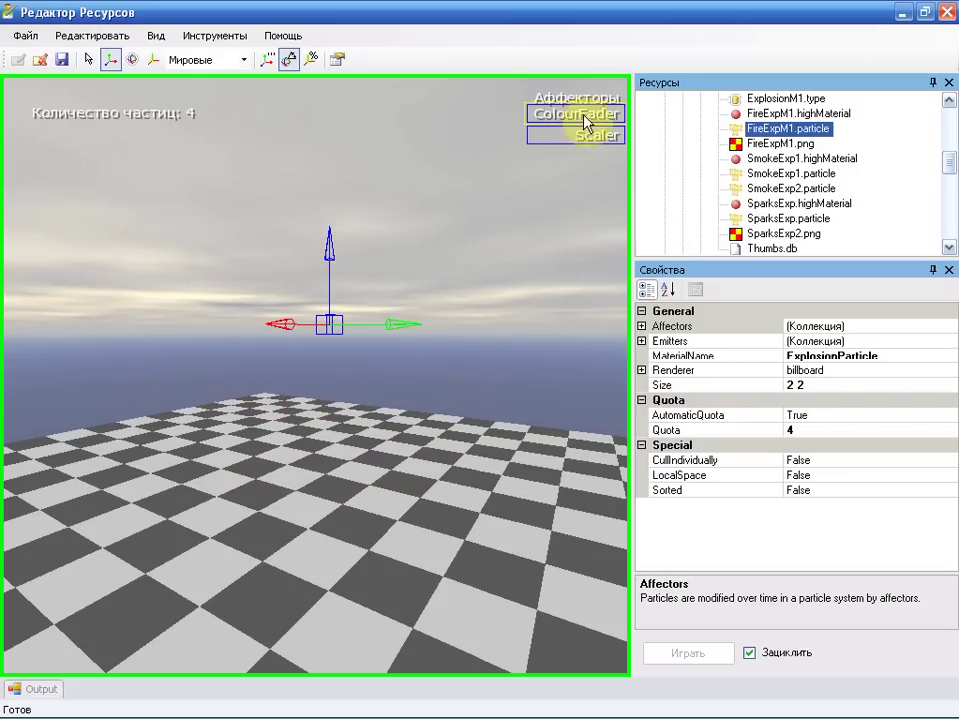
click(745, 330)
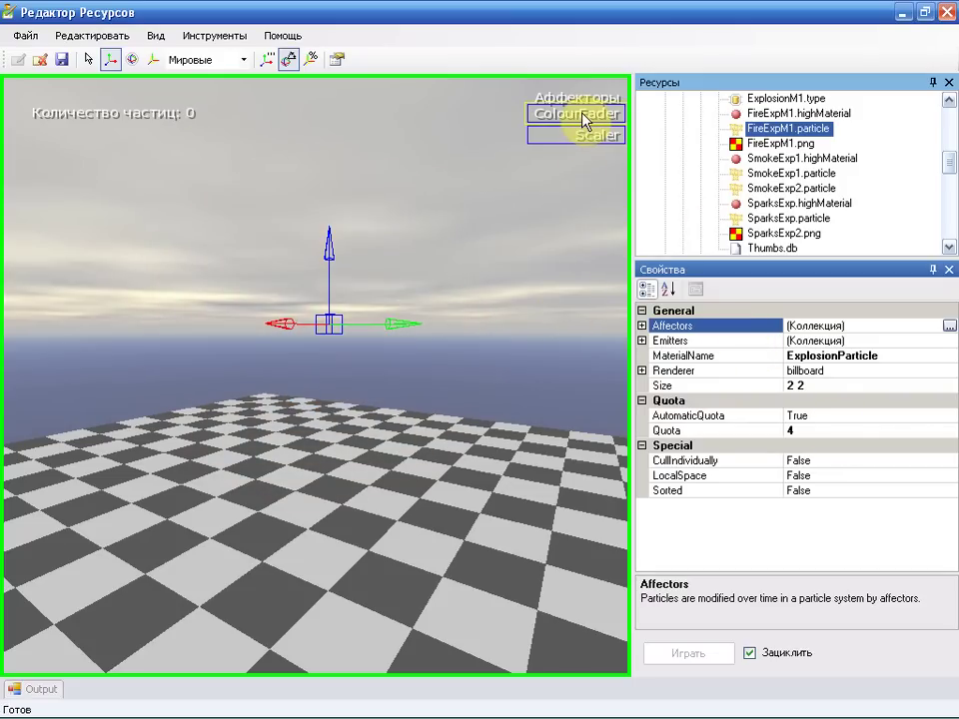
click(584, 116)
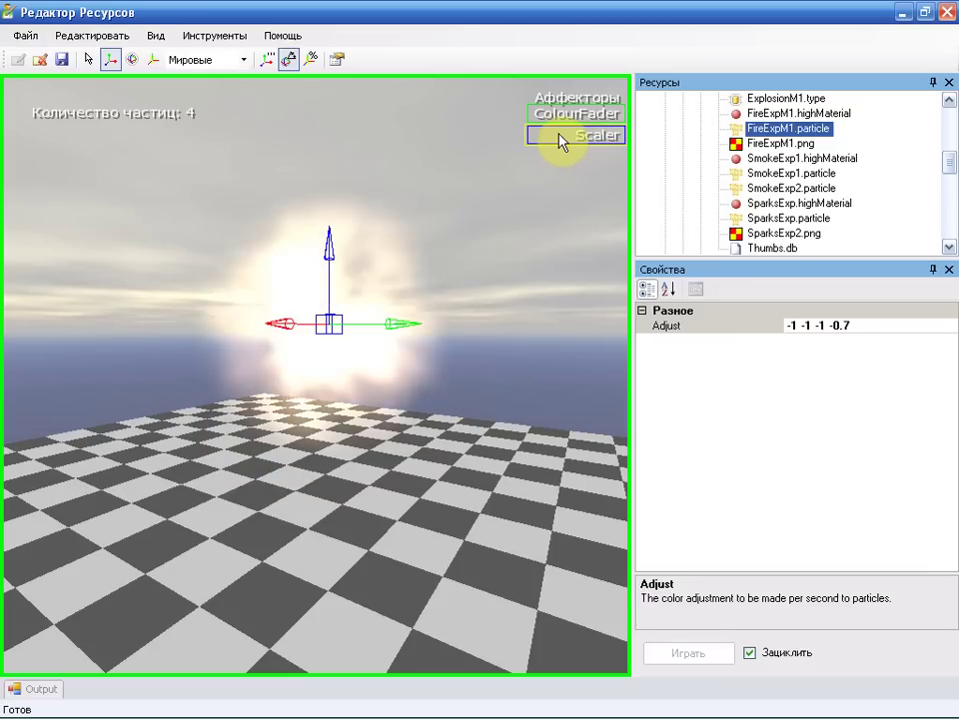
click(561, 136)
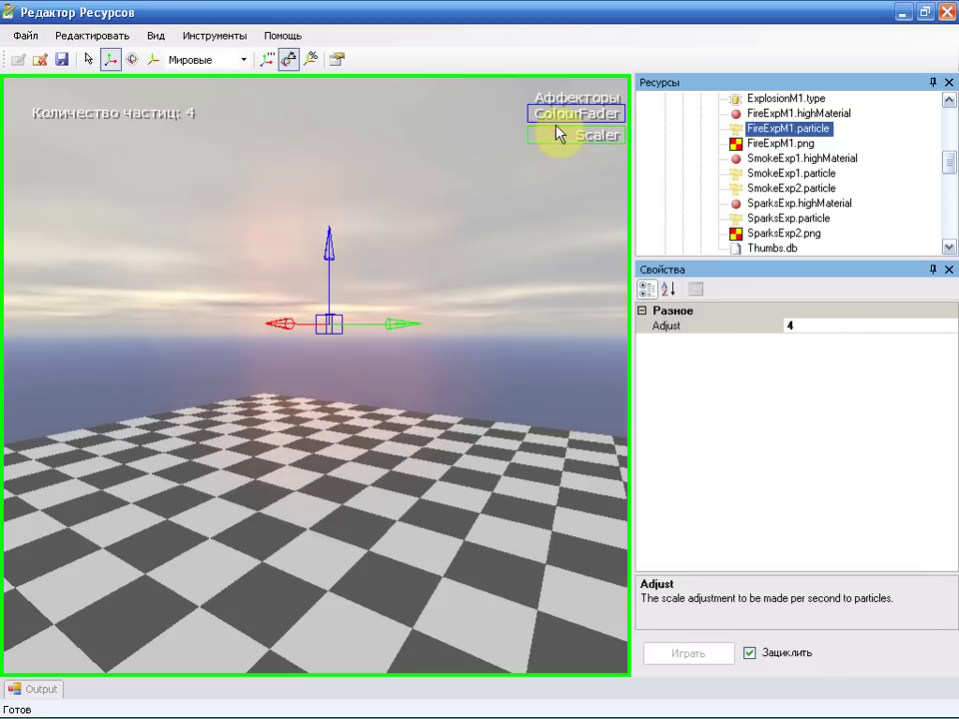
click(539, 115)
click(754, 323)
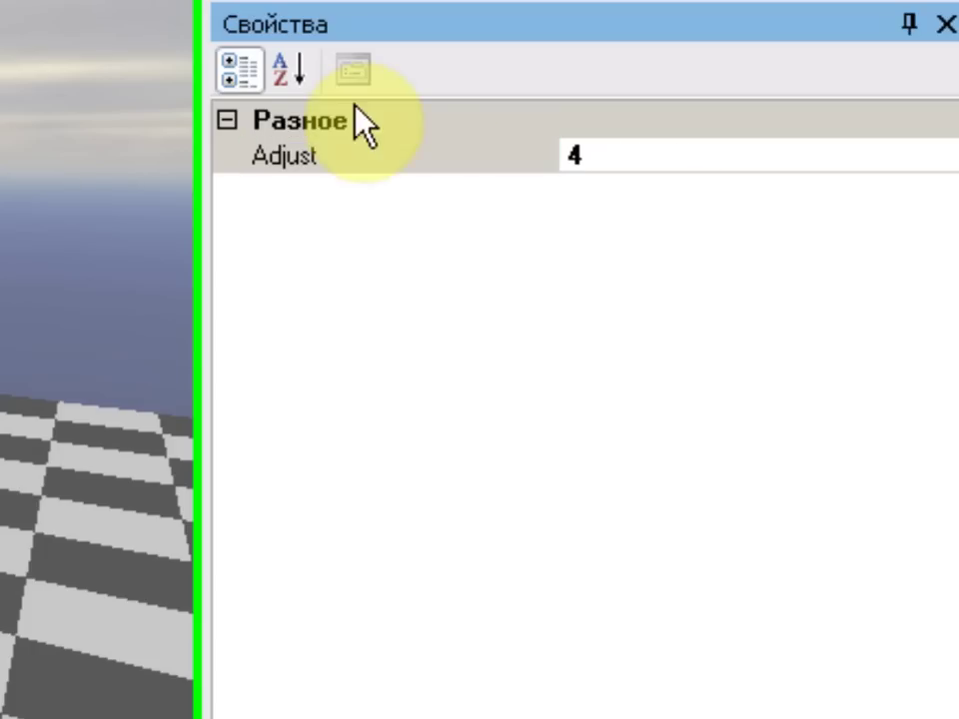
click(443, 157)
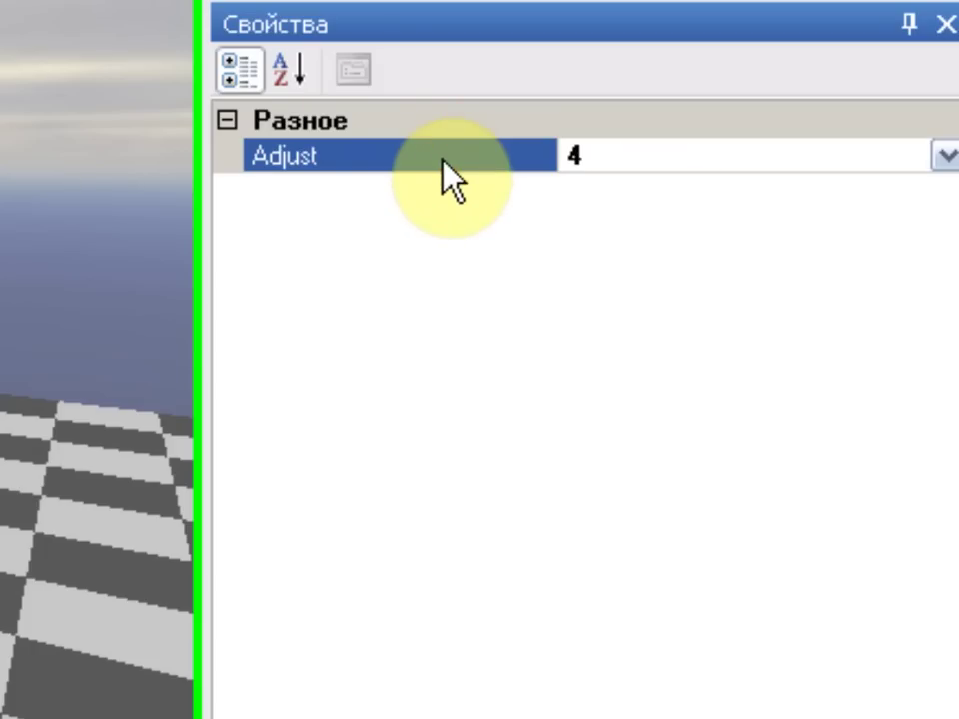
click(24, 176)
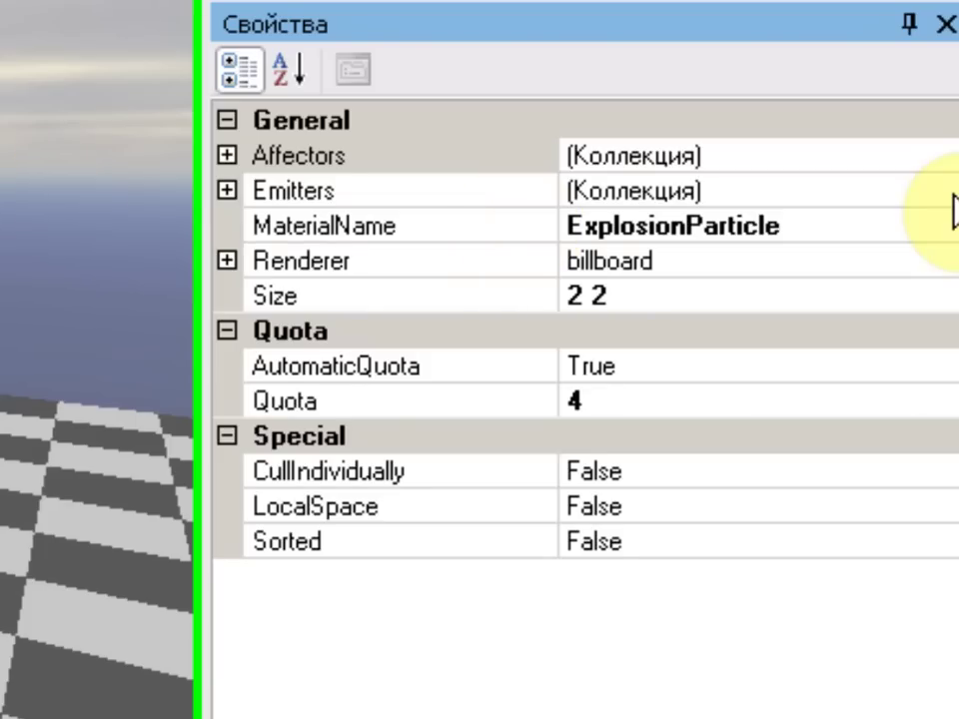
Step: Open the particle's Emitters collection and examine the Point emitter's Angle and its minimum and maximum Color
click(944, 197)
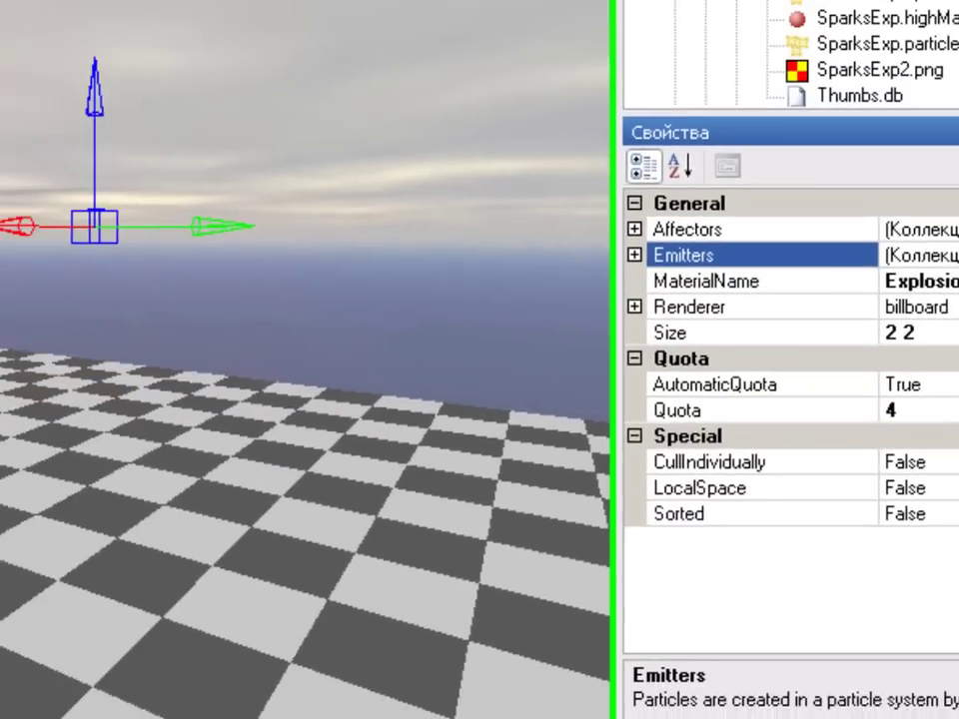
click(953, 203)
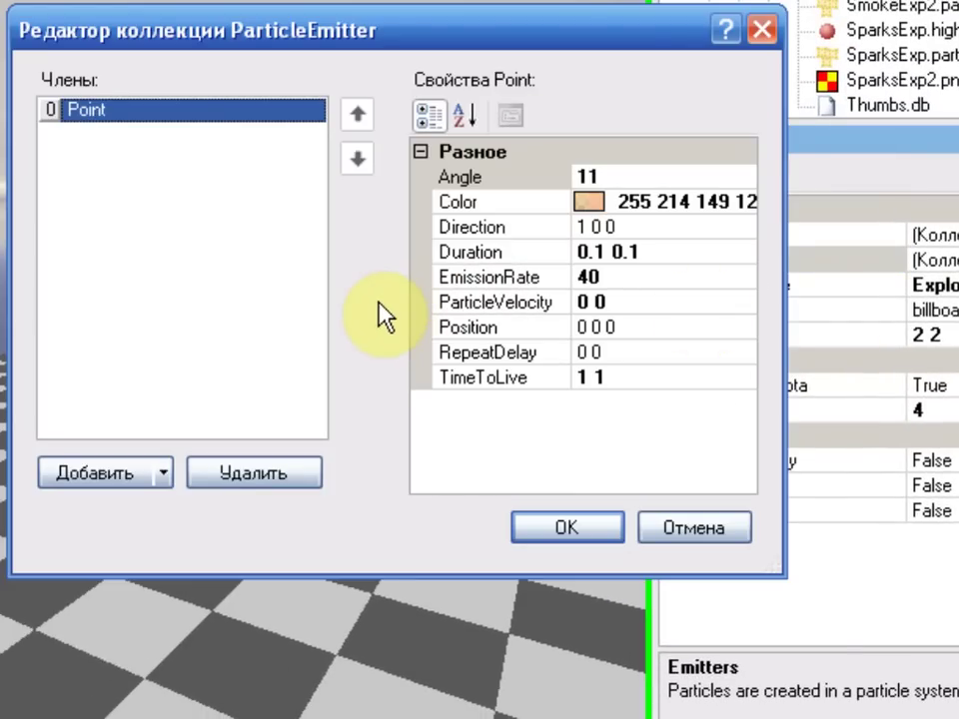
click(549, 182)
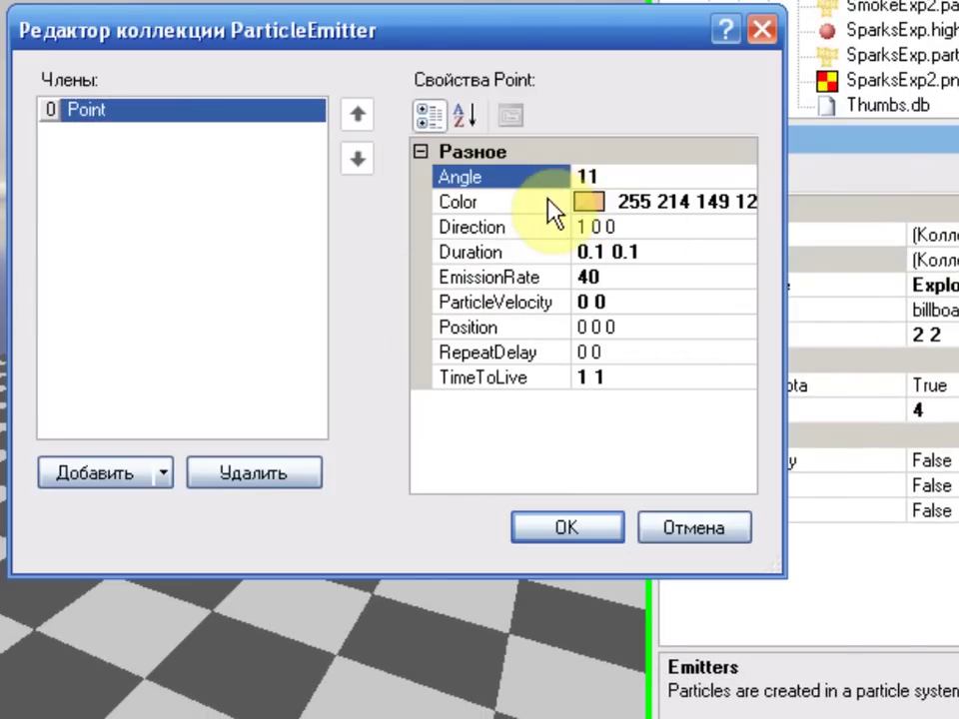
click(552, 204)
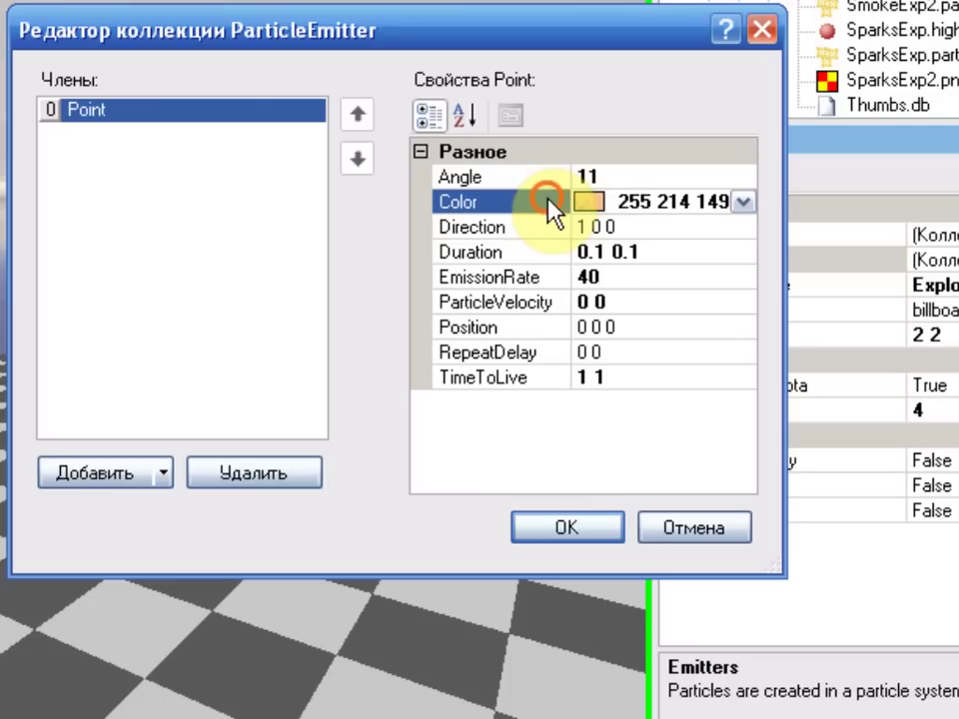
click(744, 203)
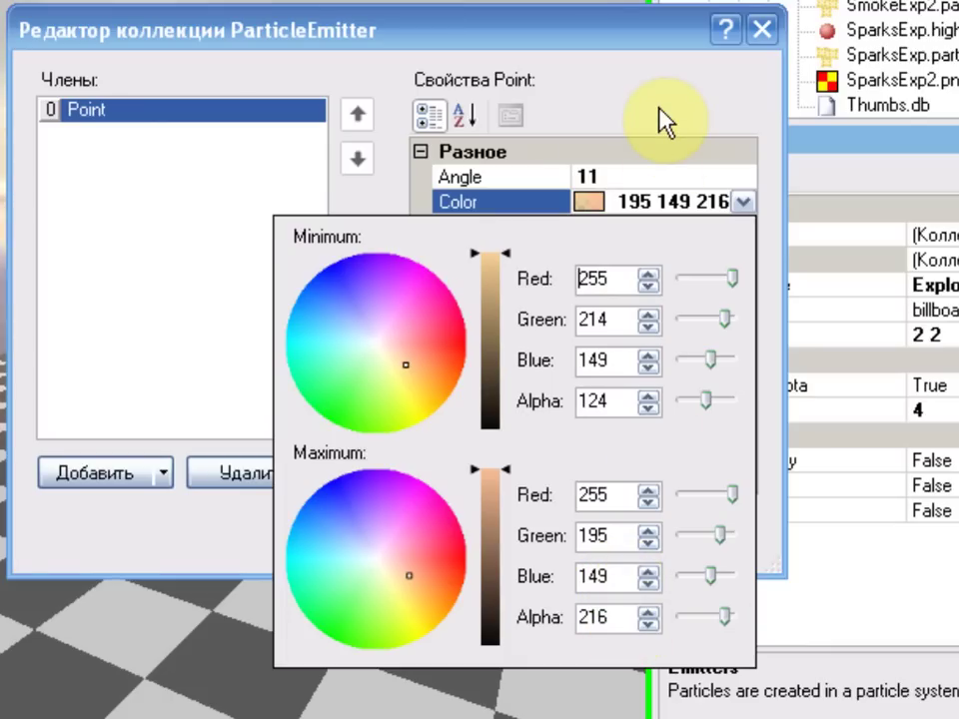
click(659, 56)
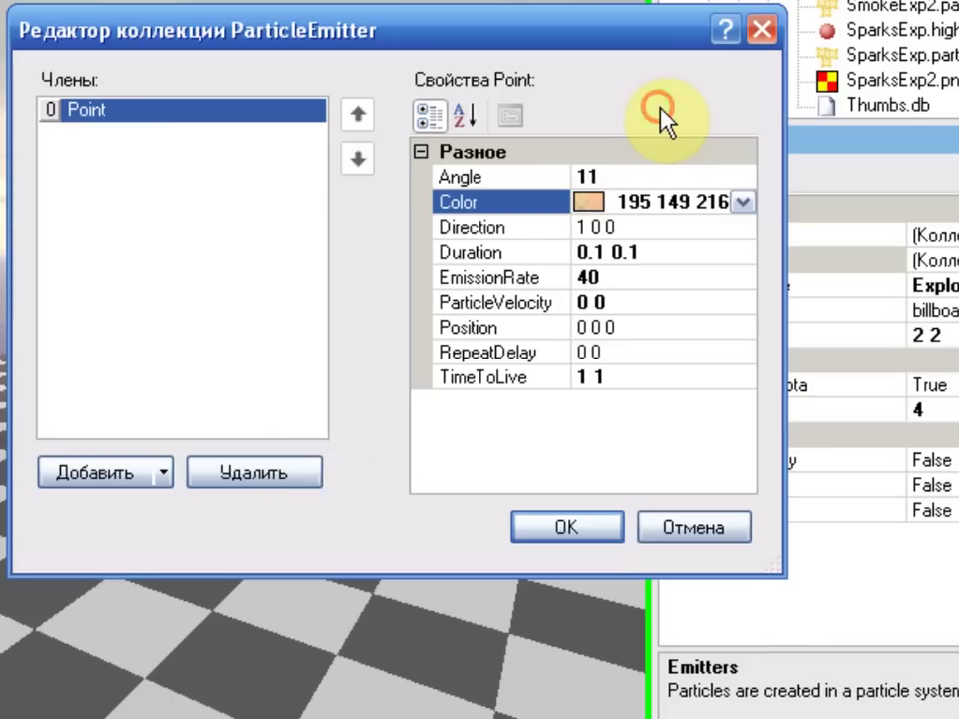
Step: Examine the Point emitter's properties from Direction through TimeToLive, and close the emitter collection without saving changes
click(544, 230)
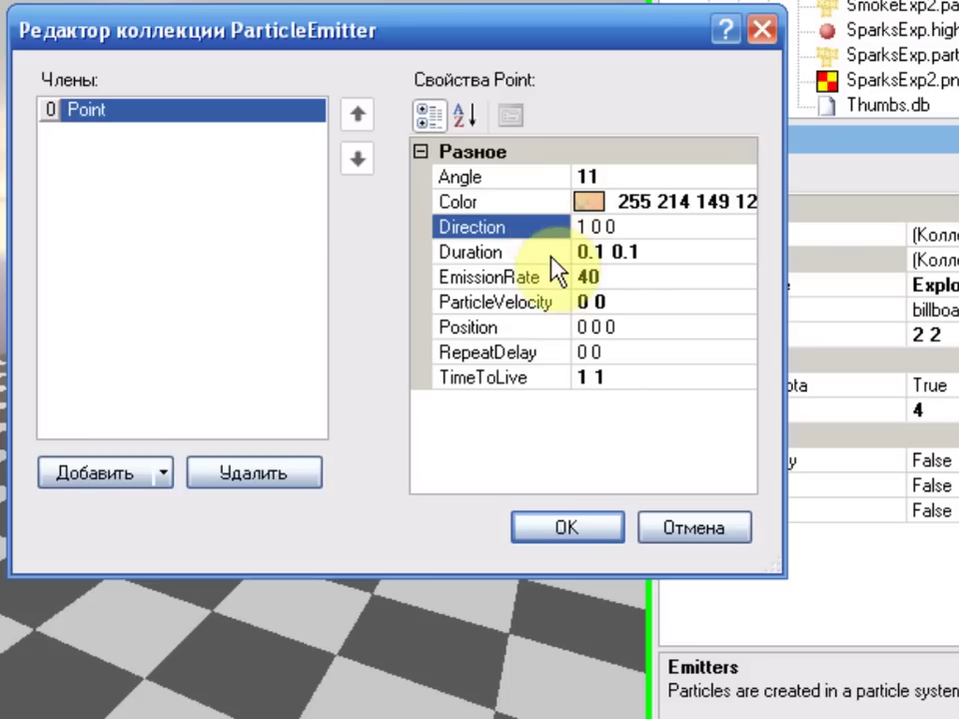
click(549, 256)
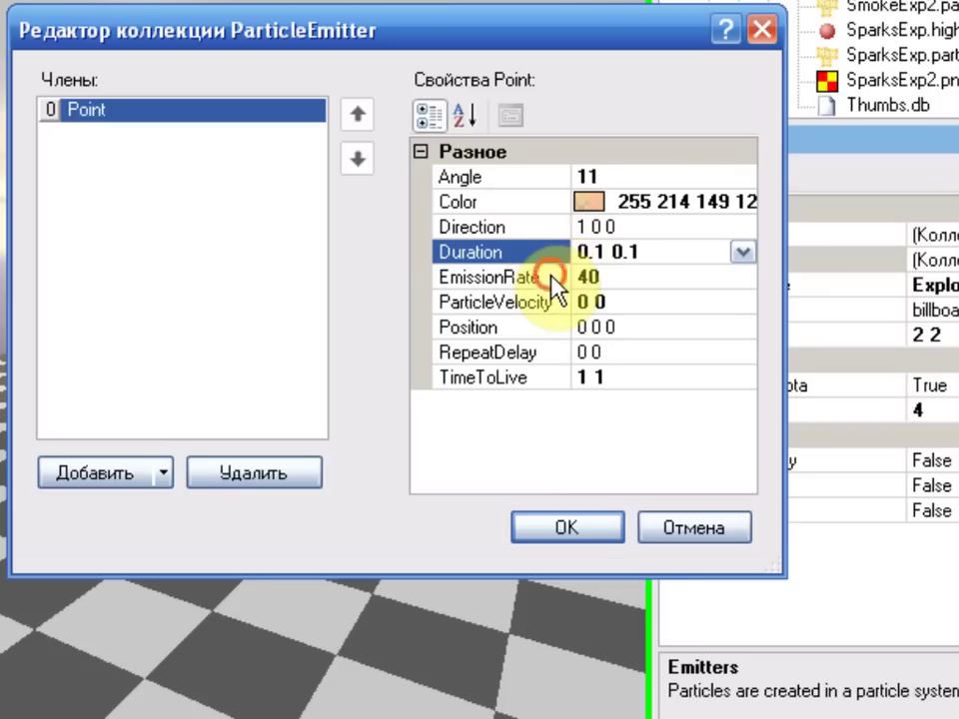
click(551, 279)
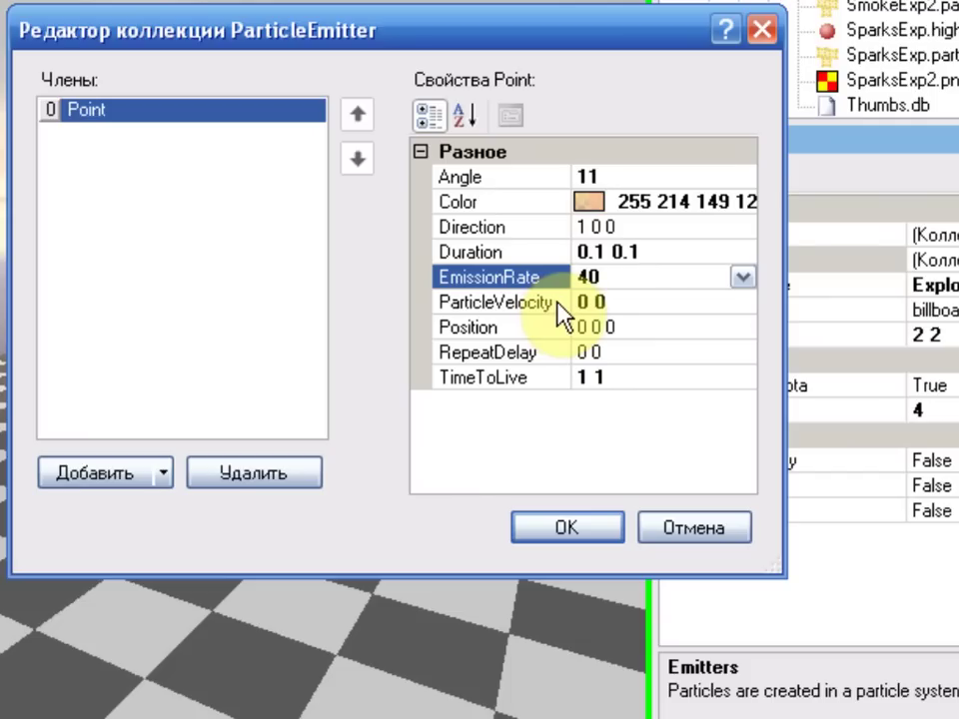
click(562, 313)
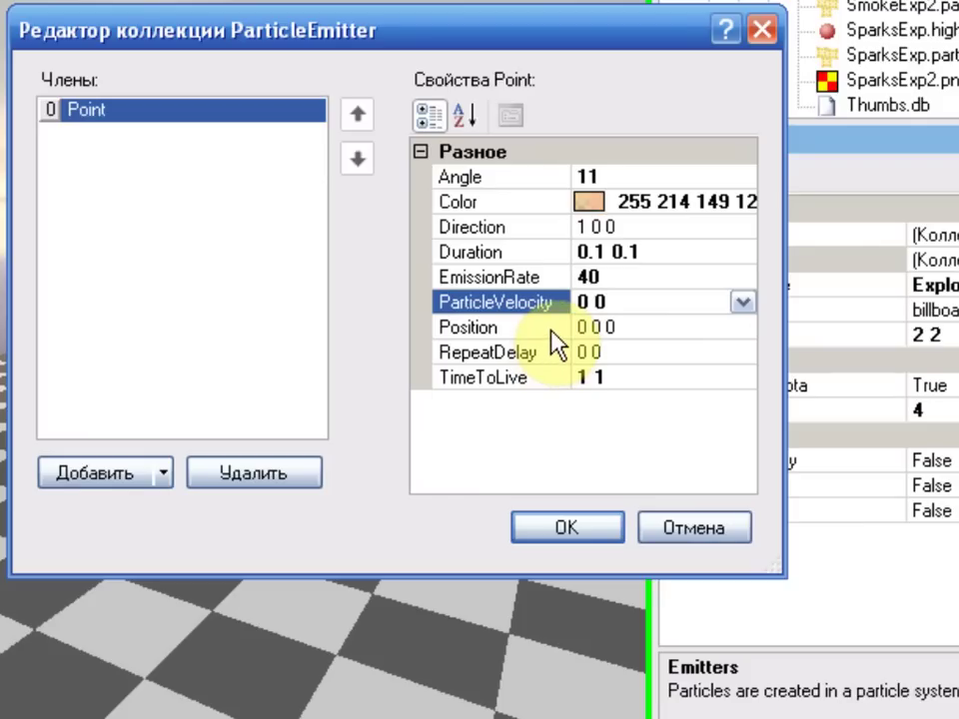
click(550, 330)
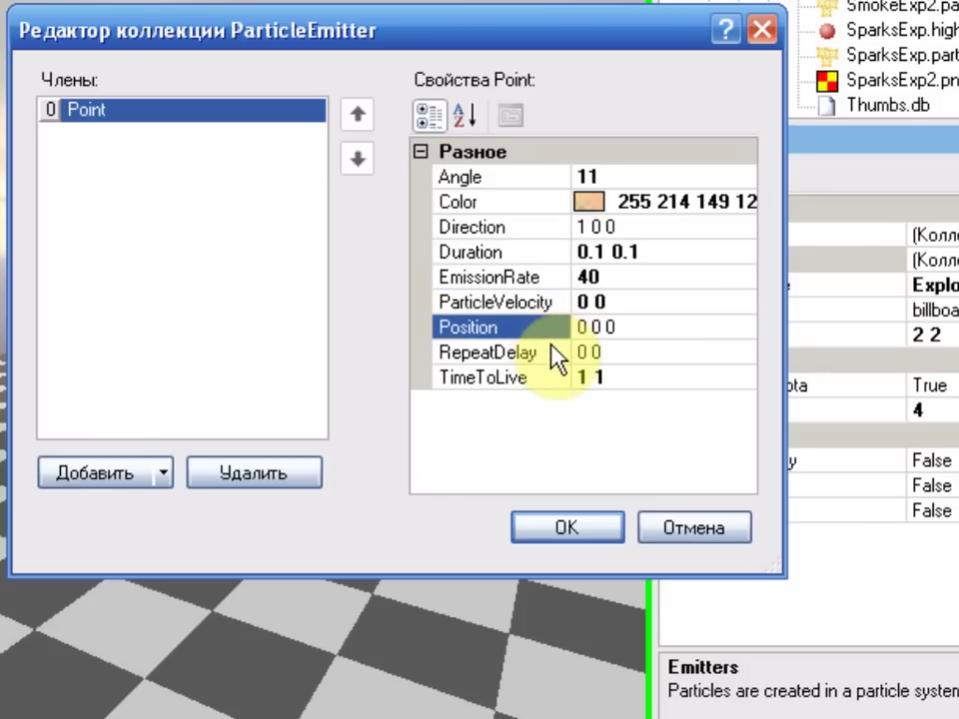
click(552, 353)
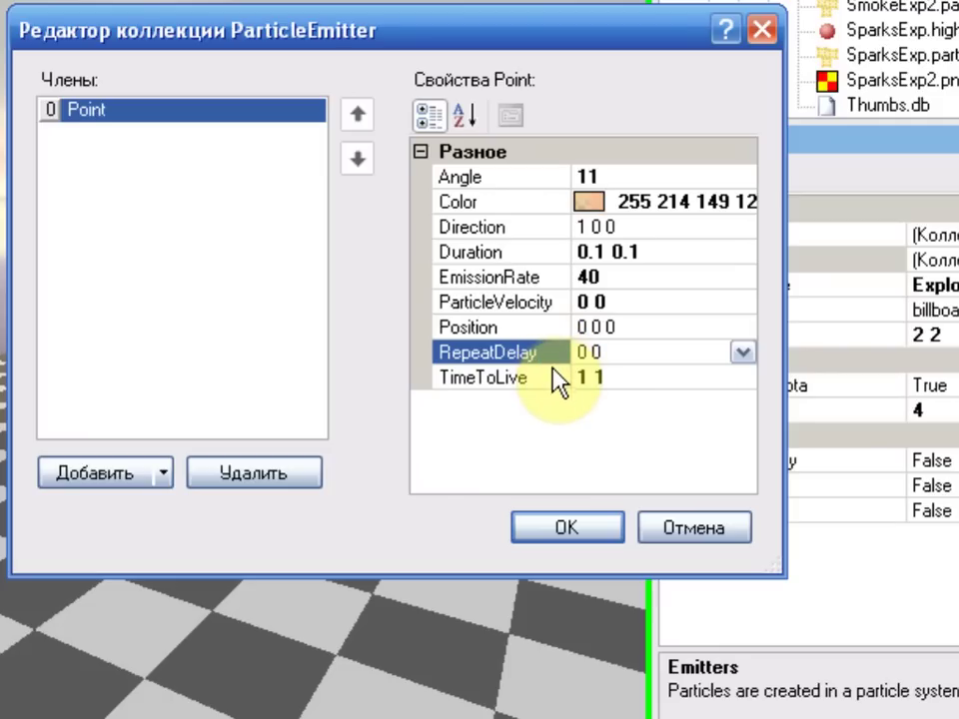
click(553, 378)
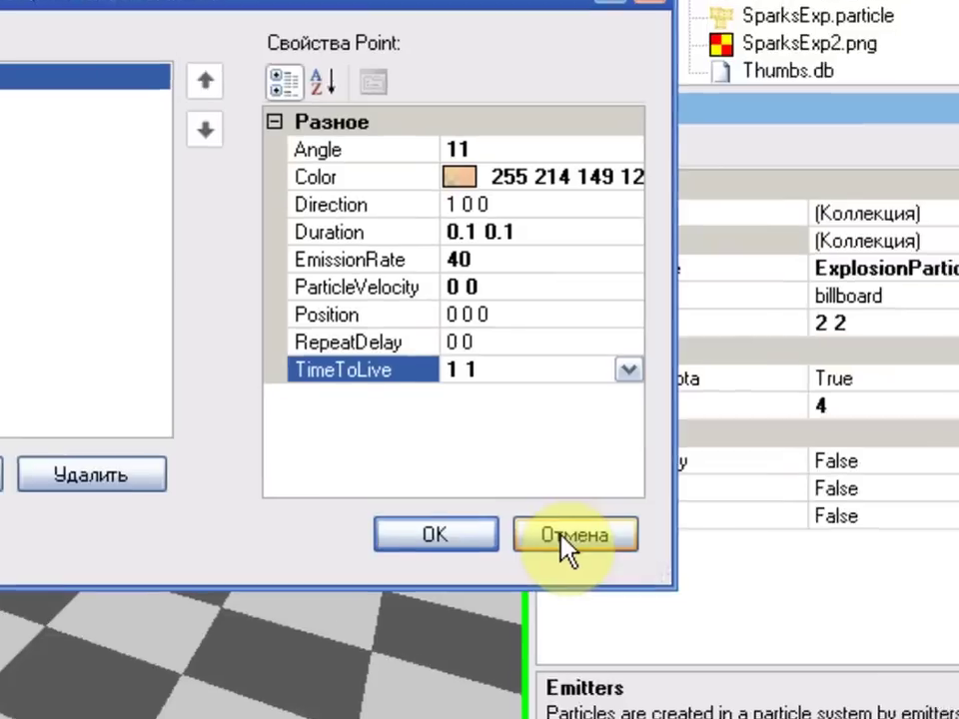
click(687, 535)
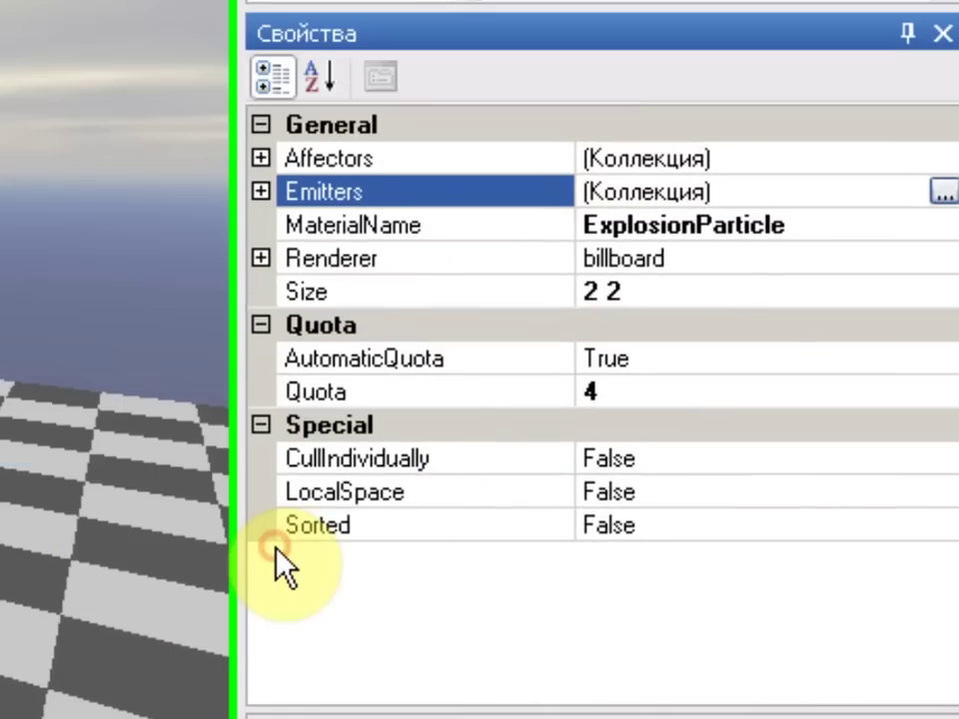
Step: Set the particle's MaterialName to FireExpM1.highMaterial from the Maps\M1\ExplosionM1 folder
click(472, 227)
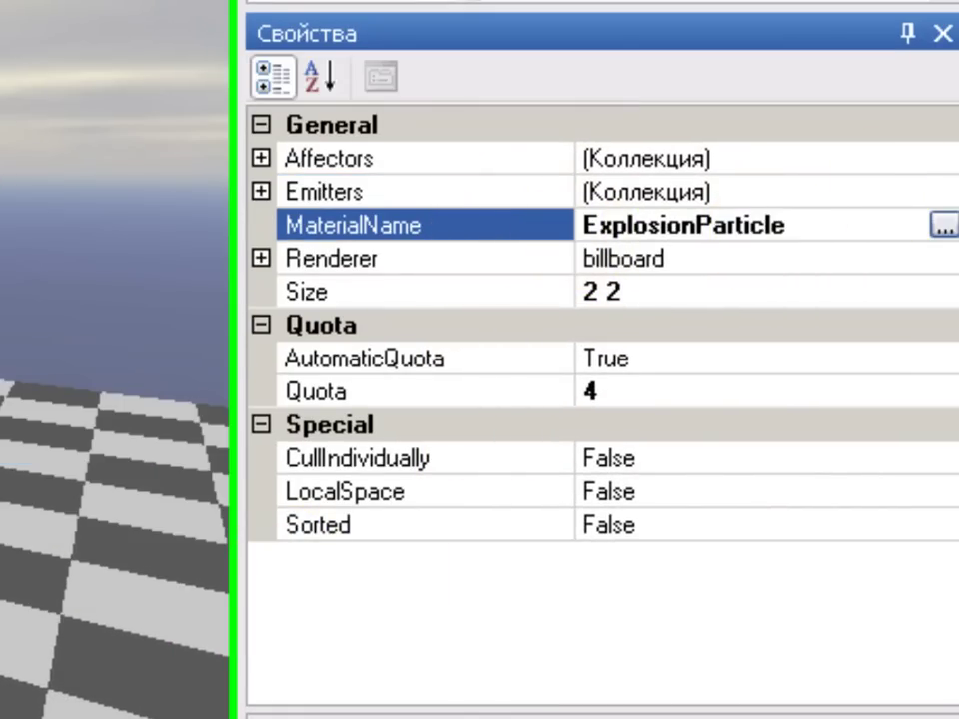
click(723, 224)
click(936, 224)
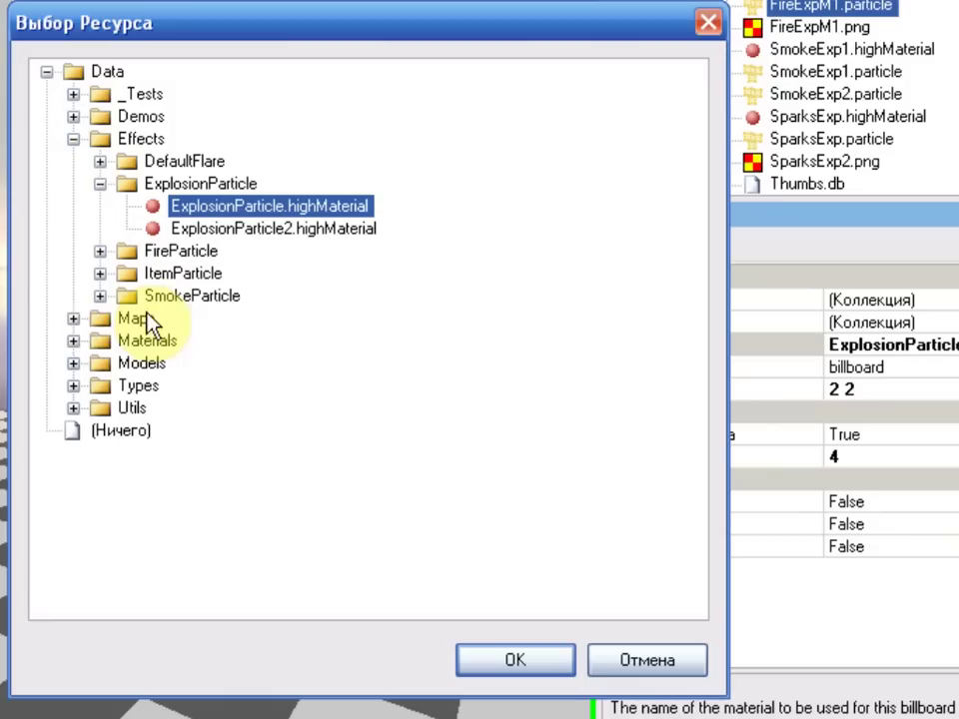
click(74, 319)
click(100, 341)
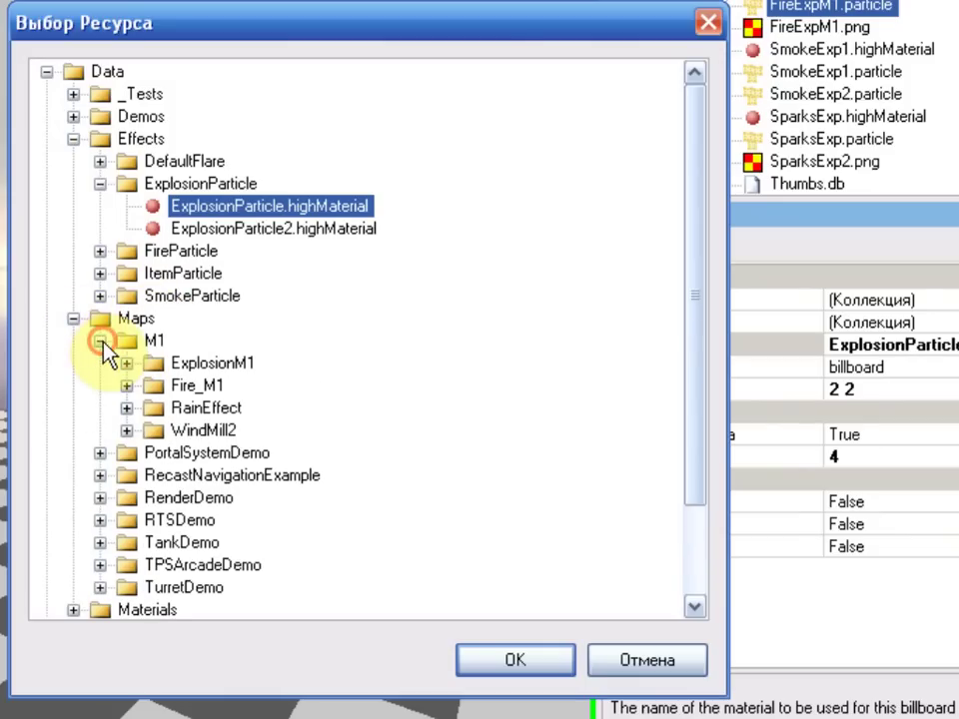
click(126, 362)
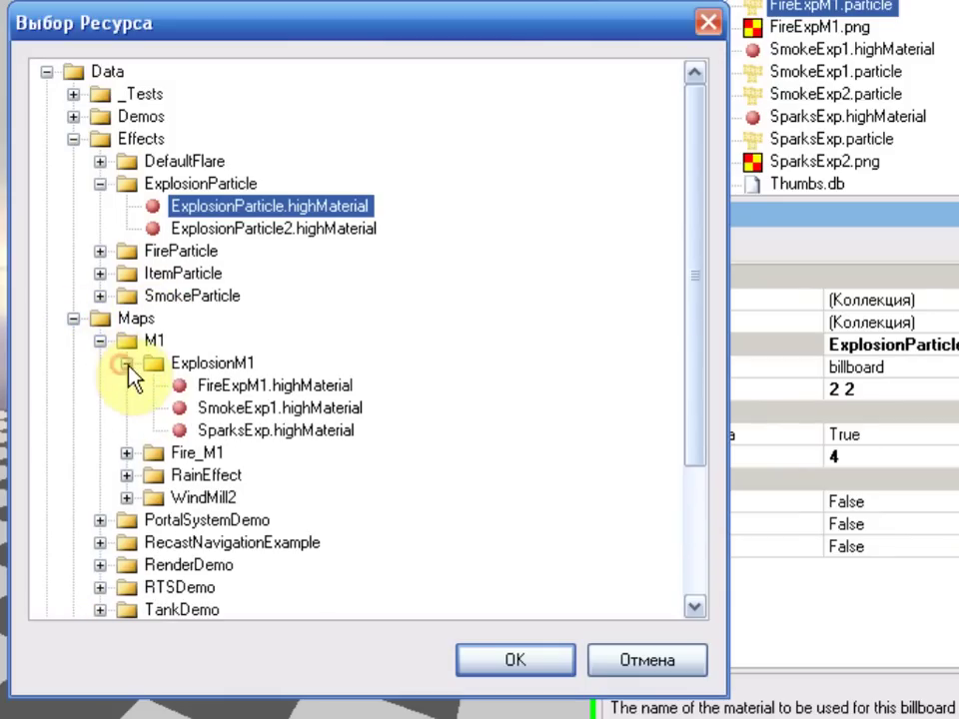
click(237, 387)
click(515, 660)
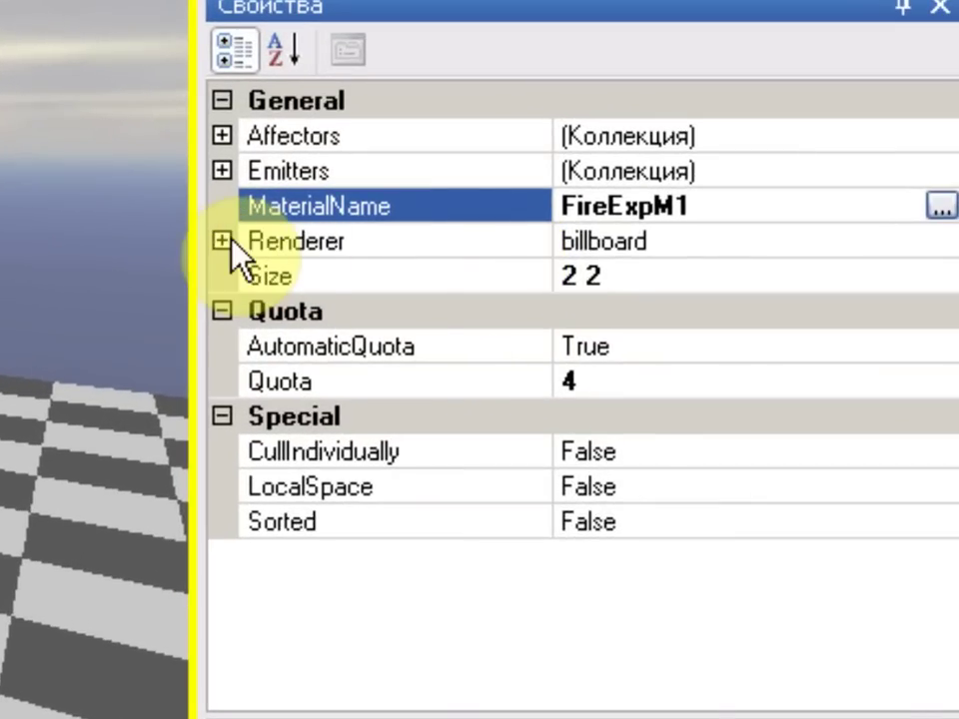
Step: Examine the fire particle's billboard Renderer properties from AccurateFacing through PointRendering, and collapse the Renderer group
click(555, 303)
click(221, 241)
click(493, 277)
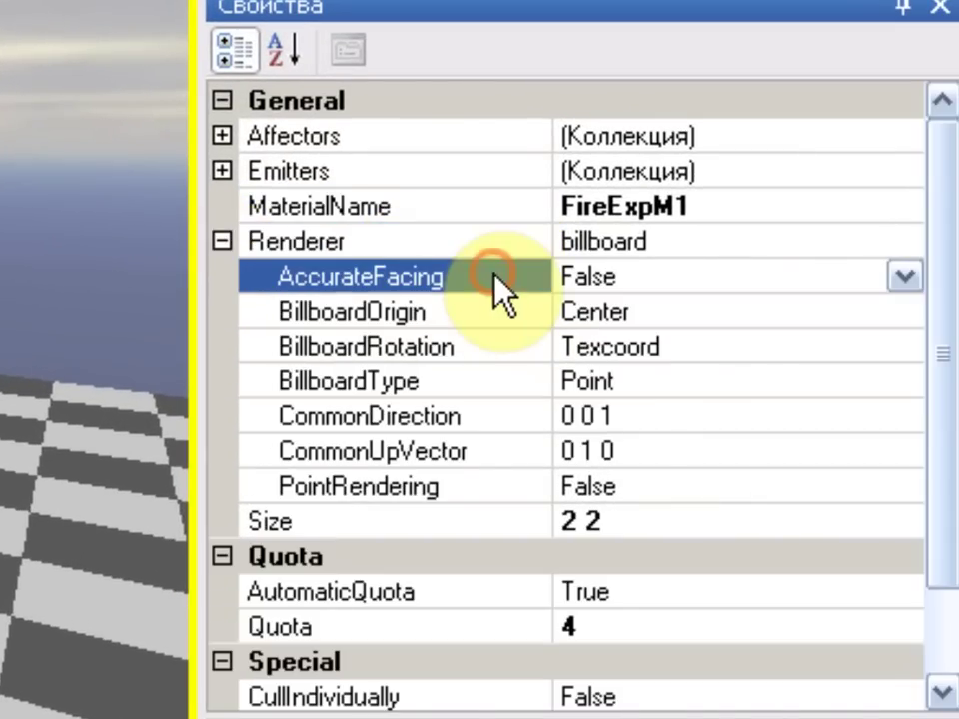
click(499, 313)
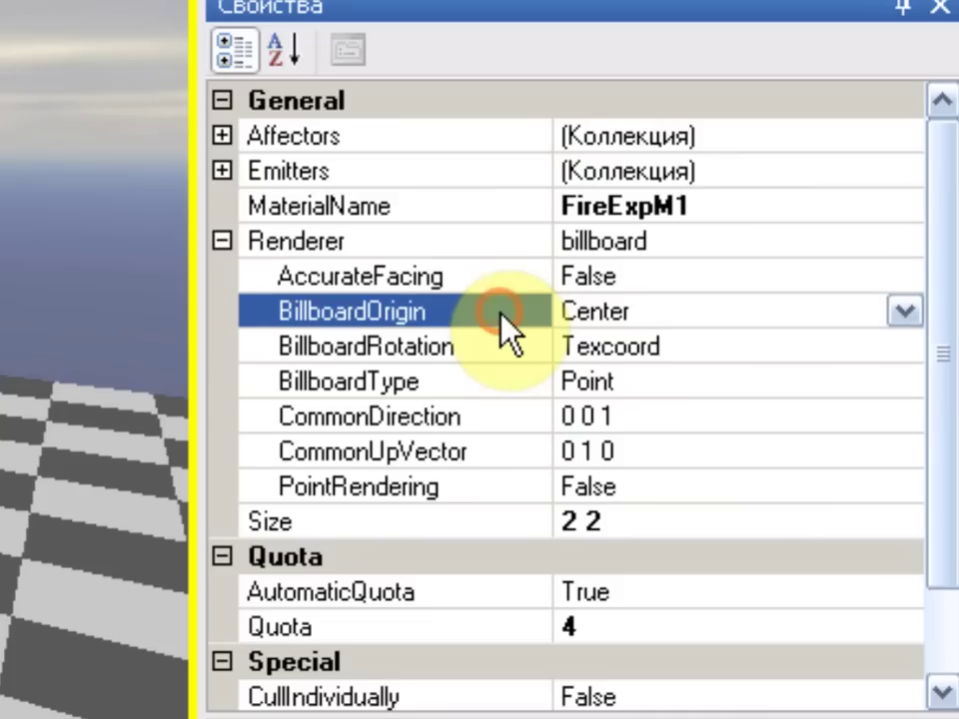
click(505, 349)
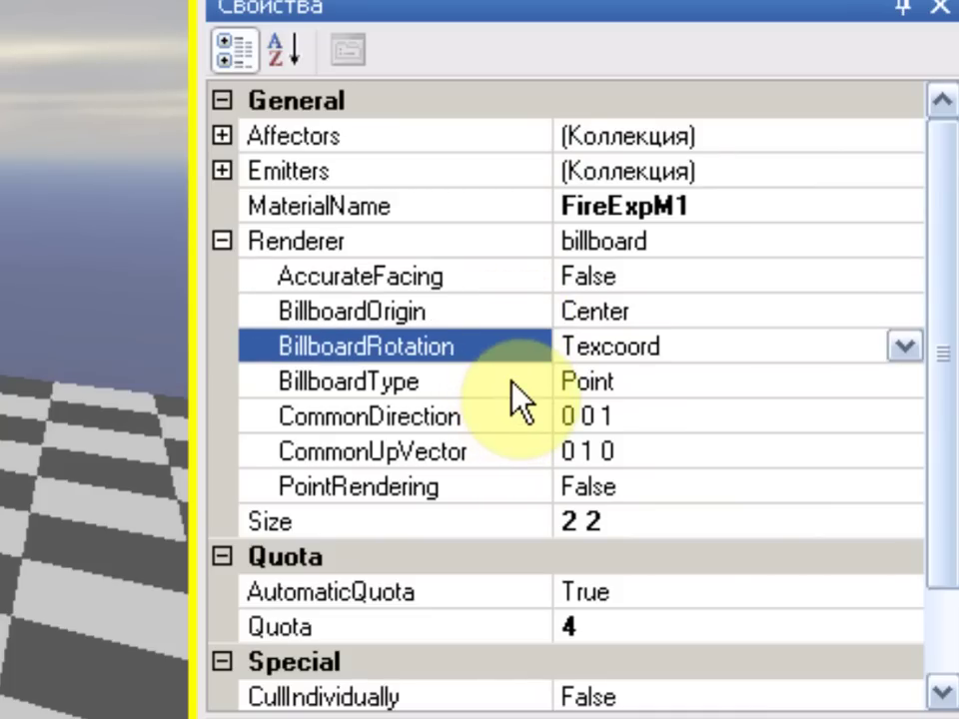
click(511, 381)
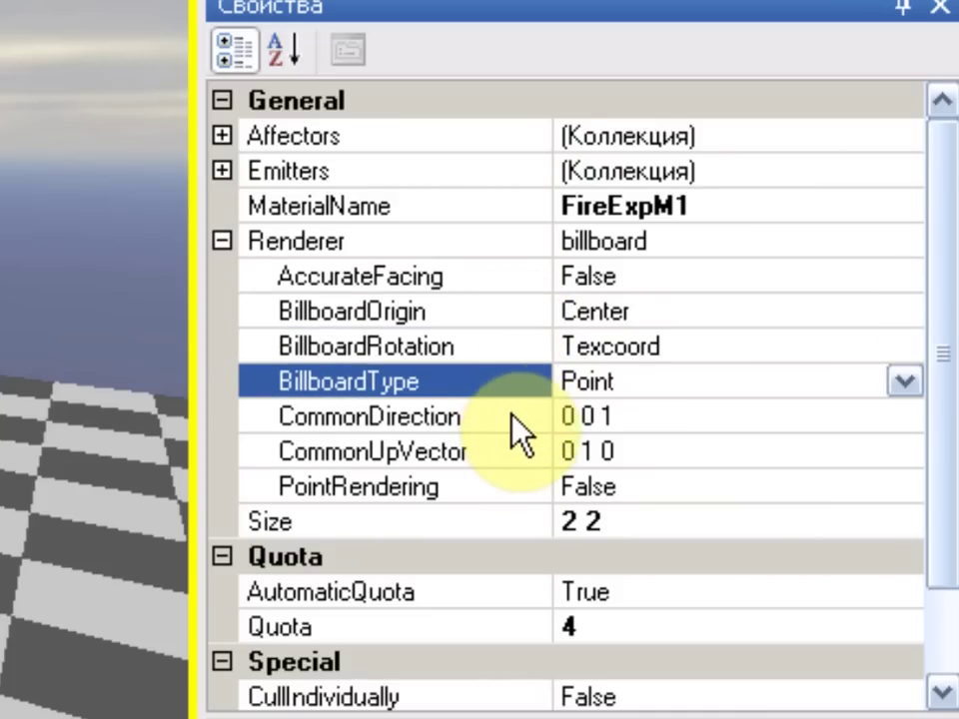
click(512, 415)
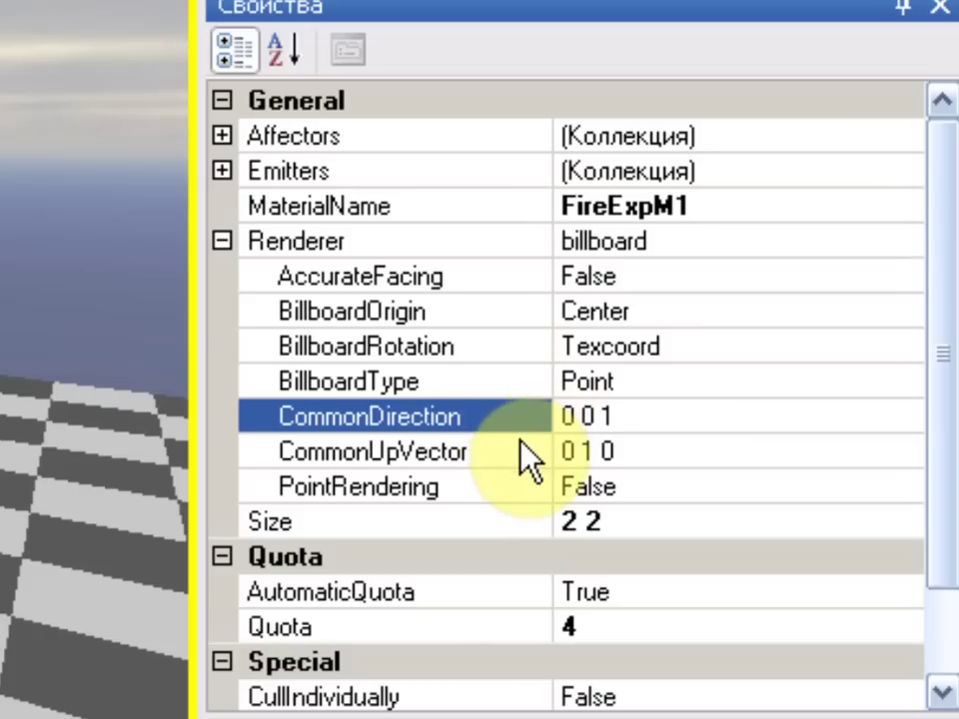
click(519, 449)
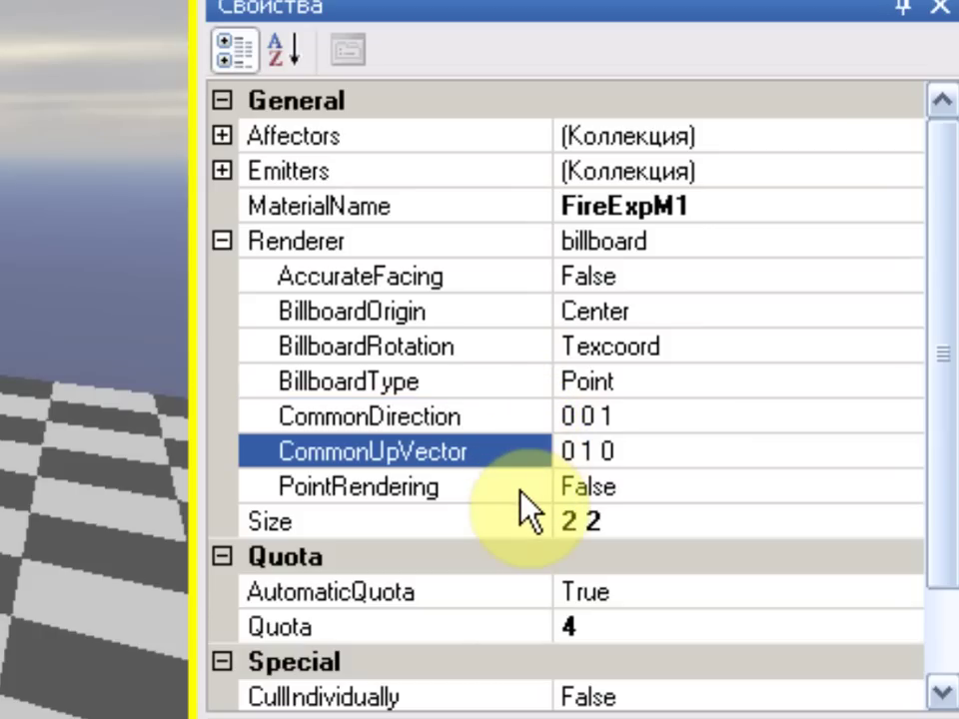
click(520, 489)
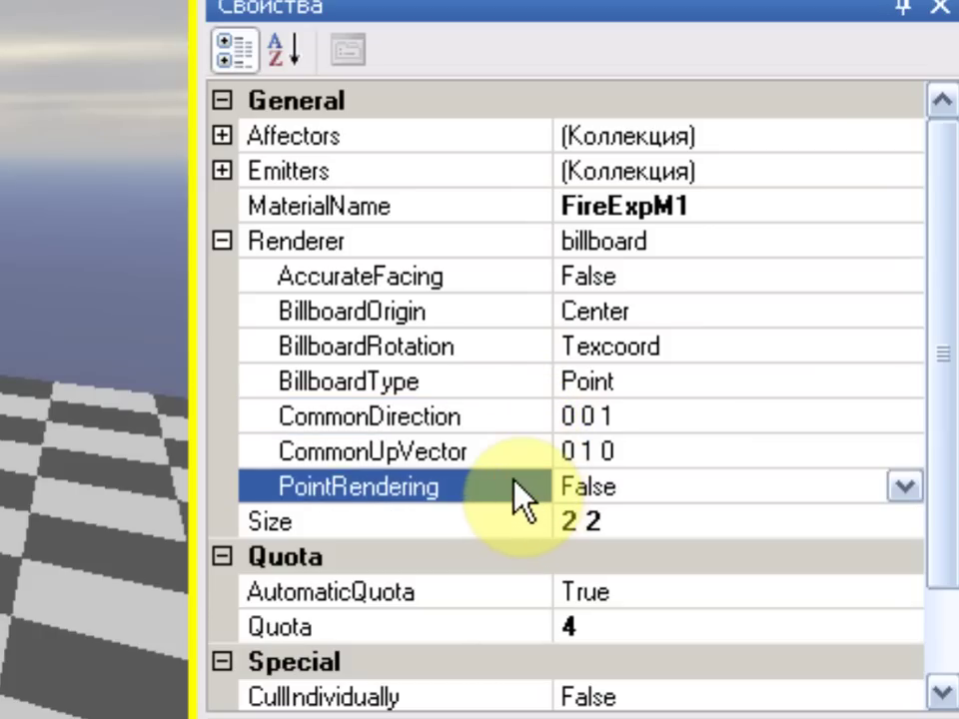
click(223, 242)
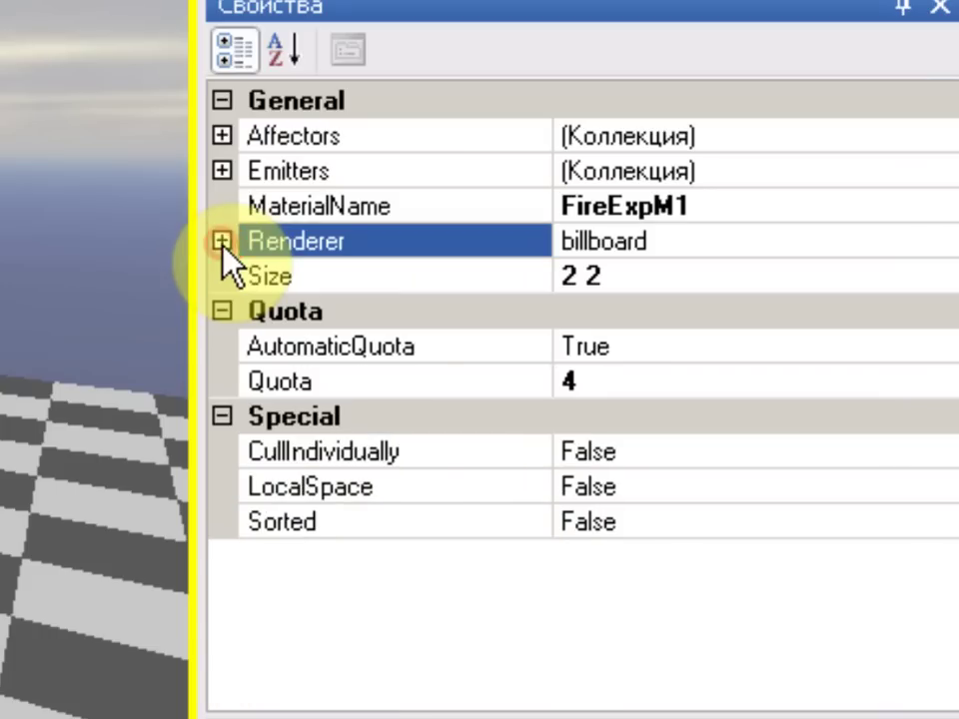
Step: Examine the fire particle's Size, AutomaticQuota and Quota properties
click(400, 281)
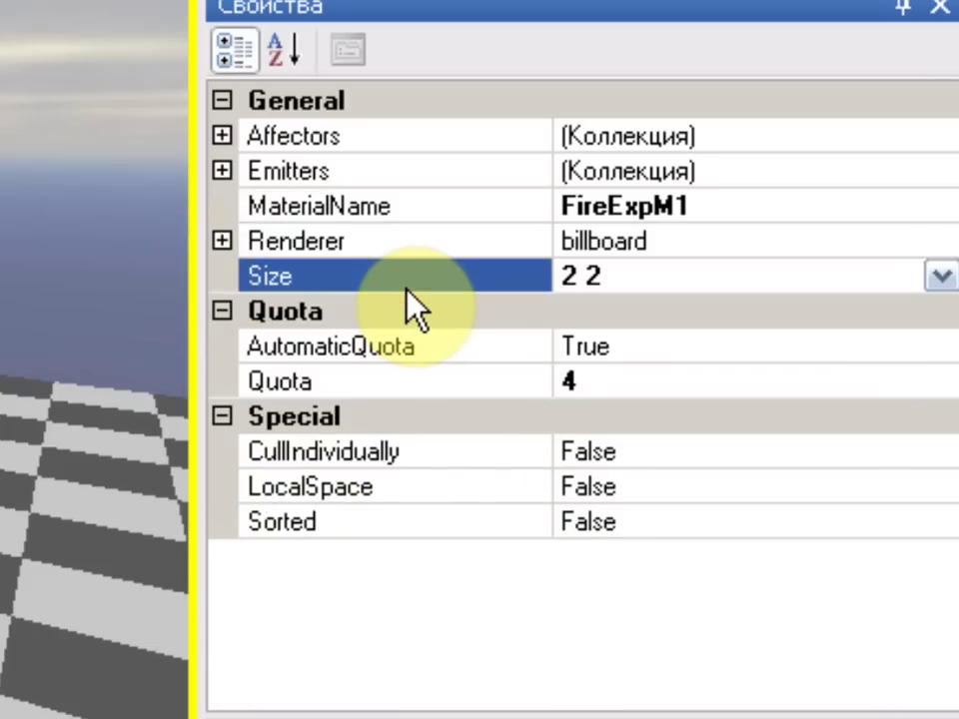
click(485, 344)
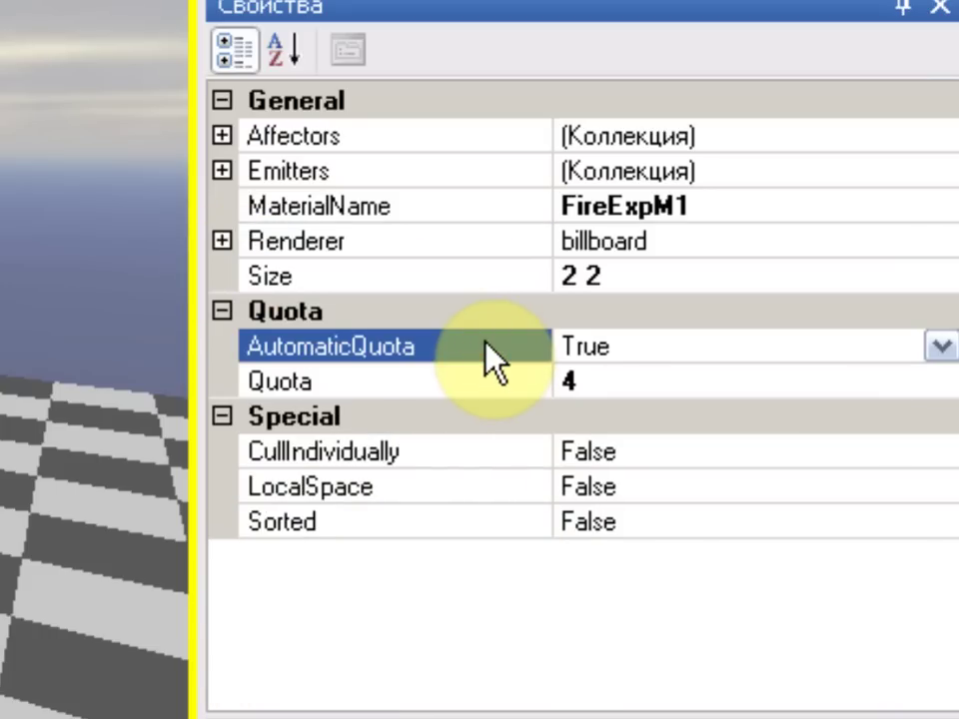
click(476, 380)
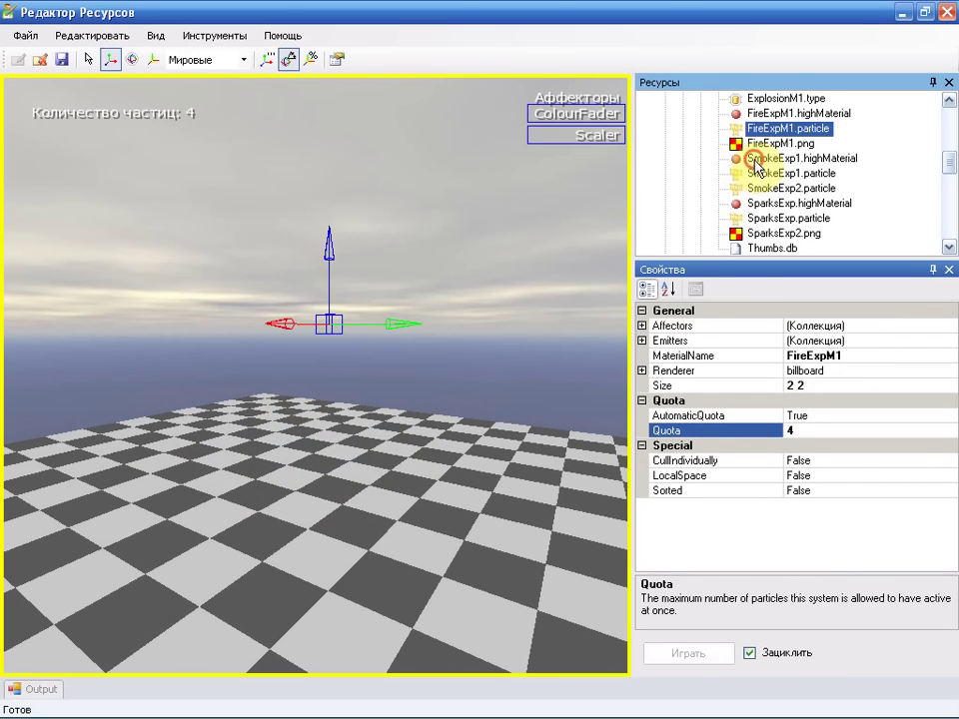
Step: Save the changes to FireExpM1.particle and open SmokeExp1.highMaterial for editing
click(756, 166)
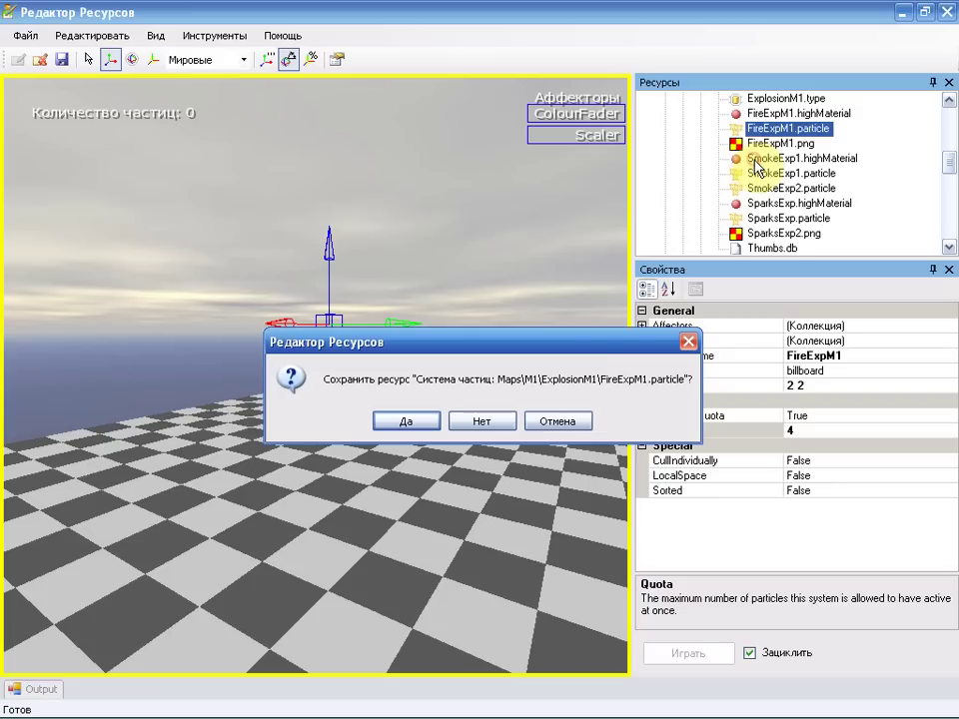
click(419, 426)
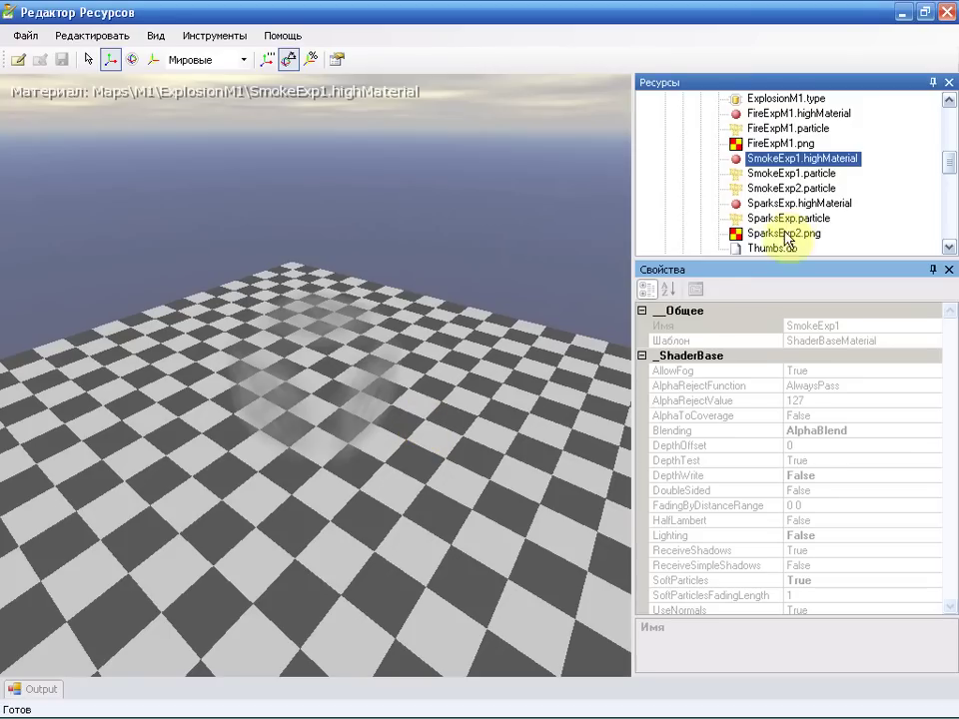
mouse_move(455, 438)
right_down()
mouse_move(455, 399)
mouse_move(440, 386)
mouse_move(460, 434)
right_up()
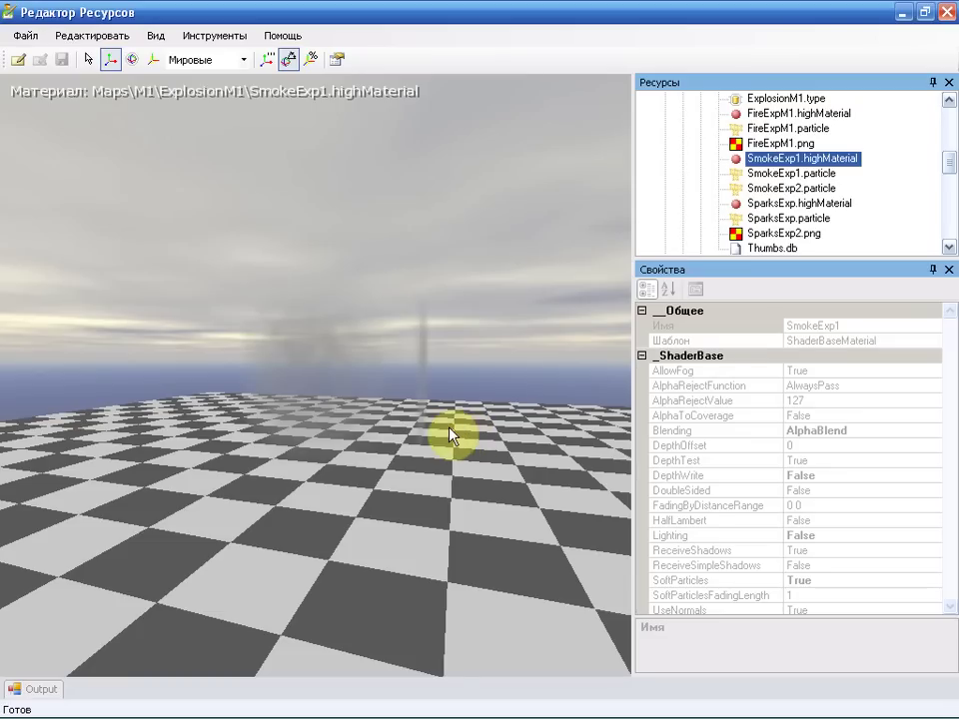
double_click(744, 158)
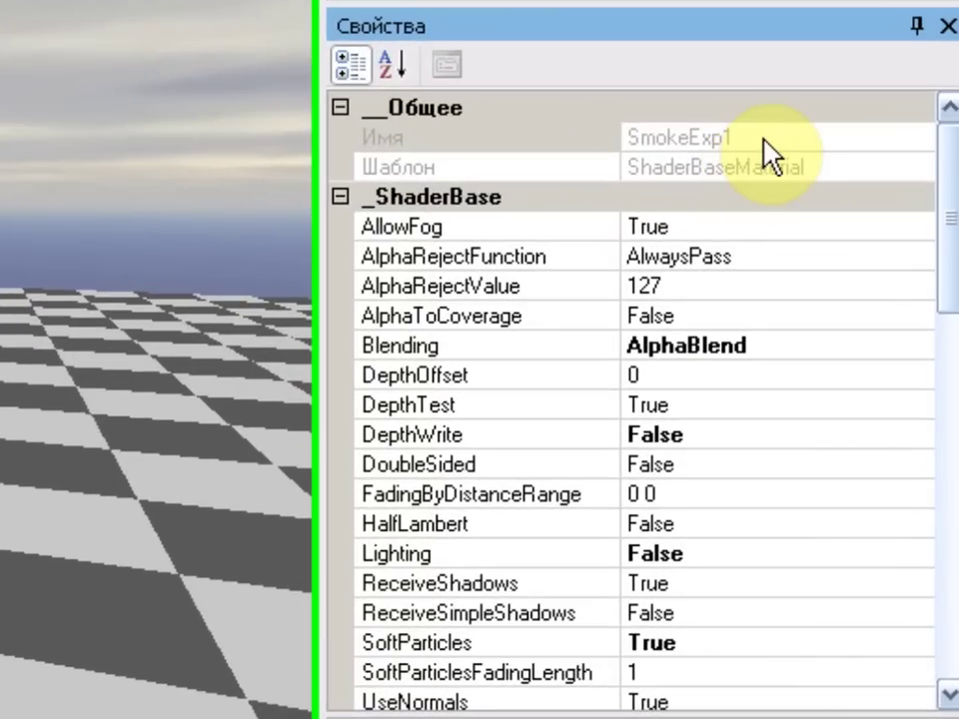
Step: Examine the SmokeExp1 material's _ShaderBase properties from AllowFog through DepthWrite
drag(944, 193, 947, 235)
click(595, 138)
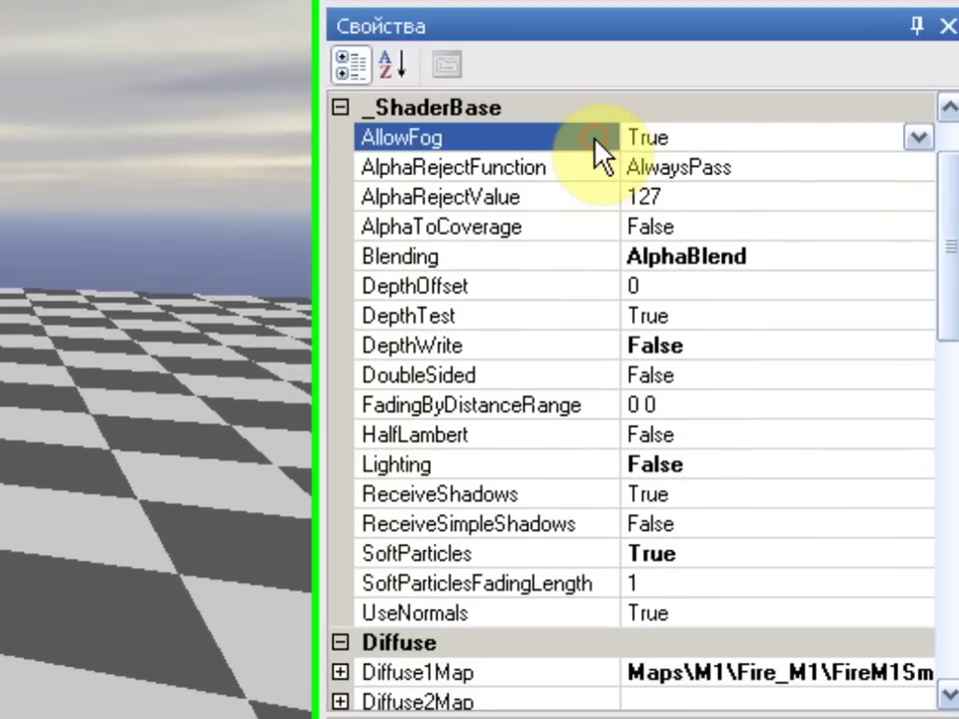
click(596, 168)
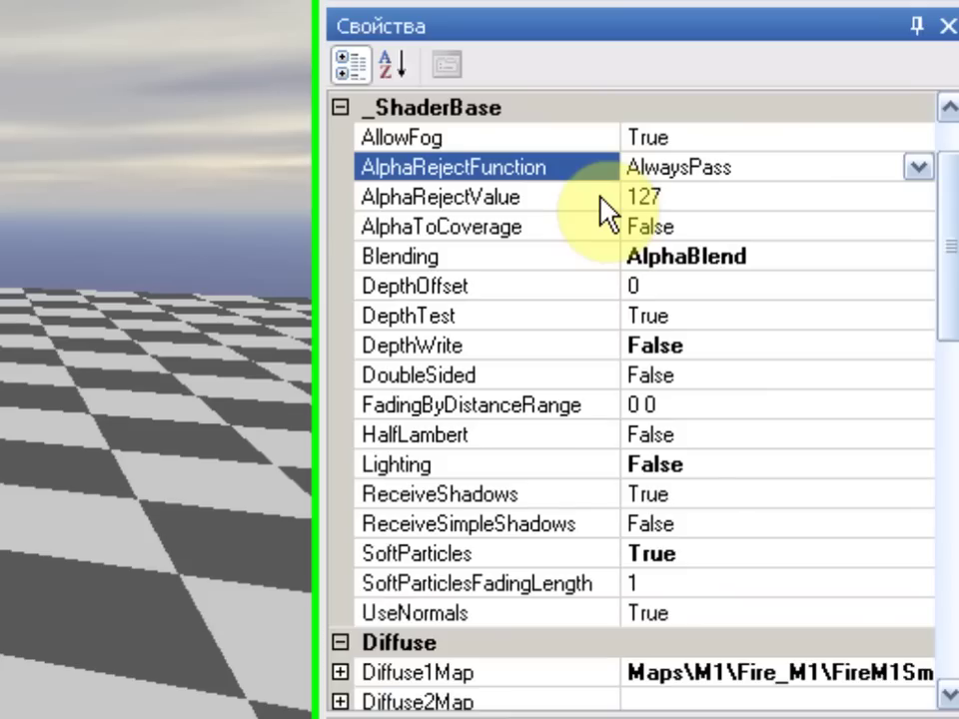
click(602, 199)
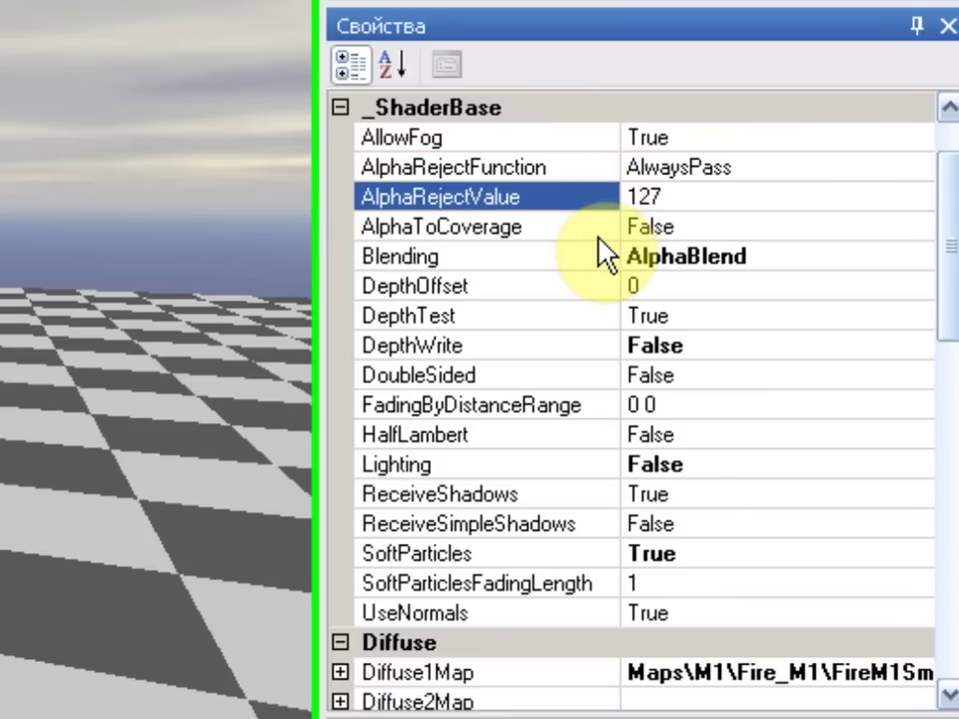
click(598, 230)
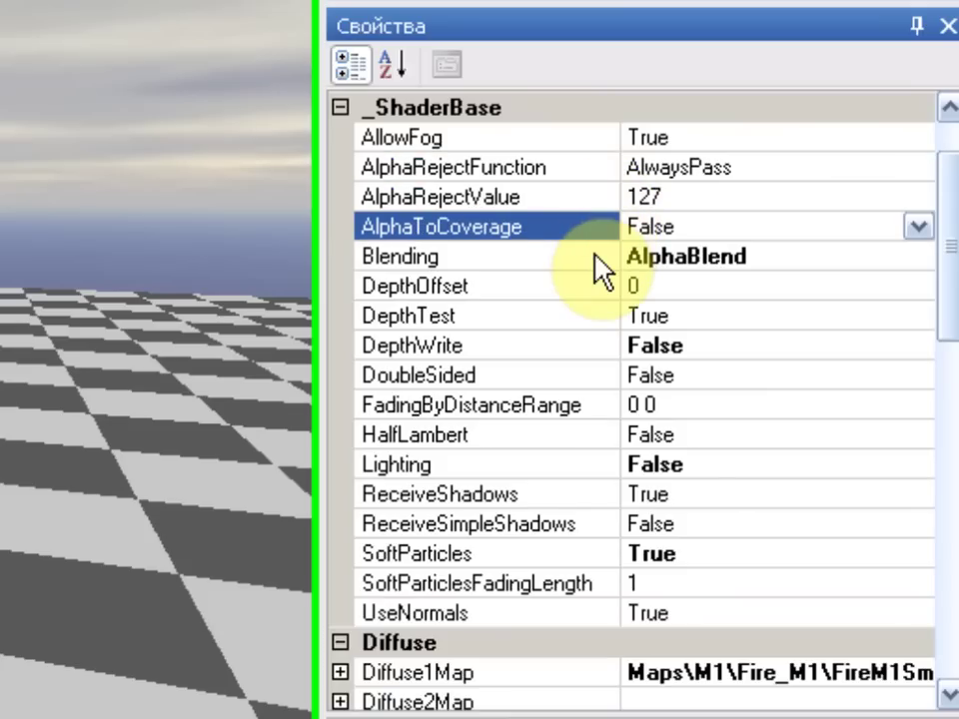
click(595, 257)
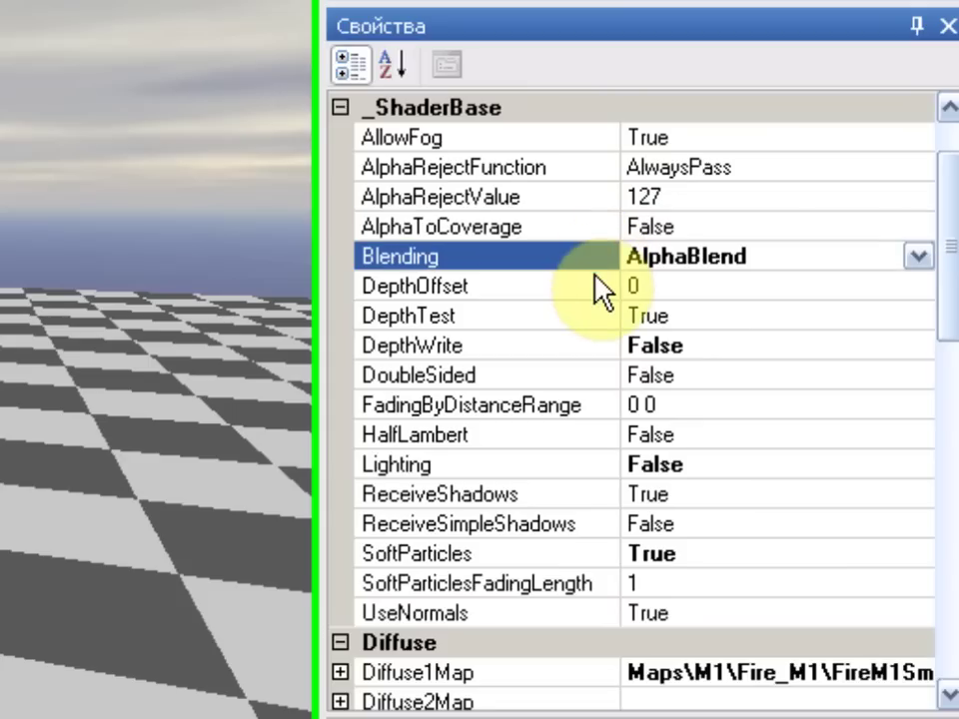
click(595, 288)
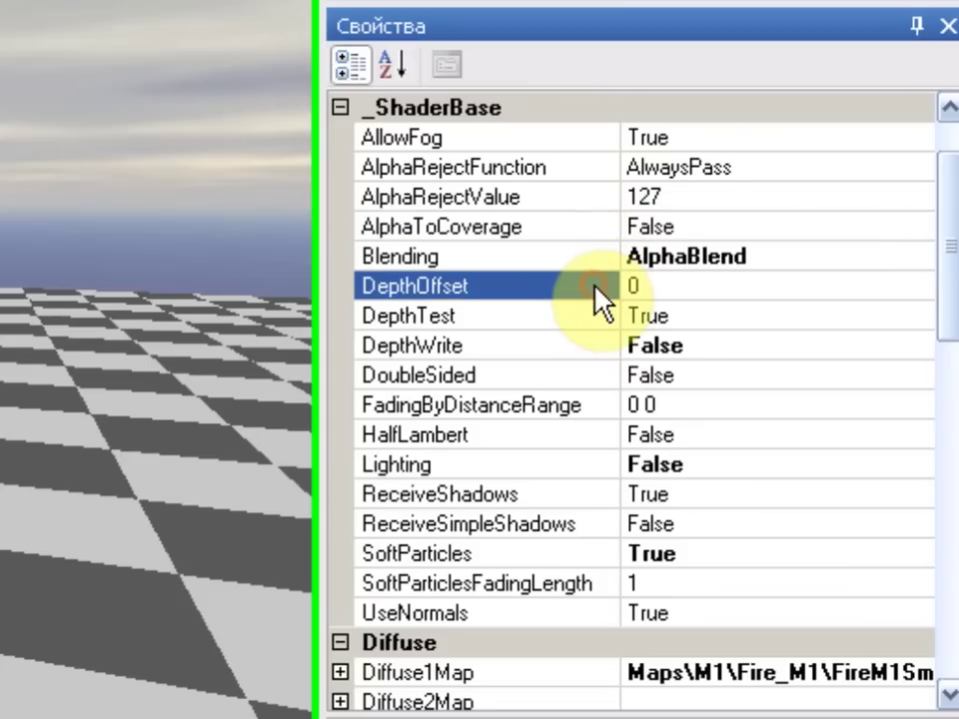
click(600, 314)
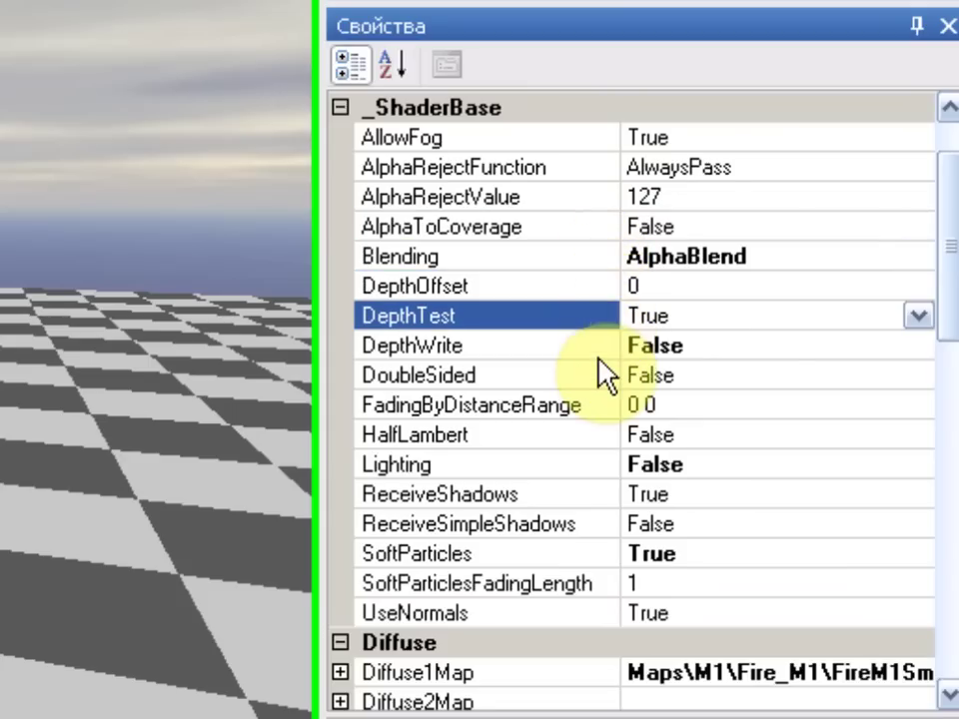
click(598, 348)
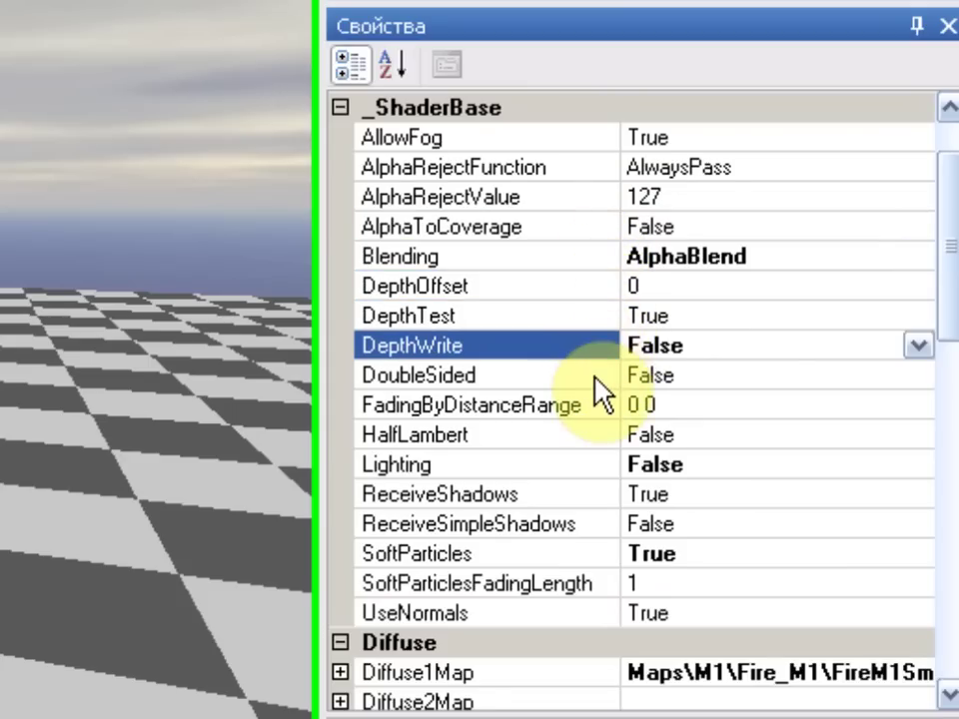
Step: Examine the SmokeExp1 material's remaining _ShaderBase properties from DoubleSided through UseNormals
click(595, 377)
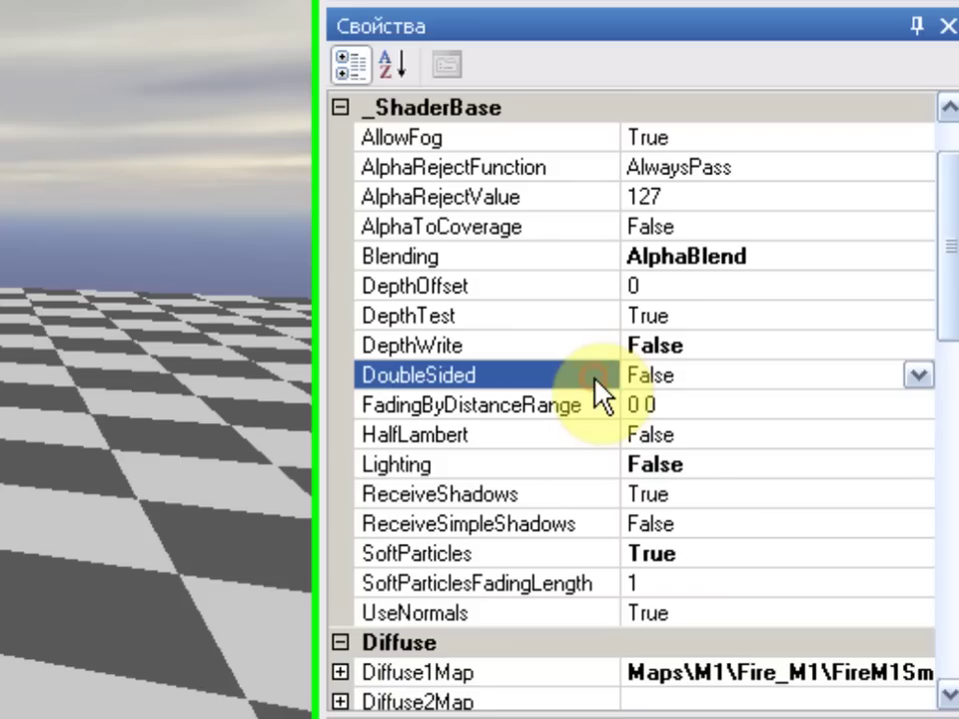
click(607, 408)
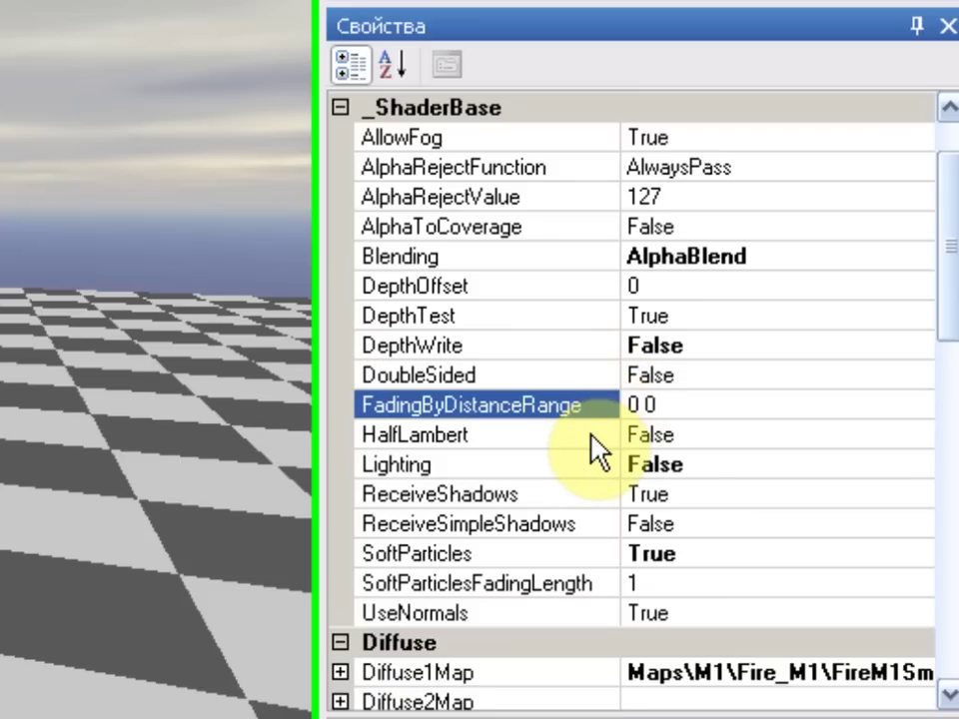
click(593, 446)
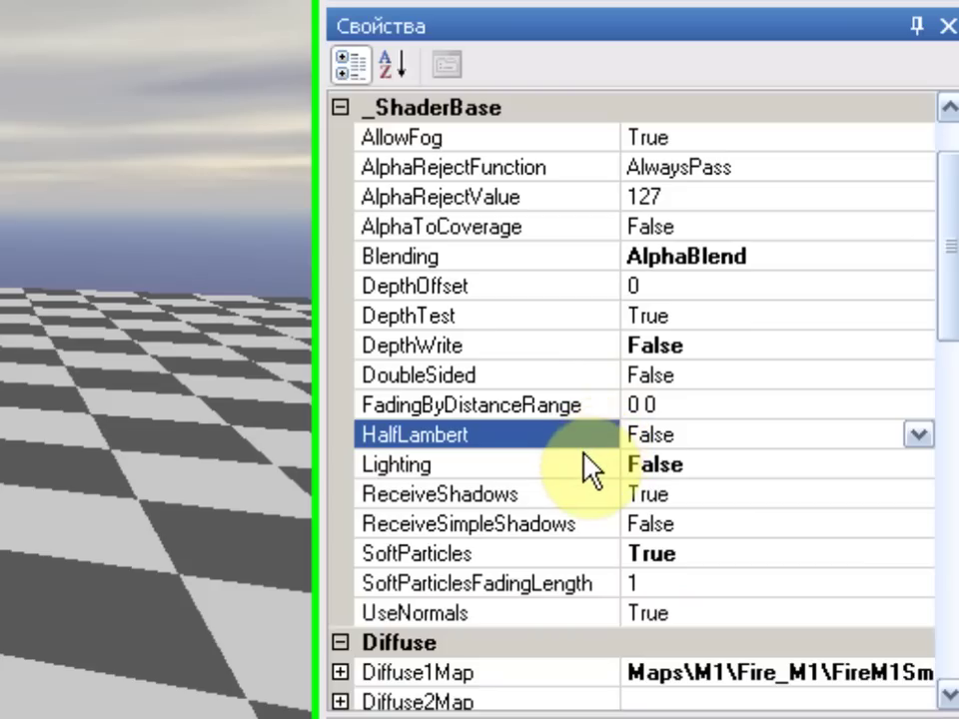
click(586, 465)
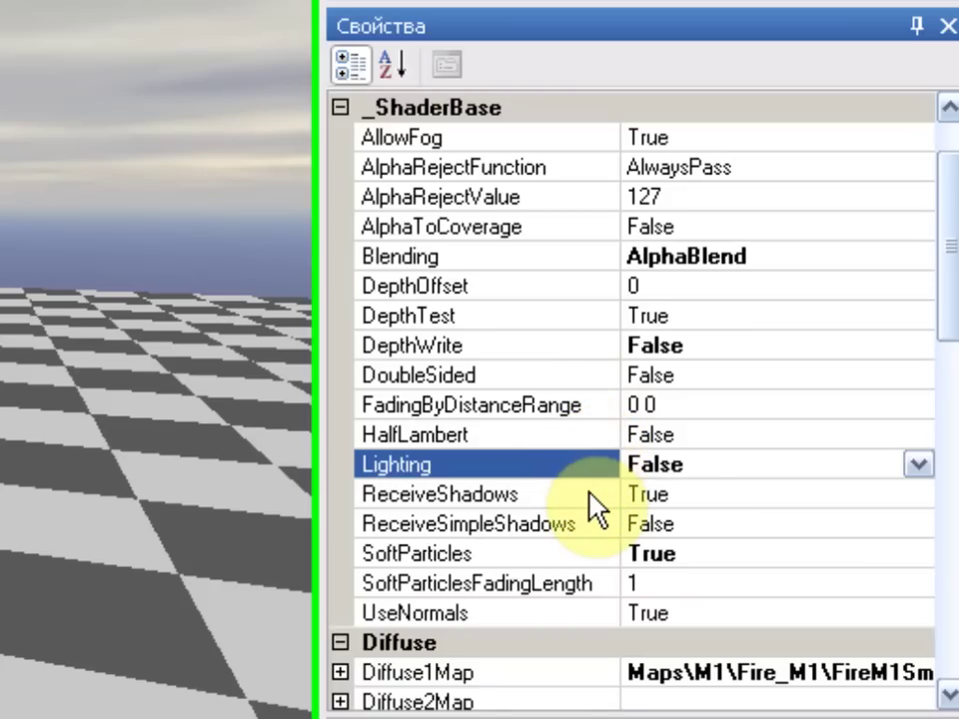
click(589, 495)
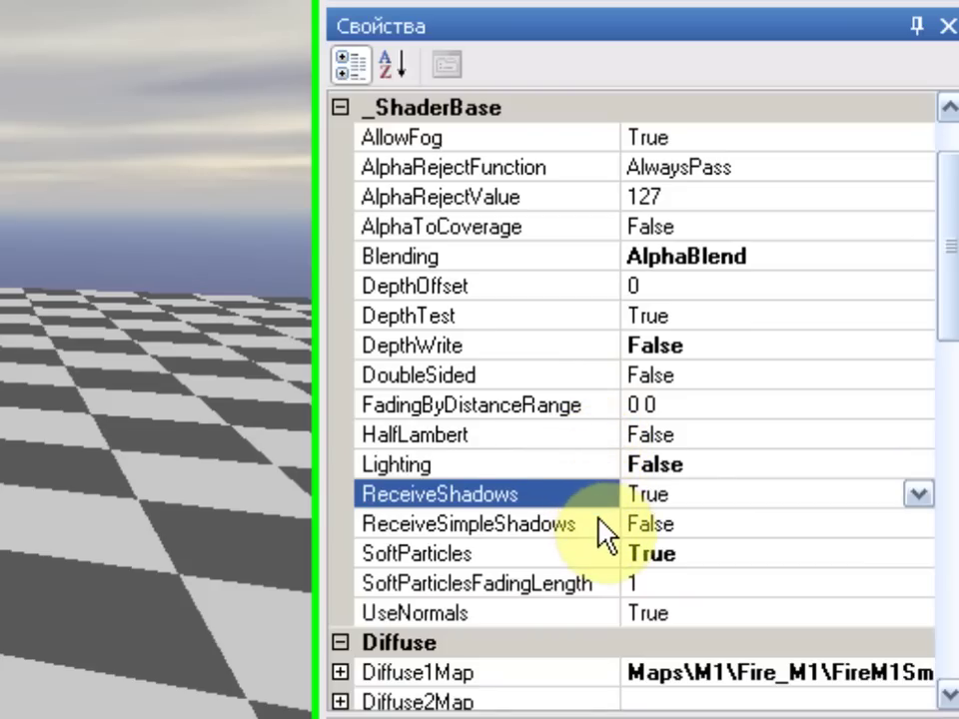
click(599, 523)
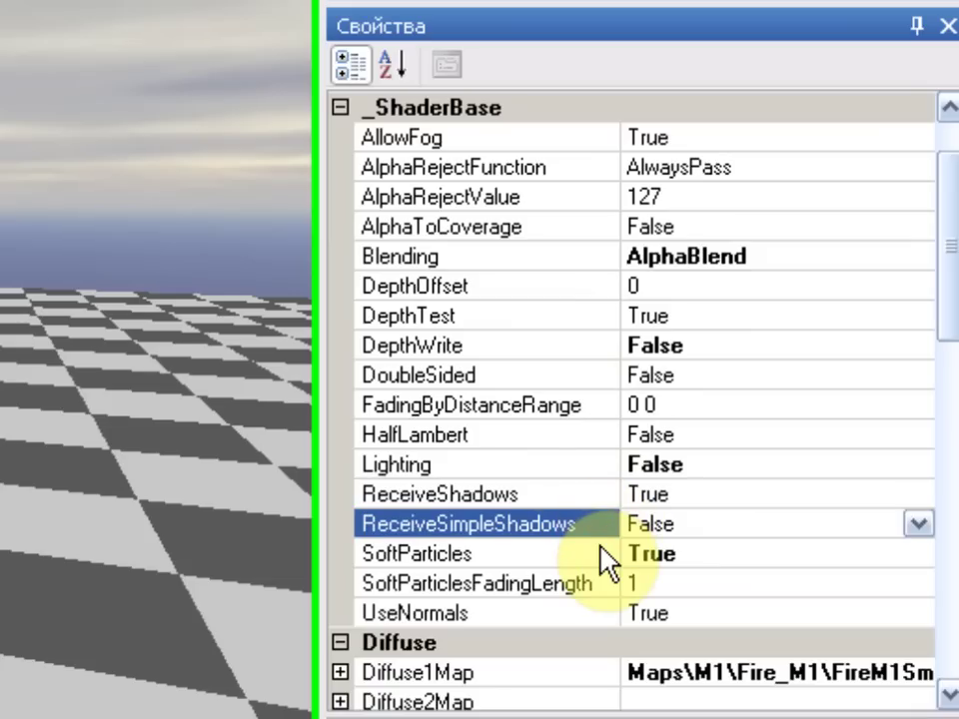
click(600, 559)
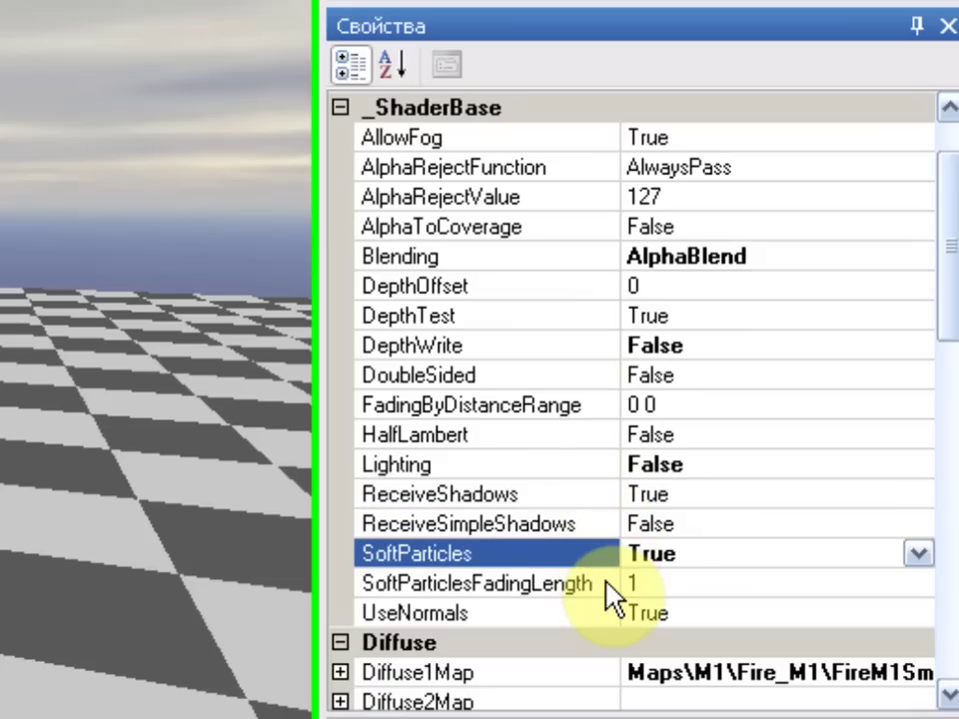
click(607, 585)
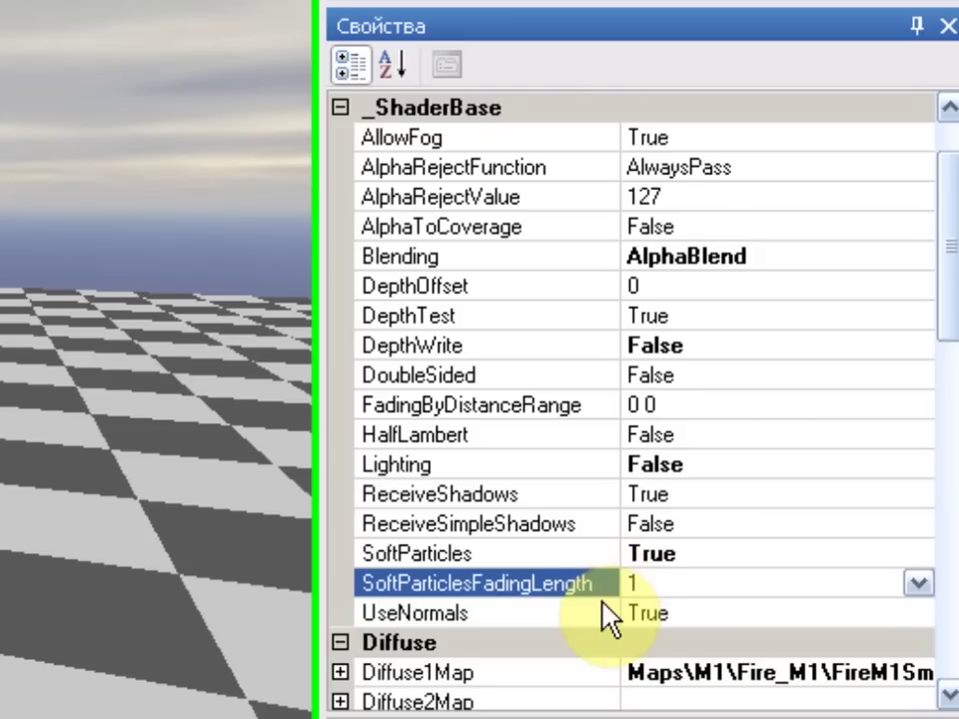
click(602, 615)
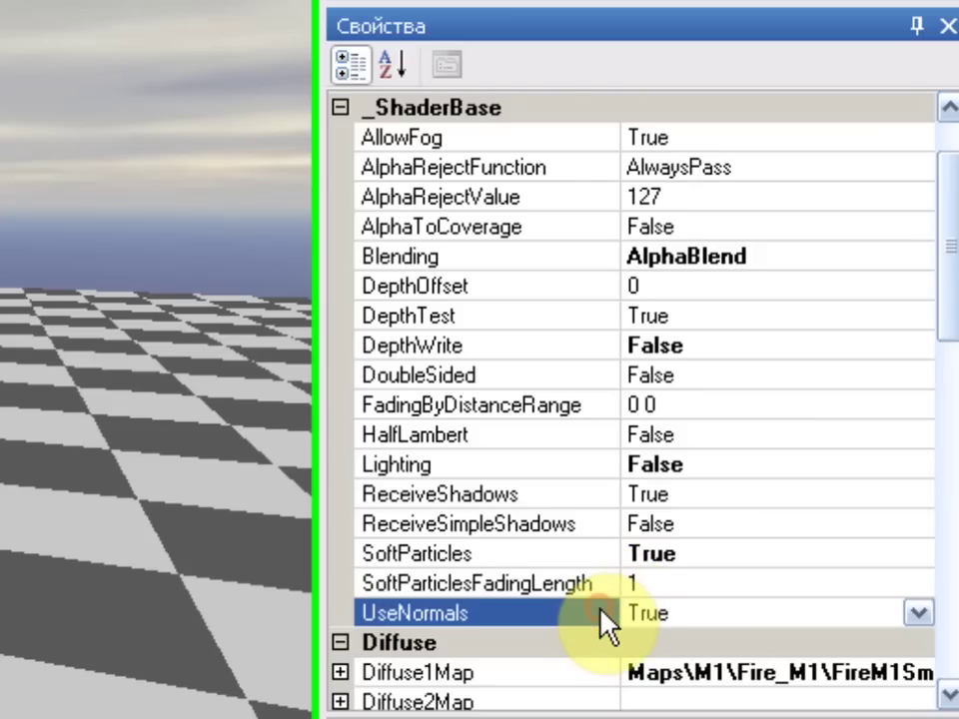
Step: Examine the SmokeExp1 material's Diffuse section and check the colour chooser of DiffuseColor without changing the colour
drag(946, 257, 950, 404)
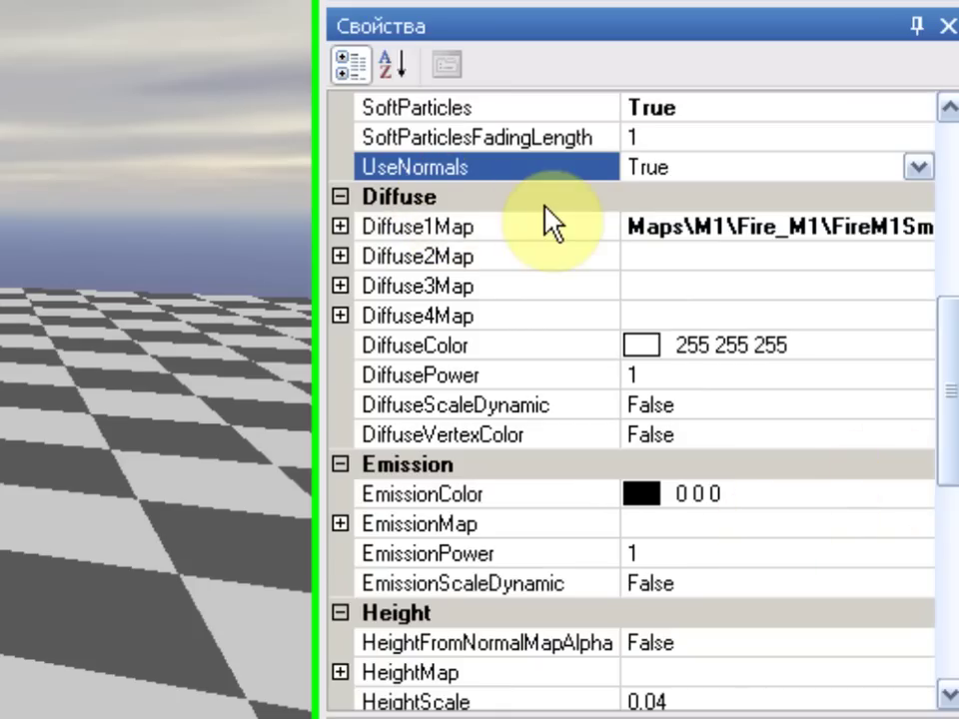
click(605, 346)
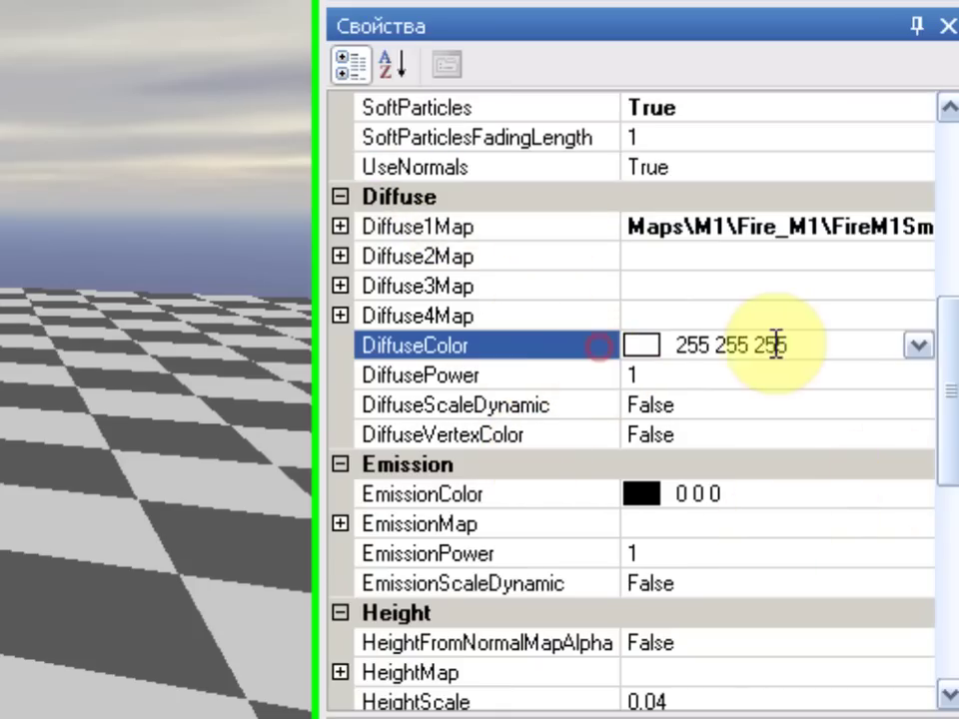
click(917, 345)
click(919, 347)
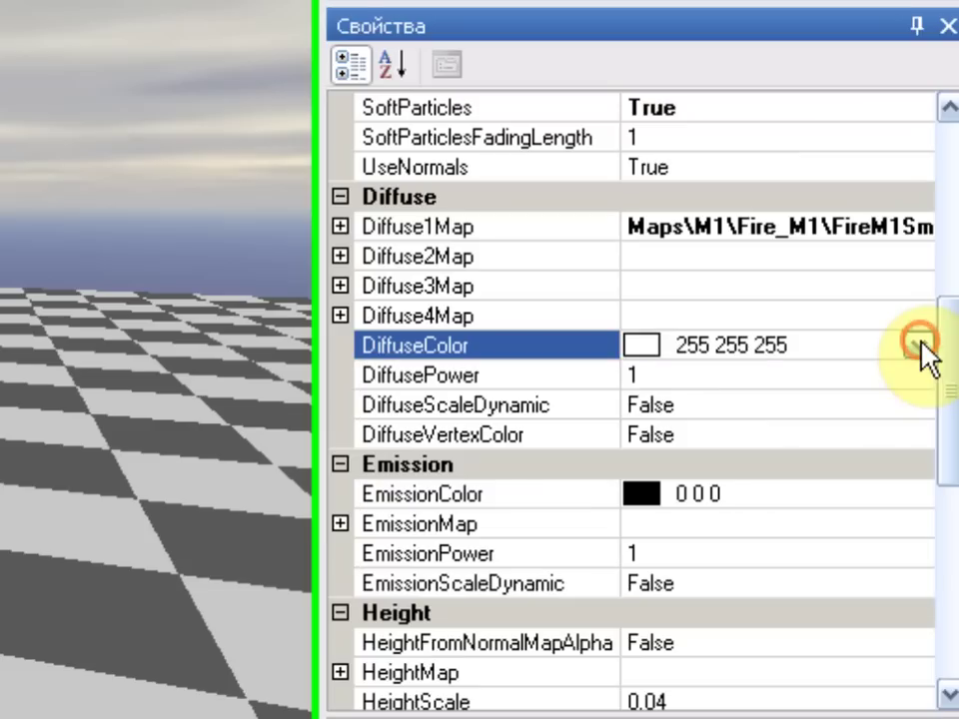
Step: Examine the SmokeExp1 material's DiffusePower, DiffuseScaleDynamic and DiffuseVertexColor properties
click(581, 376)
click(600, 401)
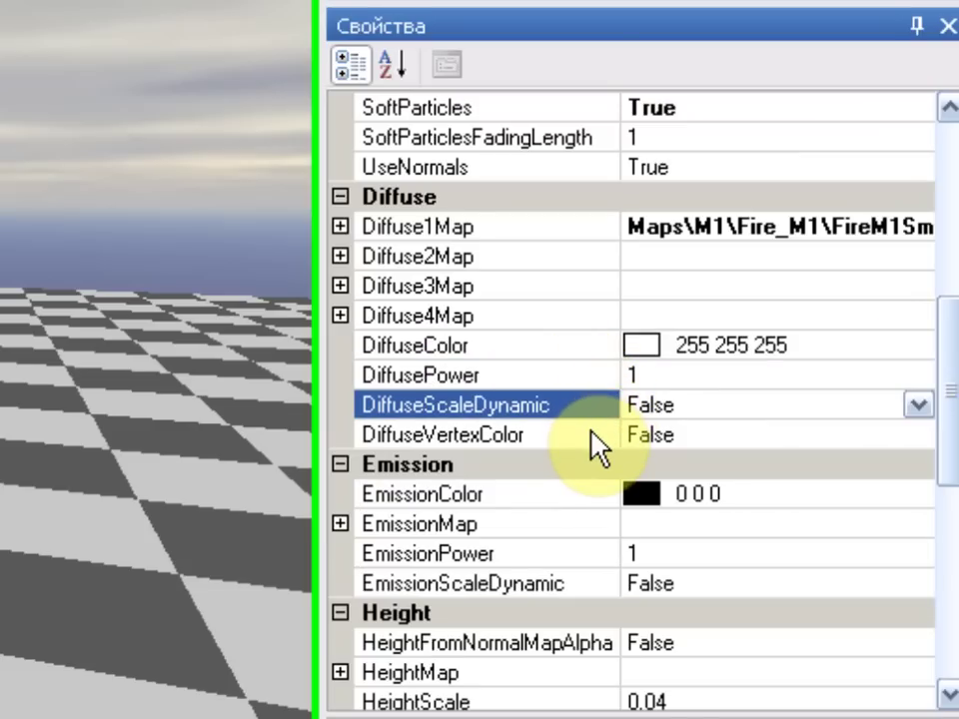
click(598, 444)
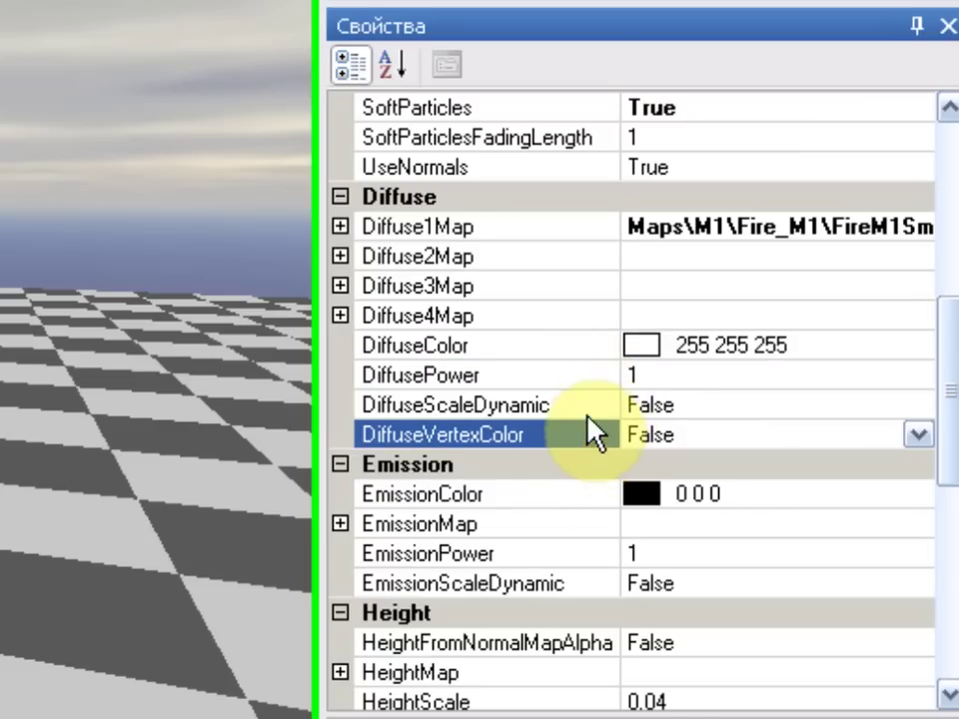
Step: Examine the Clamp, TexCoord and Texture settings of Diffuse1Map, checking the texture's source file in the resource chooser without changing it
click(340, 228)
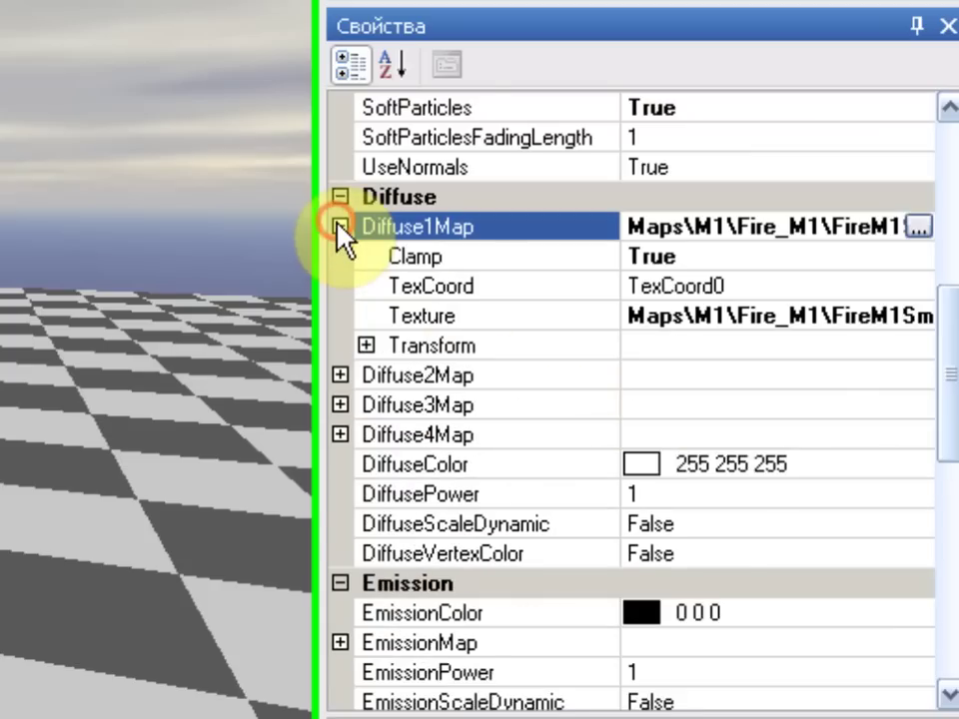
click(585, 256)
click(588, 289)
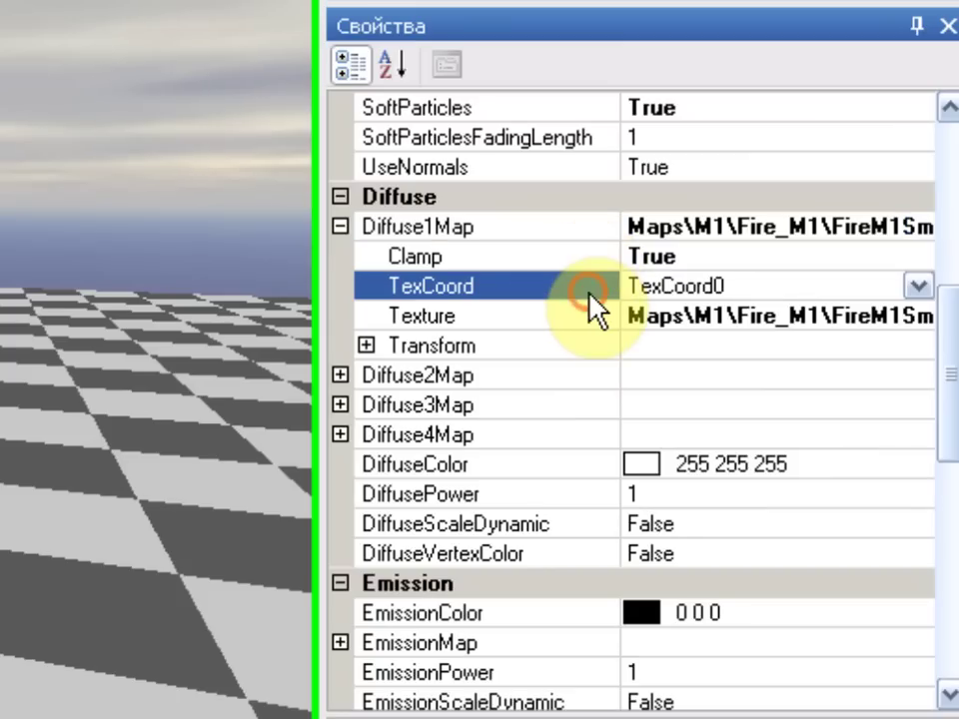
click(584, 318)
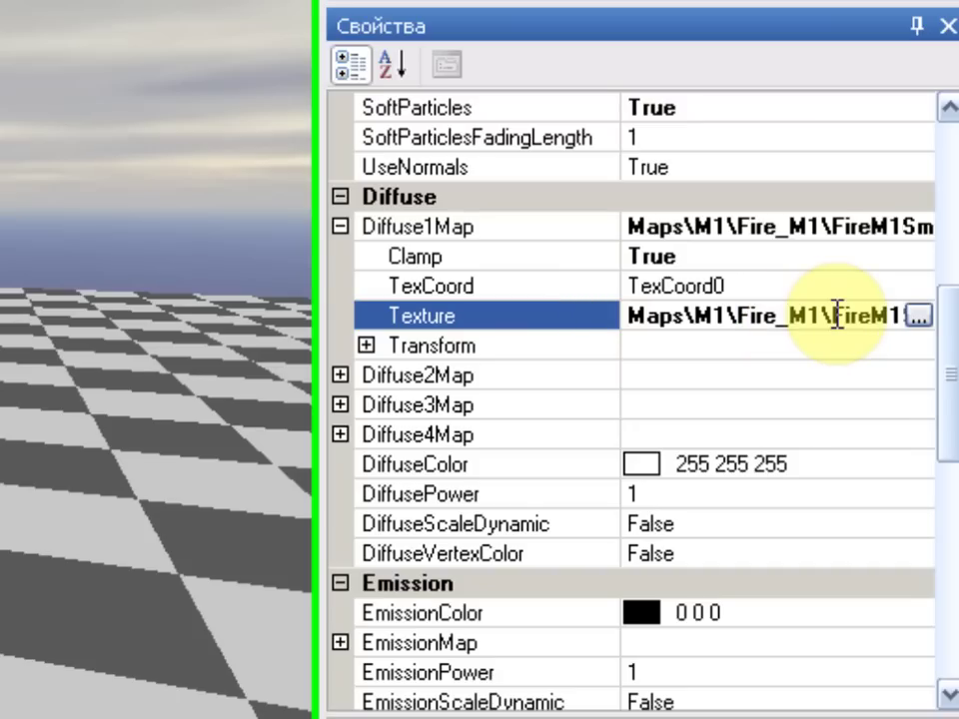
click(919, 318)
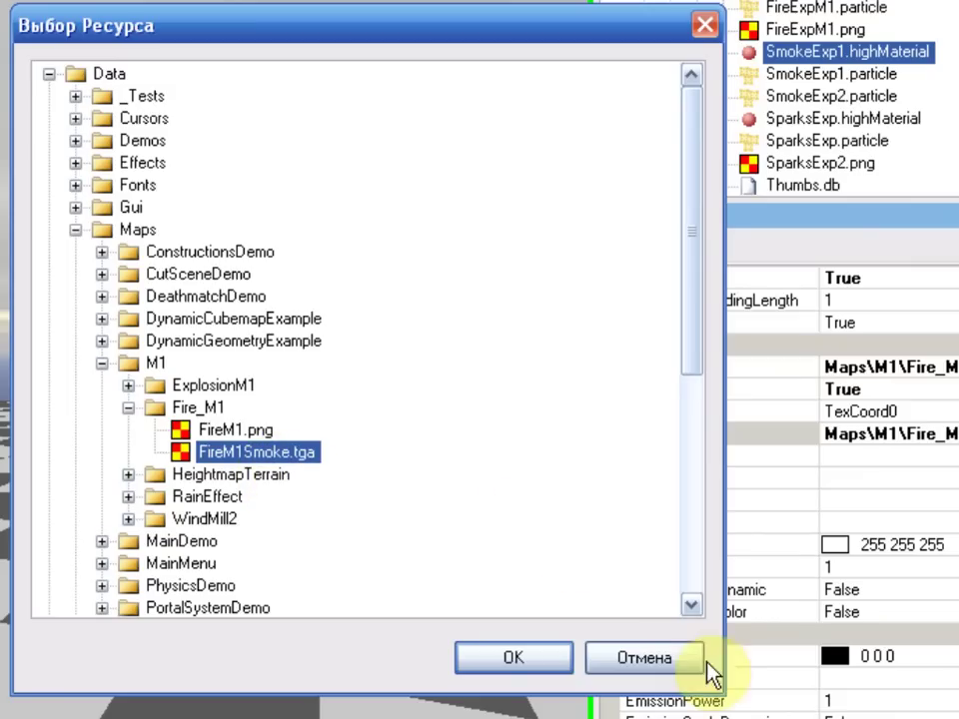
click(664, 674)
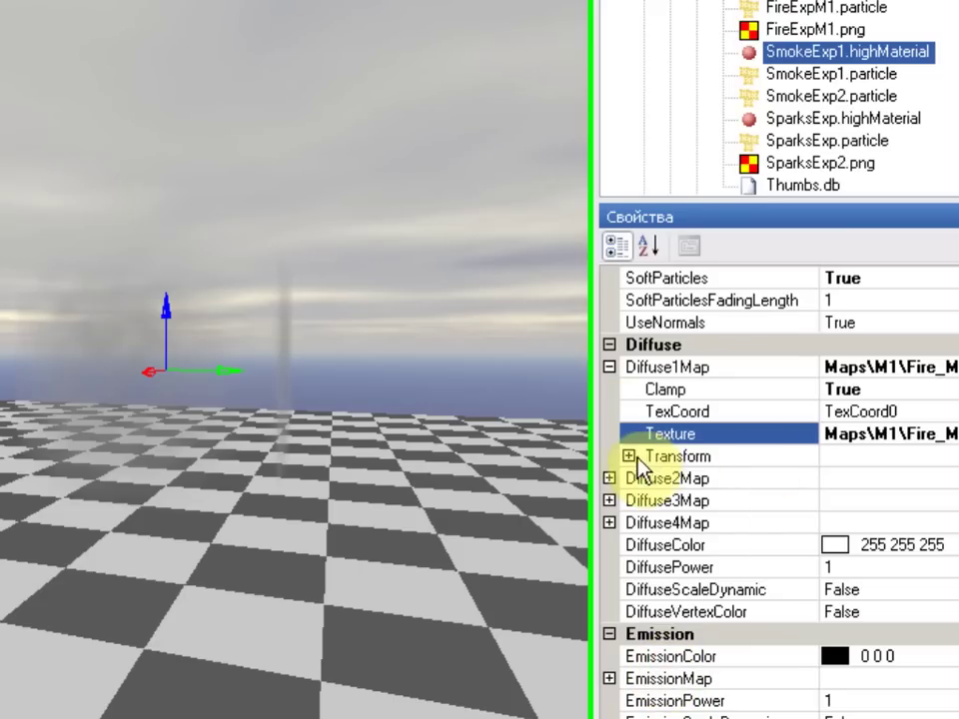
click(611, 368)
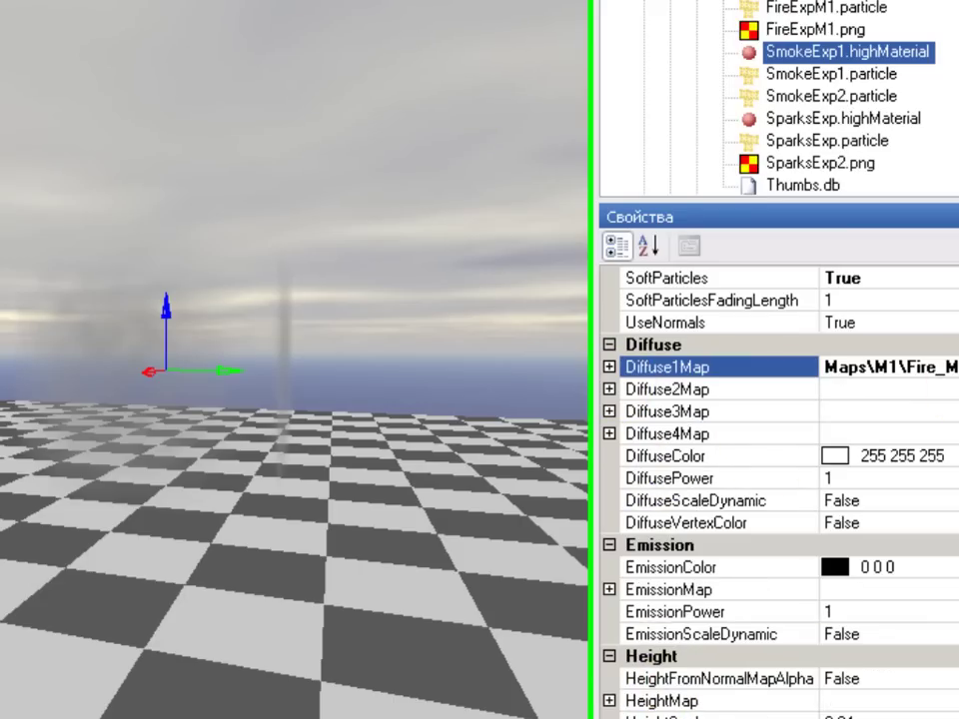
Step: Open SmokeExp1.particle for editing and check the Adjust property of its scaling affector
click(750, 77)
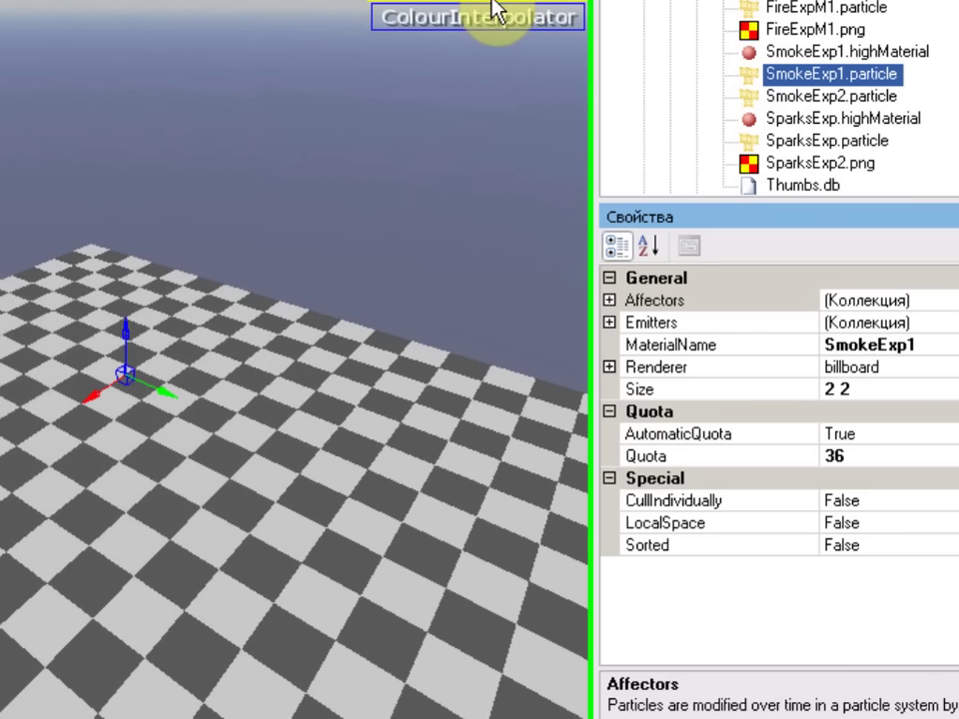
click(490, 16)
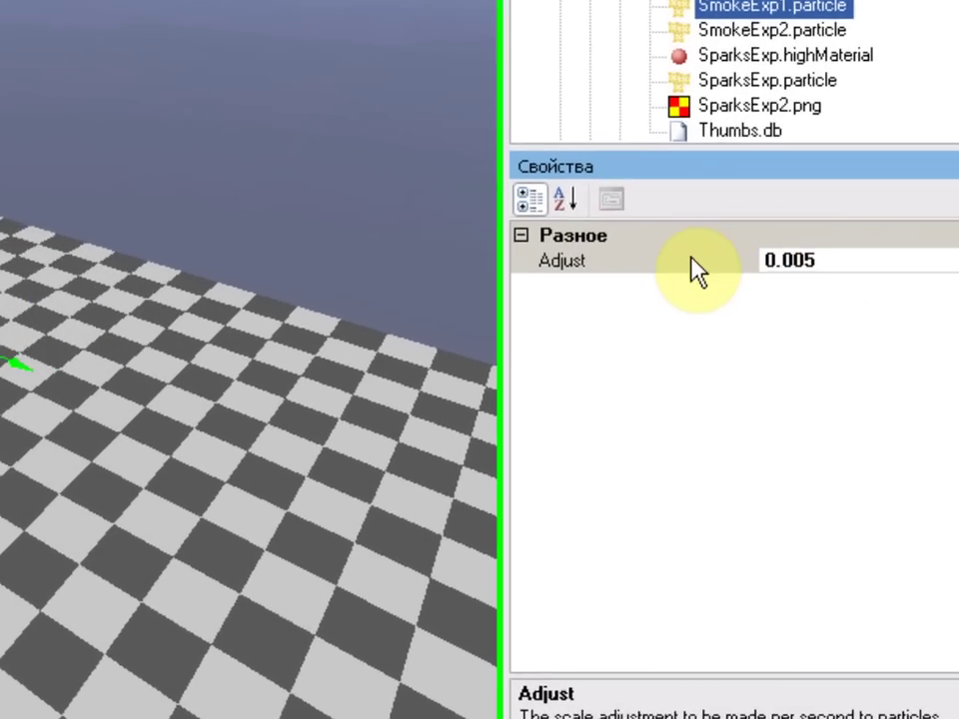
click(690, 258)
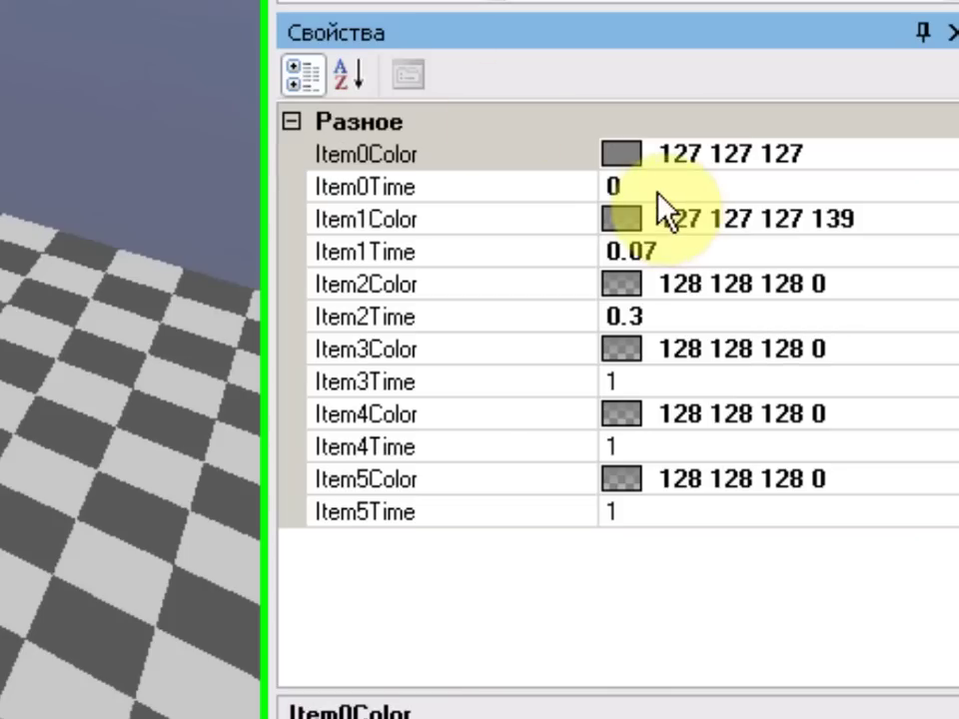
Step: Examine the ColourInterpolator affector's colours and times from Item0 through Item2, including the Item0Color chooser, without changing them
click(552, 152)
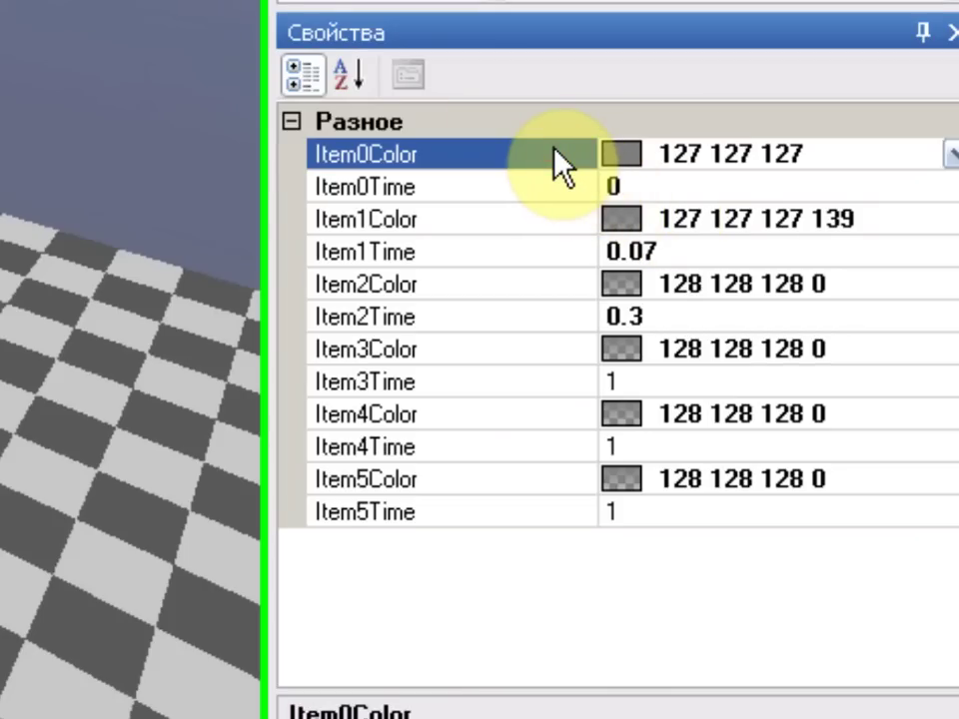
click(951, 155)
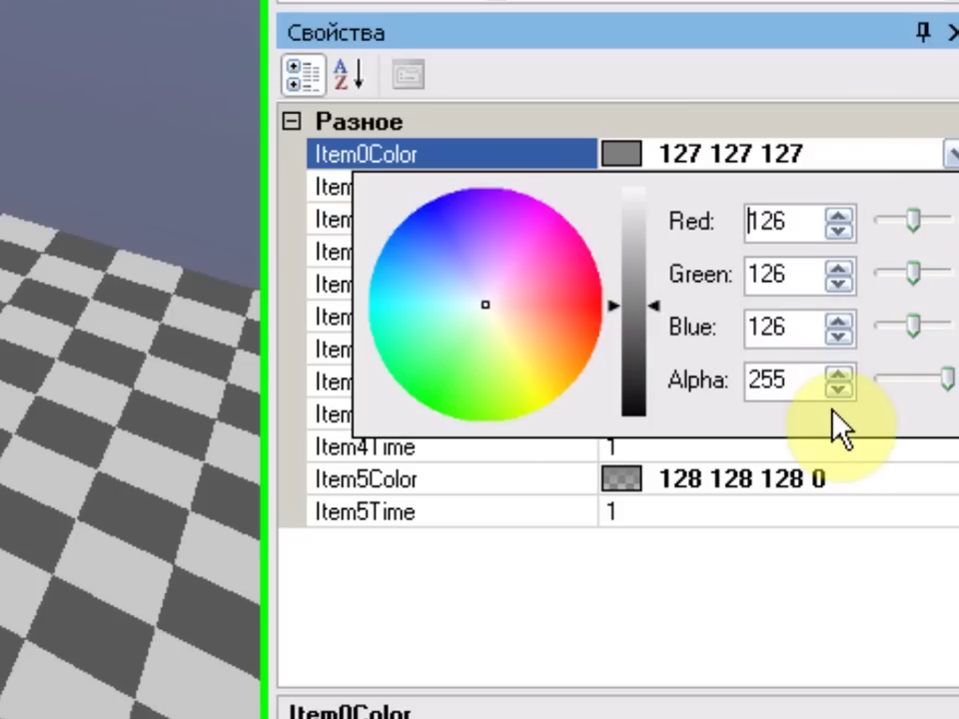
click(677, 95)
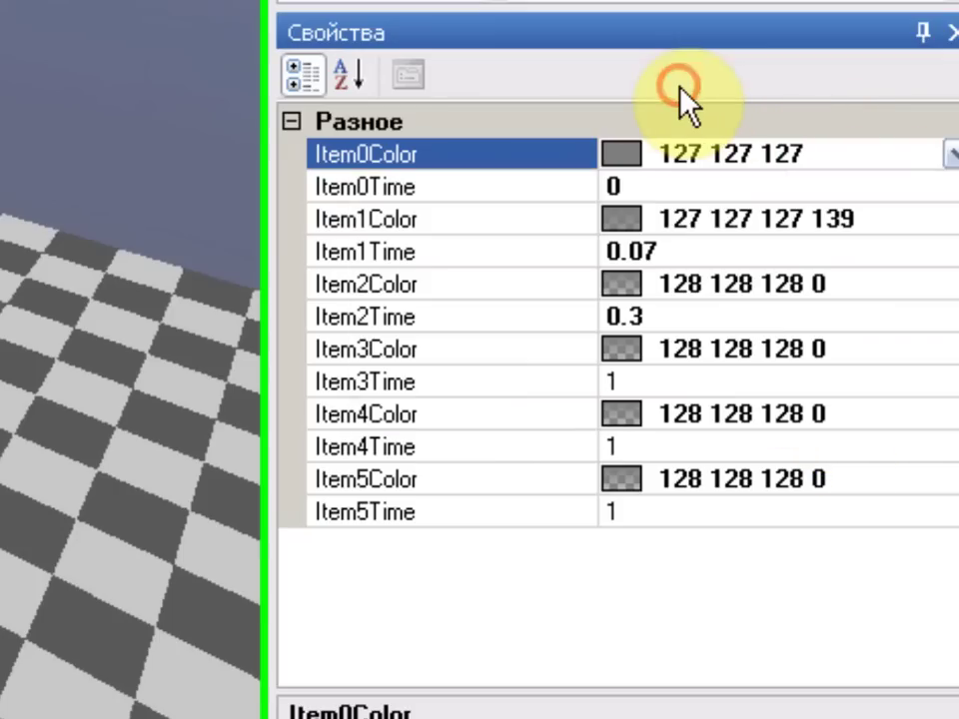
click(566, 191)
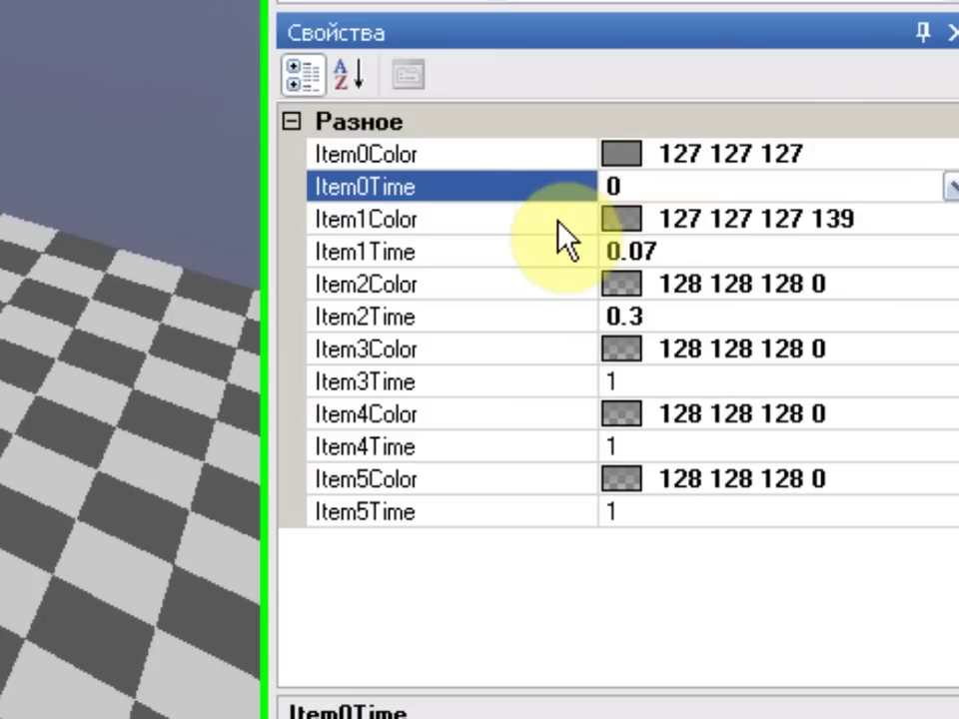
click(560, 222)
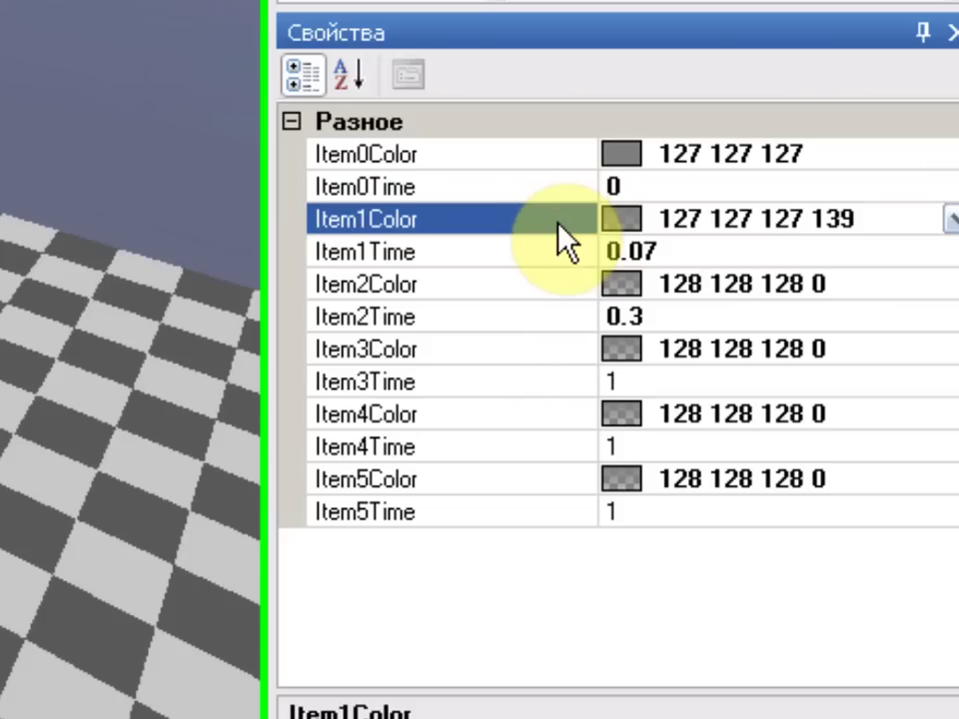
click(554, 252)
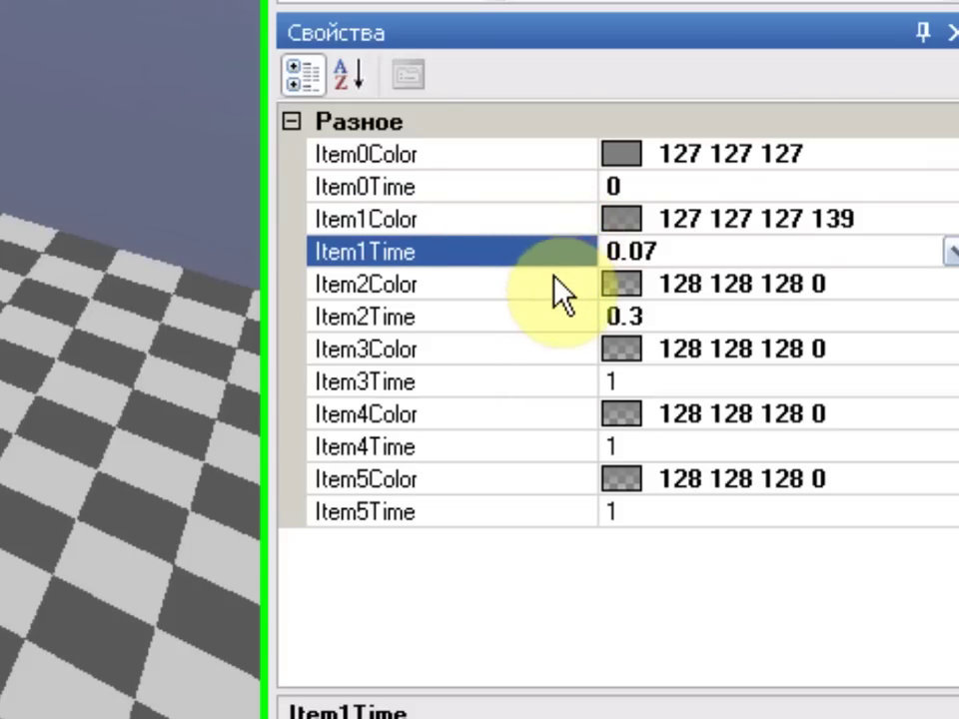
click(554, 282)
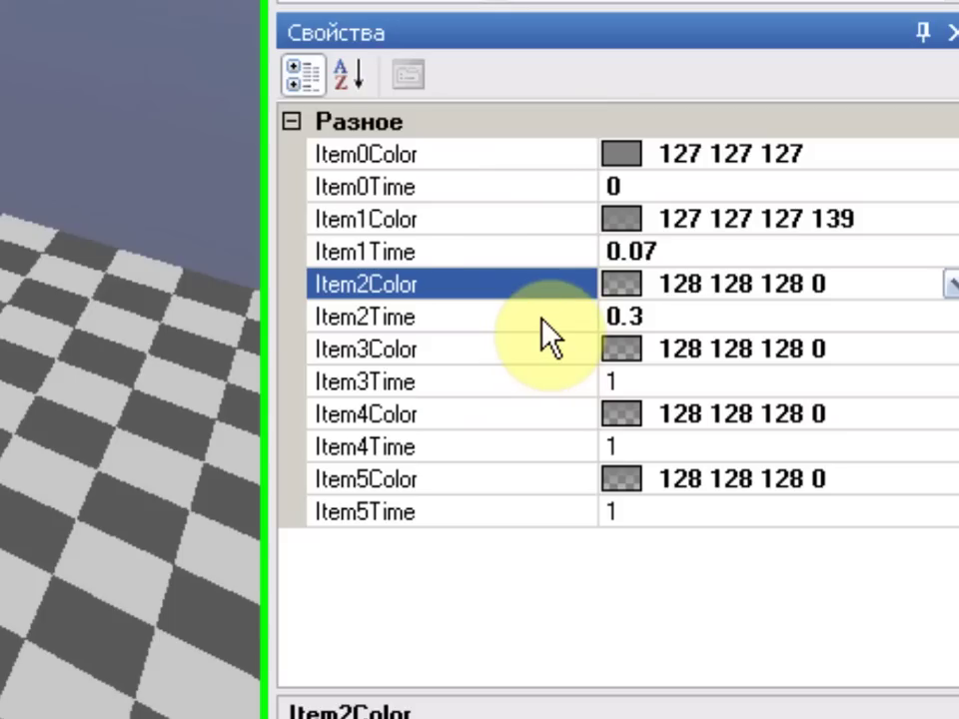
click(547, 318)
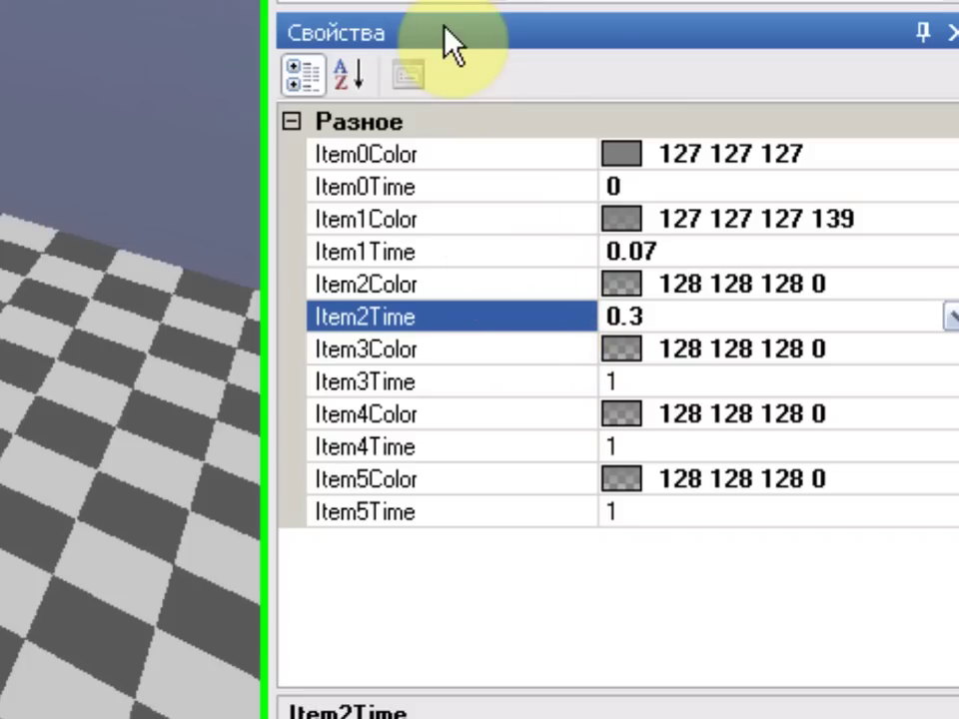
Step: Open the SmokeExp1 particle's Emitters collection and examine the Point emitter's Angle, Color and Direction
click(52, 8)
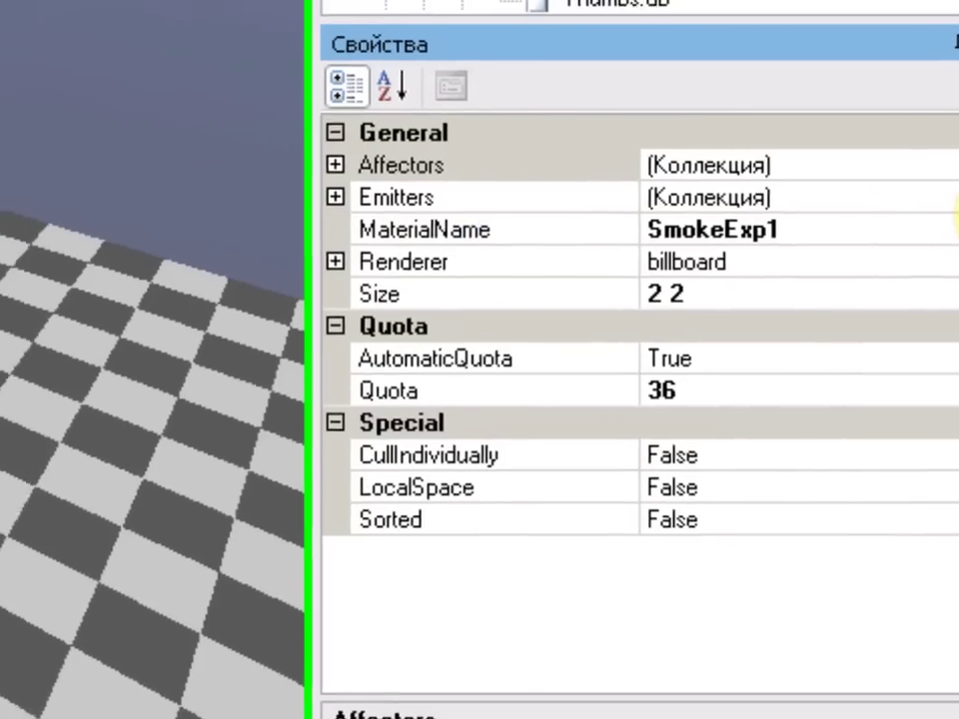
click(948, 187)
click(953, 187)
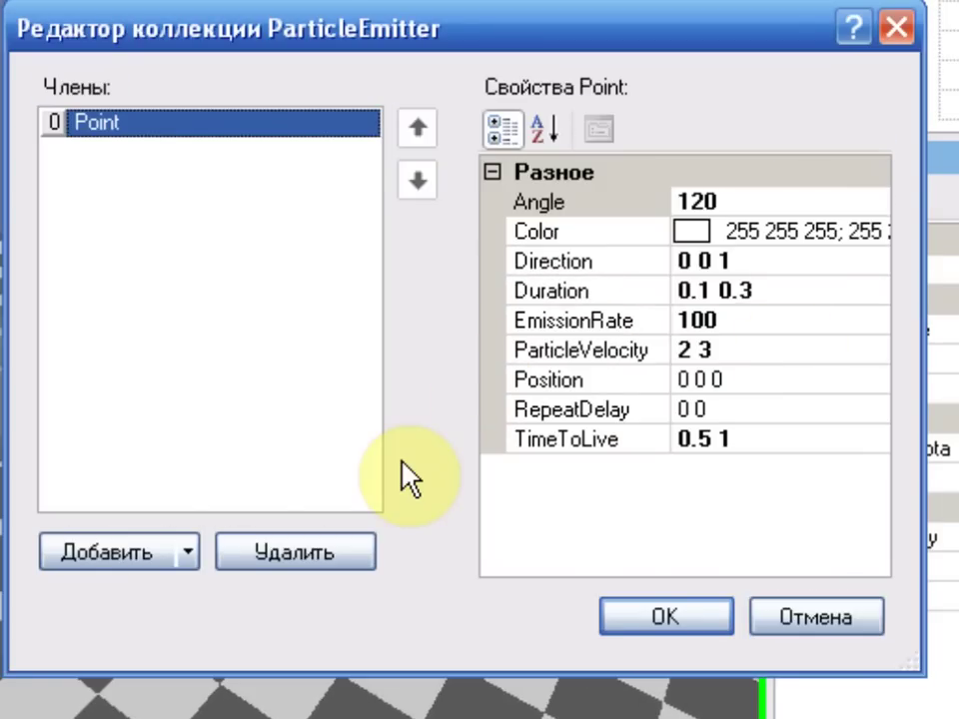
click(621, 204)
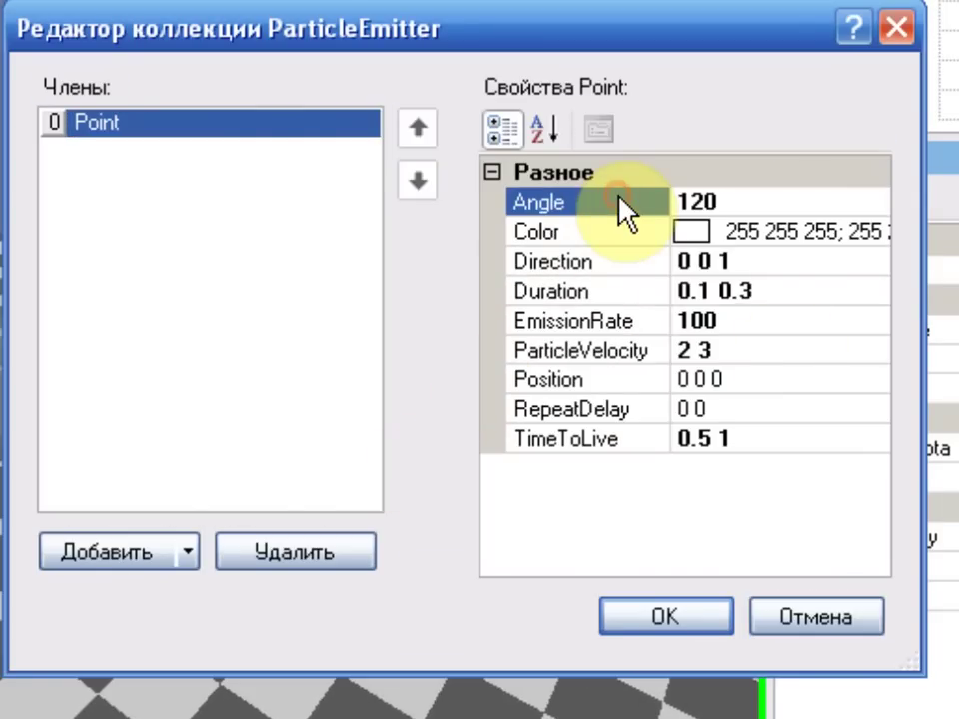
click(631, 236)
click(875, 236)
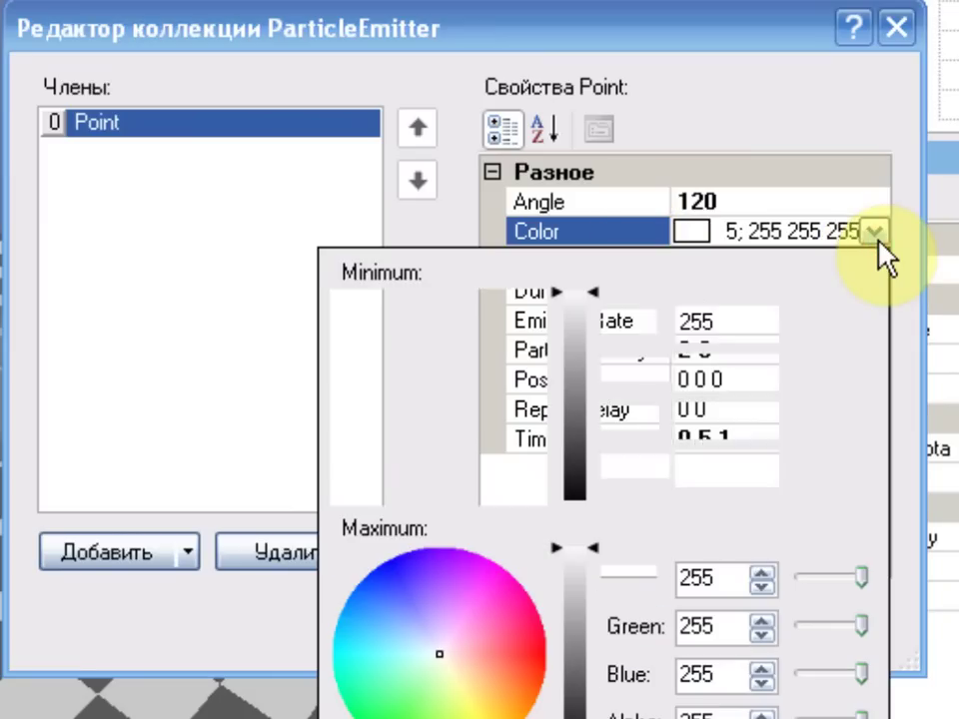
click(830, 146)
click(645, 258)
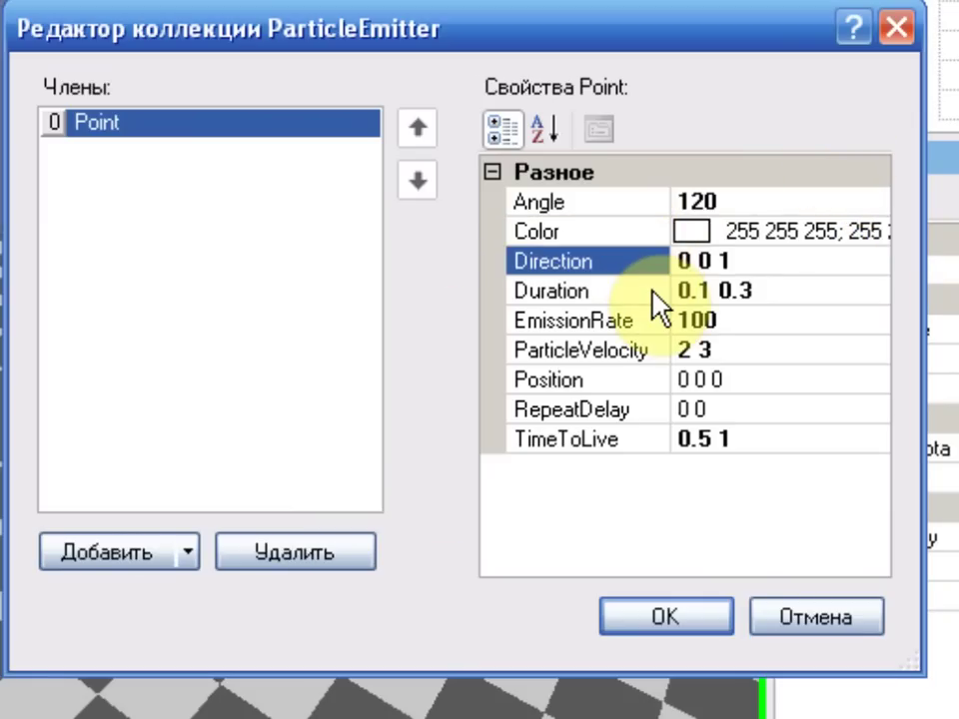
Step: Examine the Point emitter's properties from Duration through TimeToLive and close the emitter collection without changes
click(651, 290)
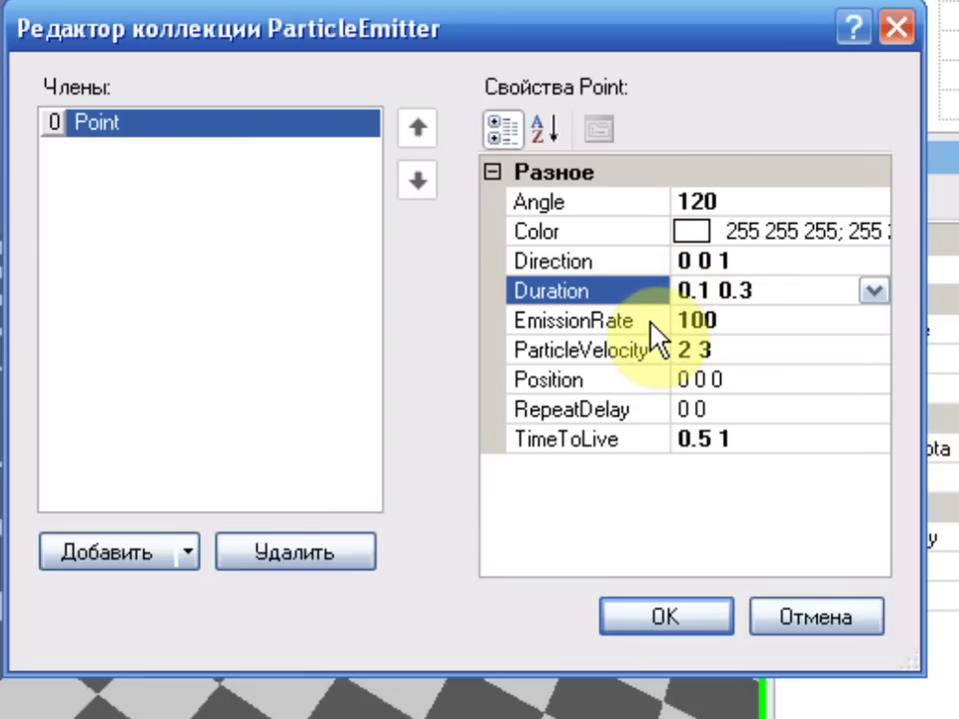
click(651, 324)
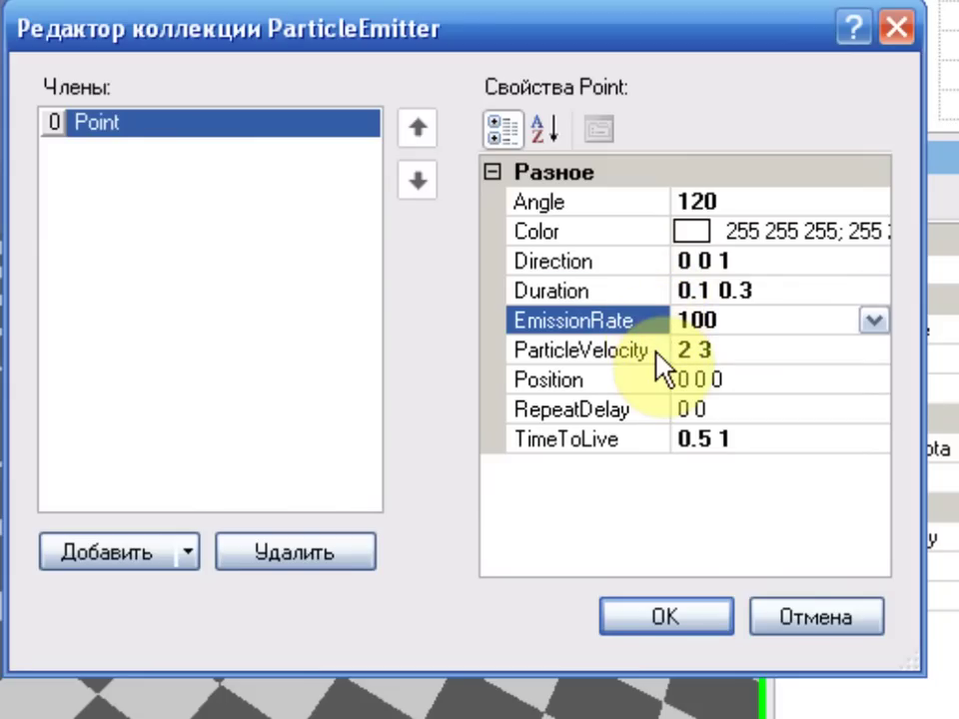
click(655, 350)
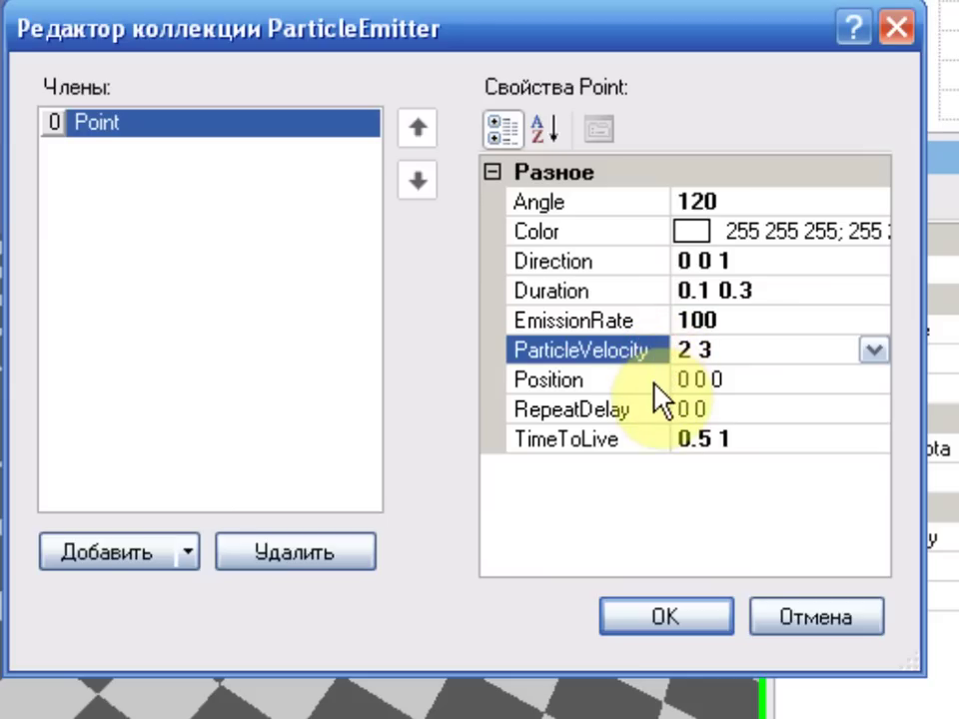
click(654, 380)
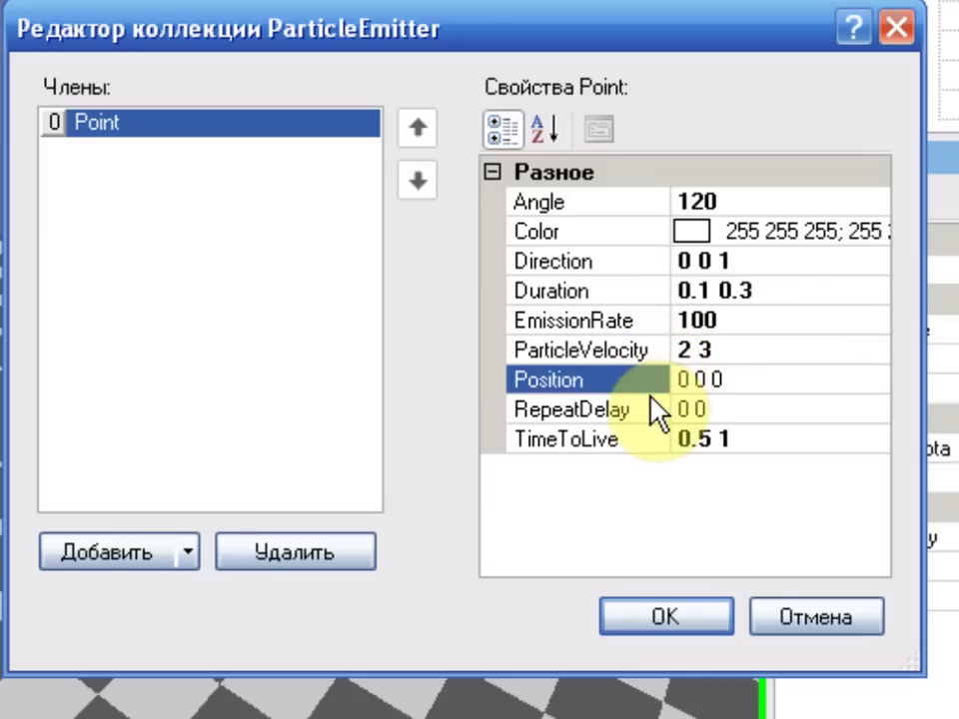
click(654, 411)
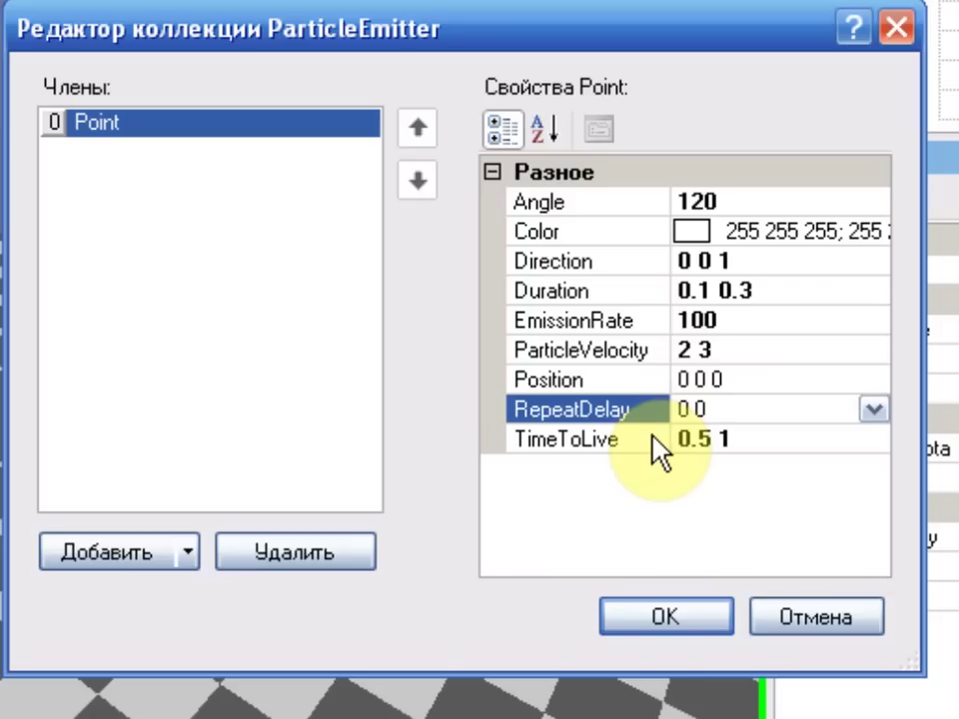
click(654, 439)
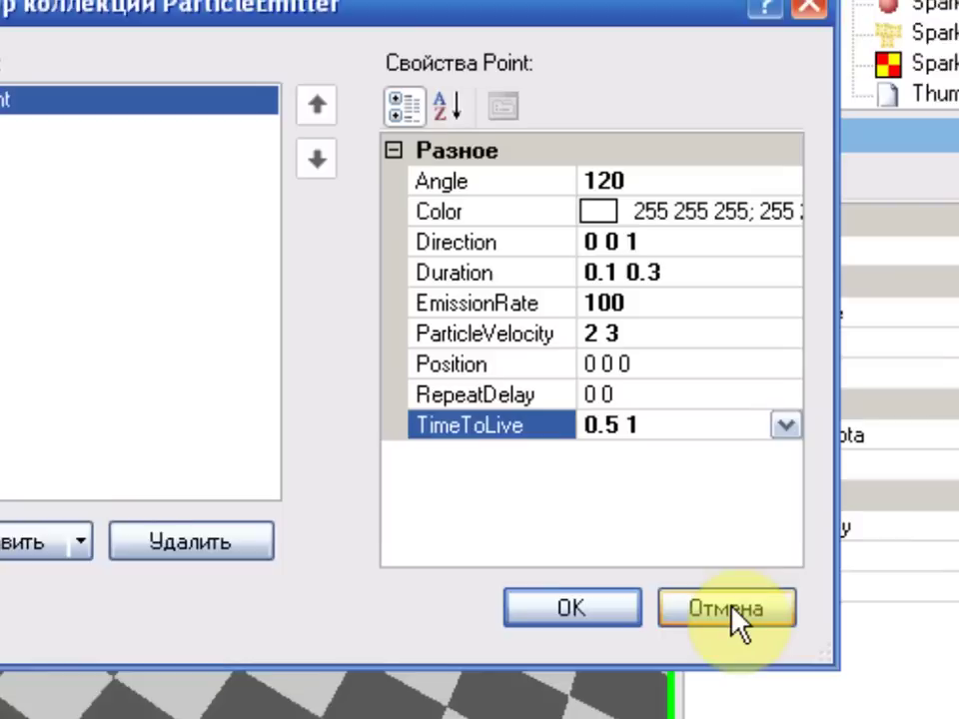
click(821, 627)
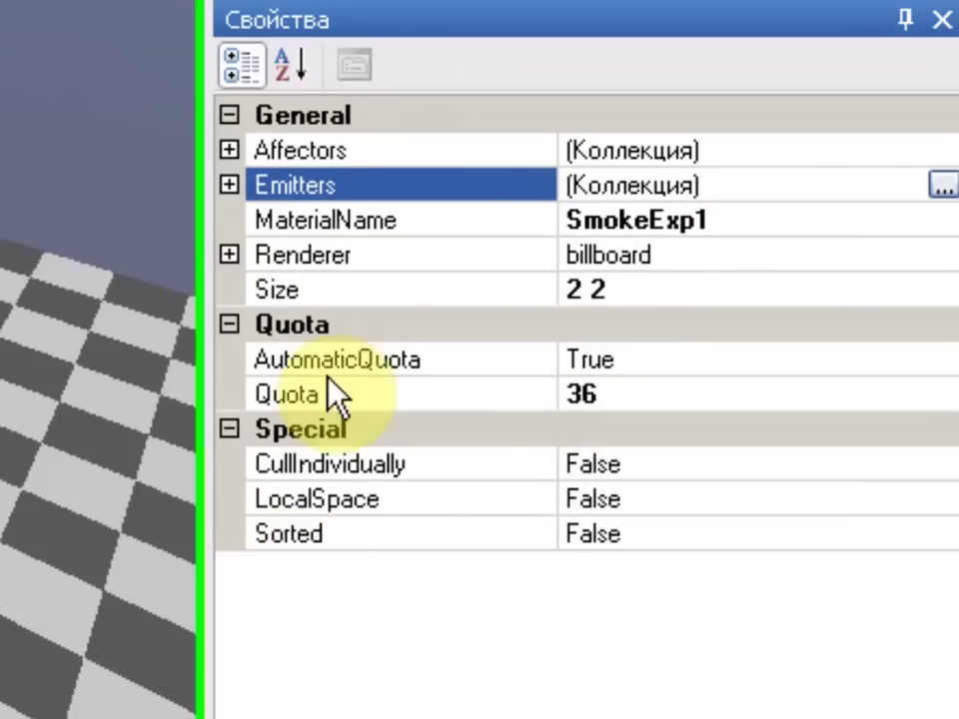
Step: Examine the SmokeExp1 particle's MaterialName and the billboard Renderer's settings from AccurateFacing through PointRendering
click(435, 217)
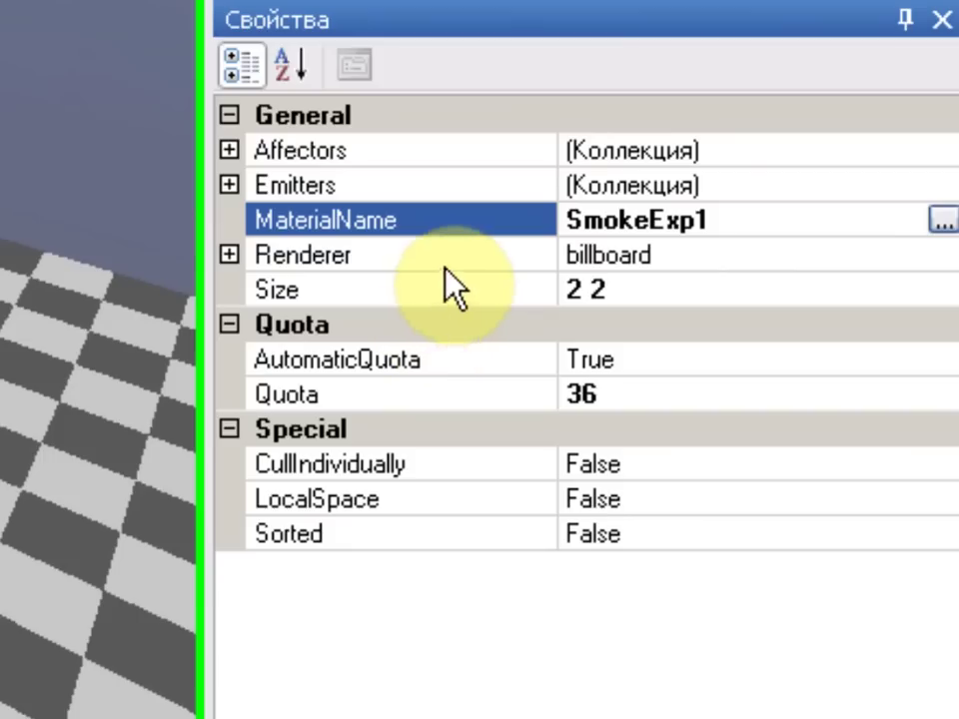
click(229, 256)
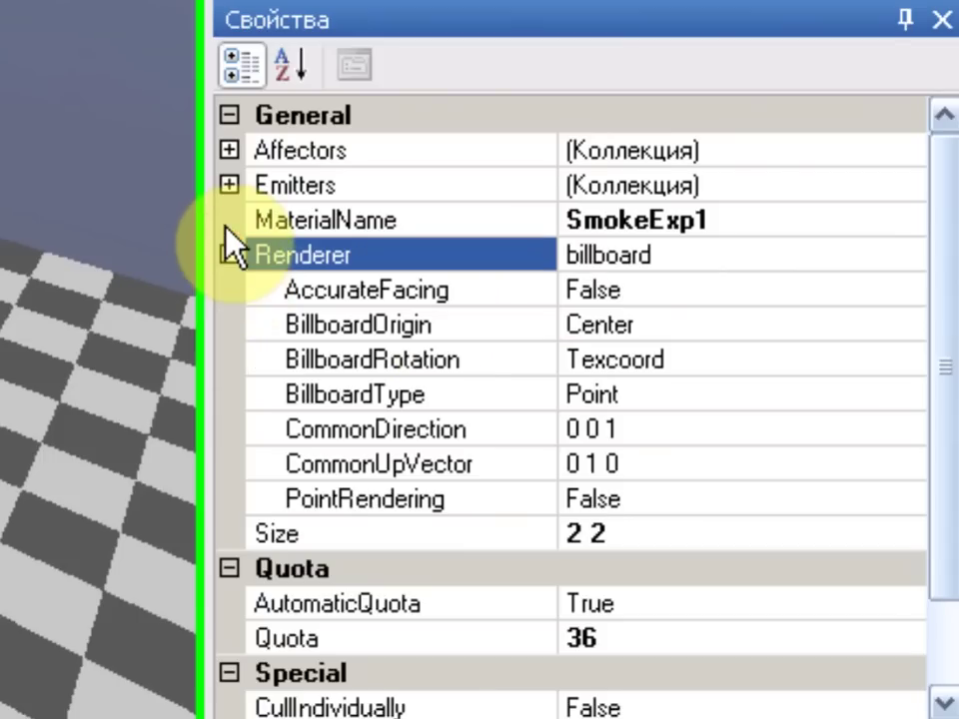
click(534, 292)
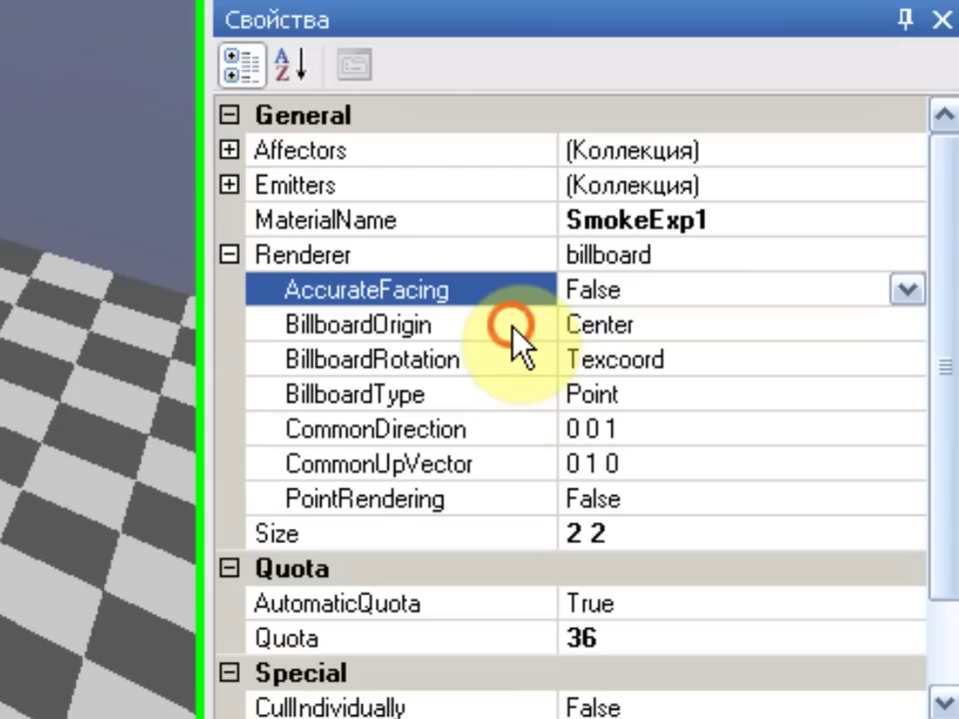
click(511, 324)
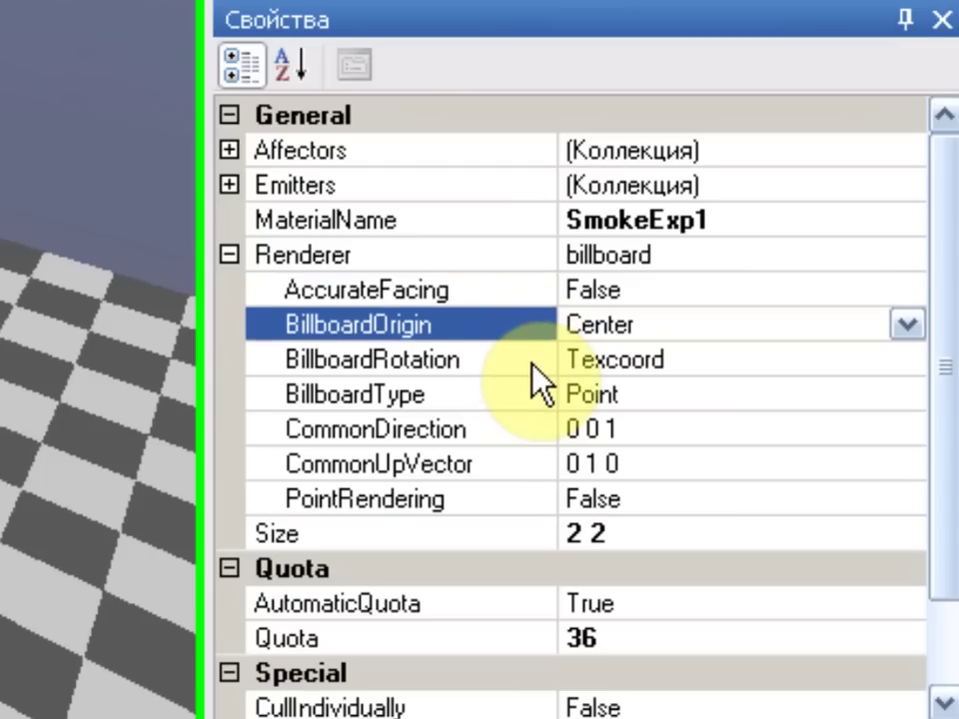
click(532, 363)
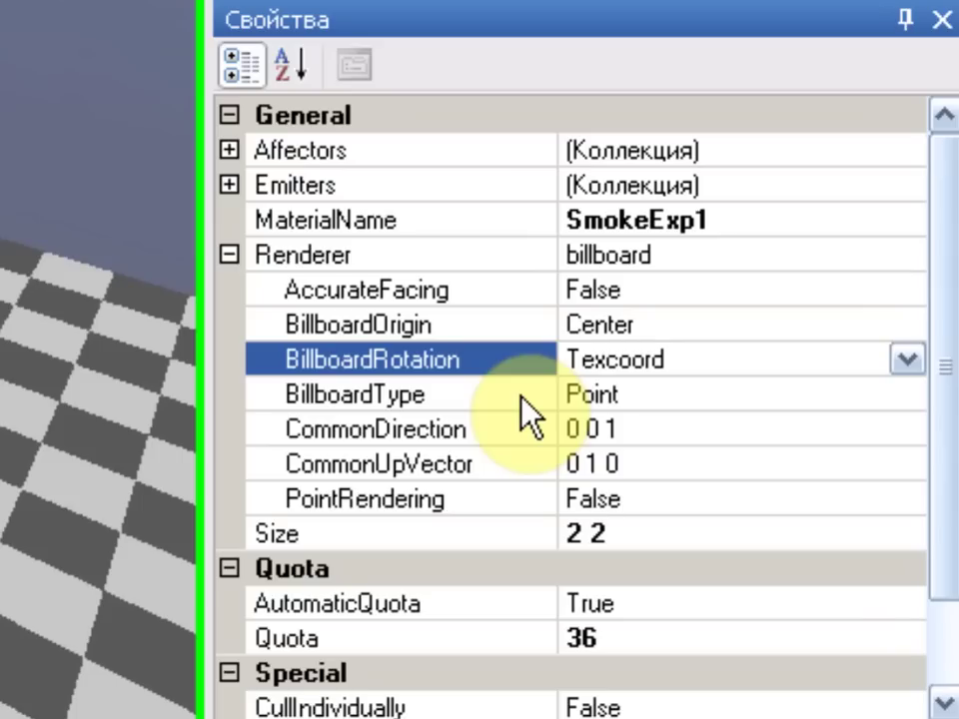
click(530, 412)
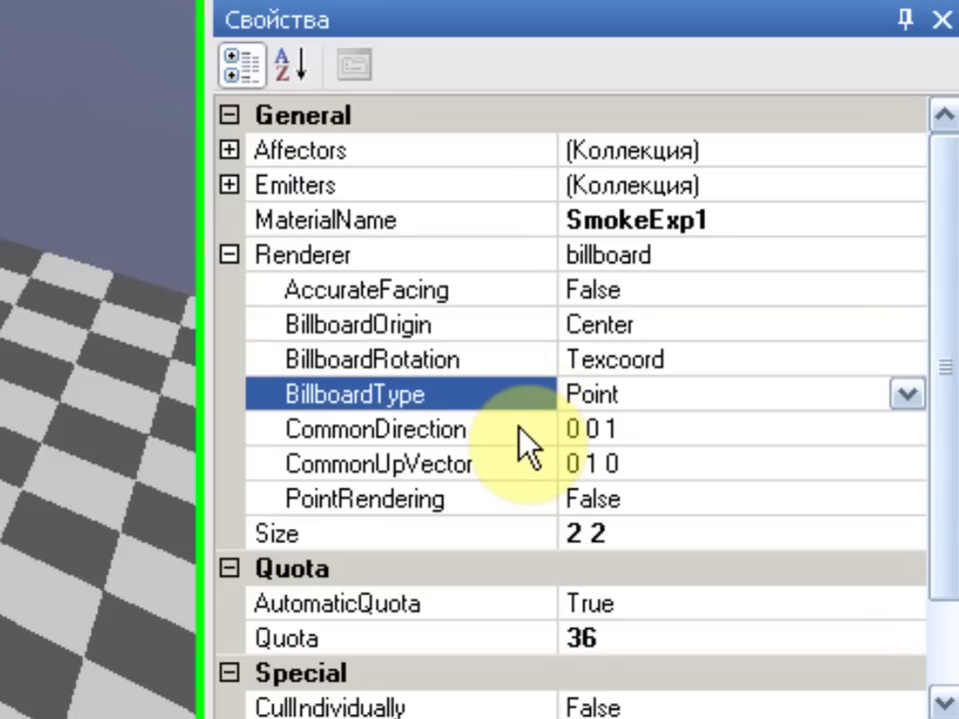
click(518, 429)
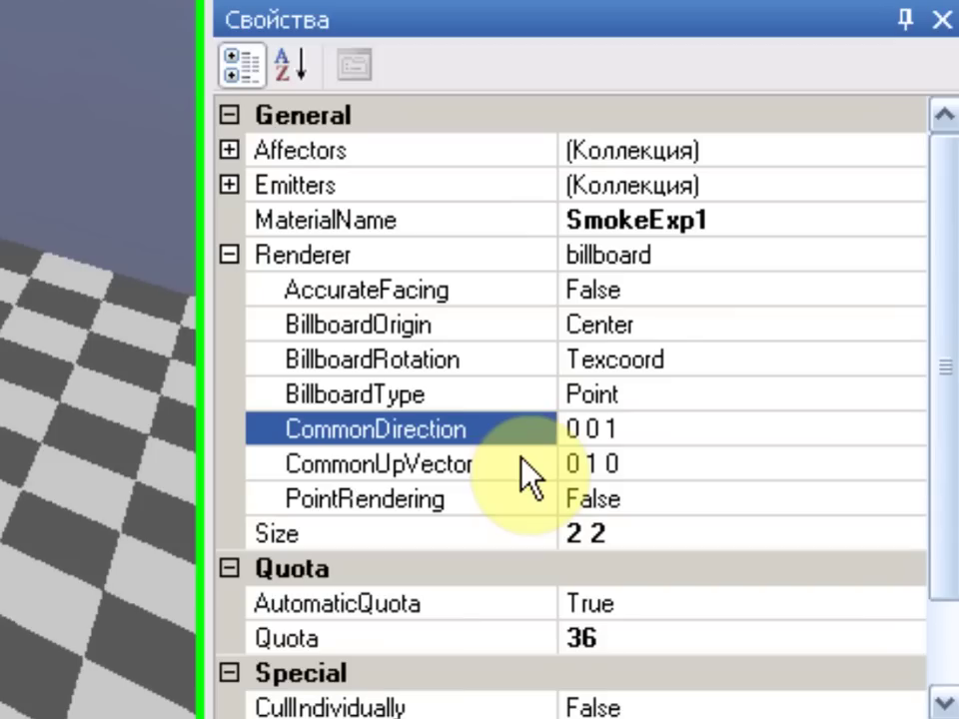
click(520, 464)
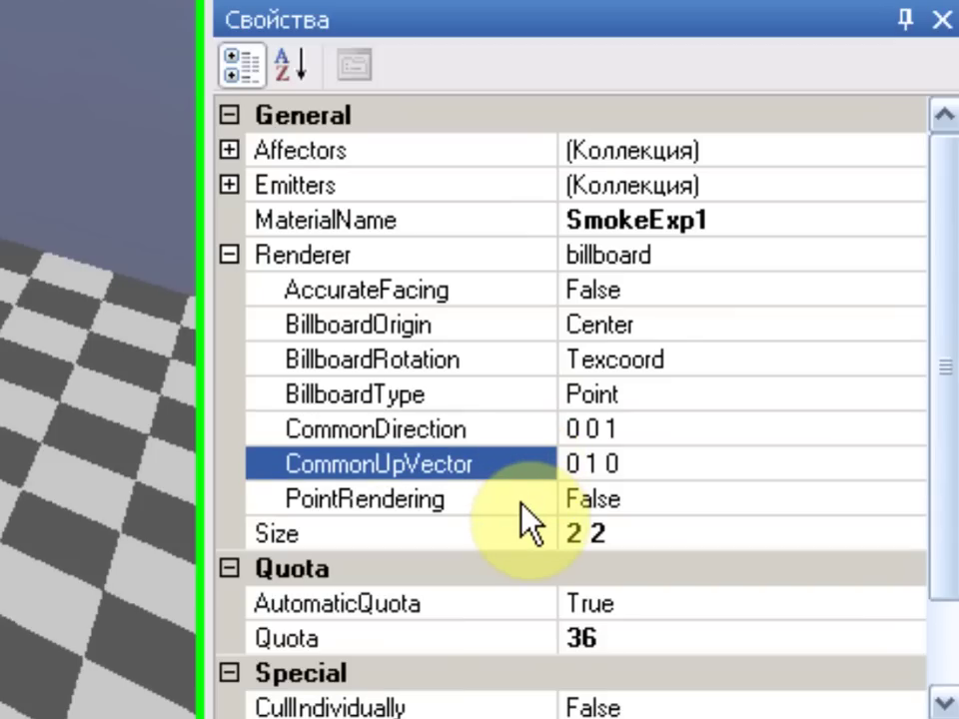
click(520, 502)
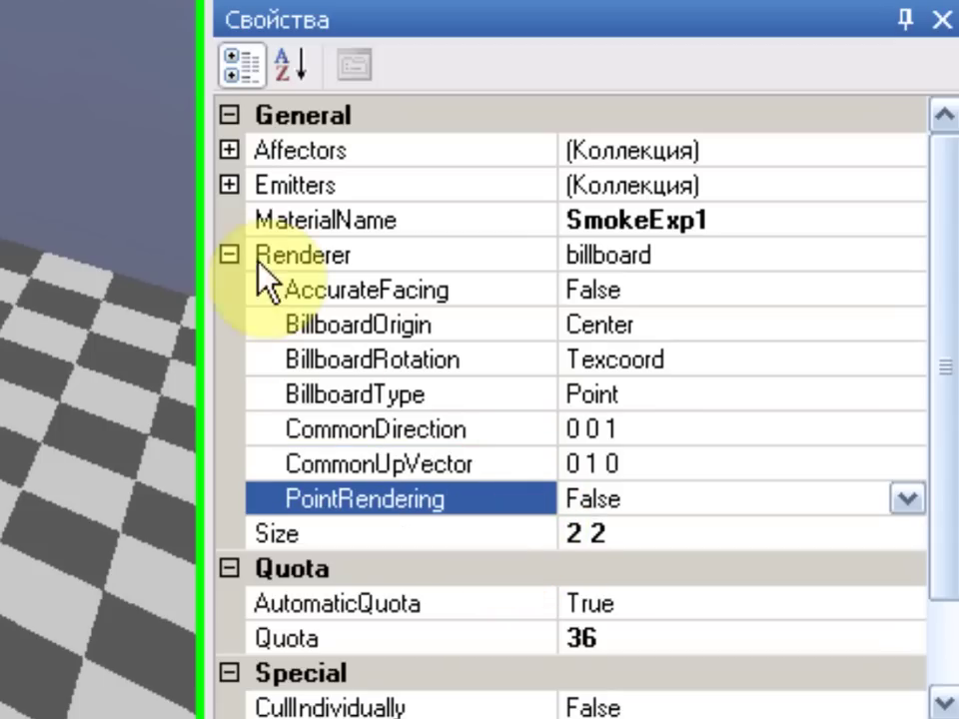
click(229, 255)
Step: Check the SmokeExp1 particle's Size, AutomaticQuota and Quota properties
click(358, 288)
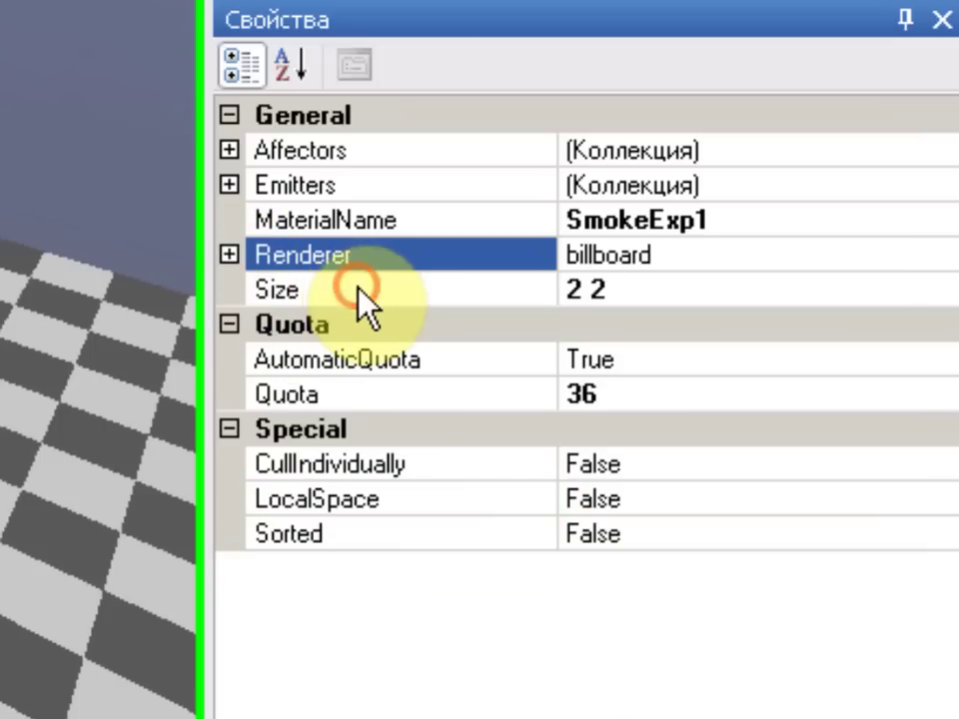
click(509, 363)
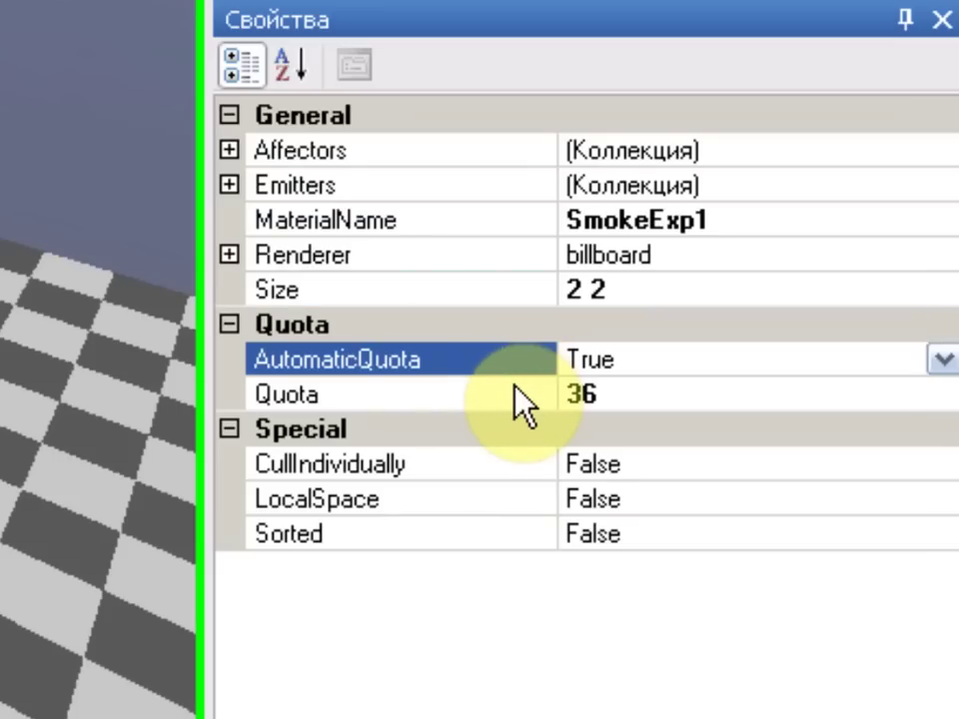
click(514, 394)
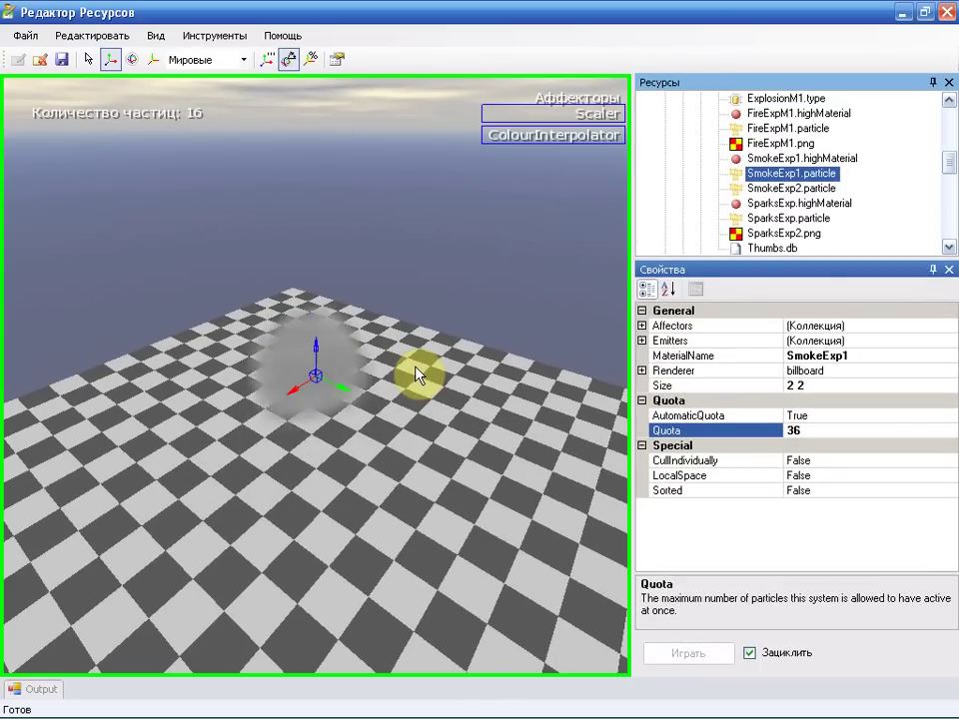
Step: Open SmokeExp2.particle for editing and check the Adjust property of its Scaler affector
click(740, 189)
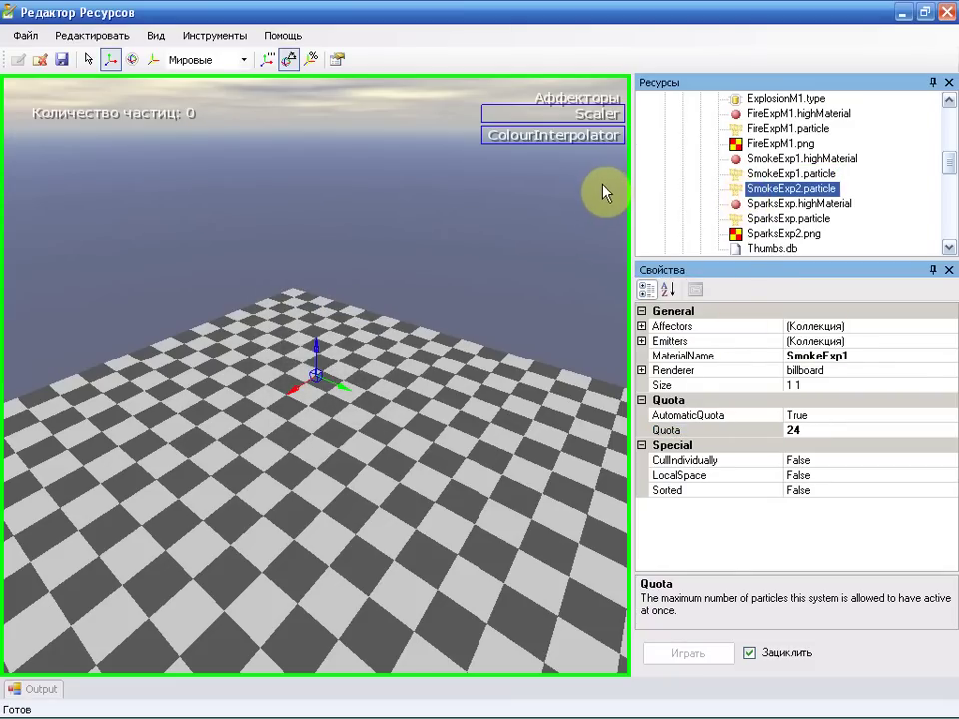
click(553, 117)
click(722, 329)
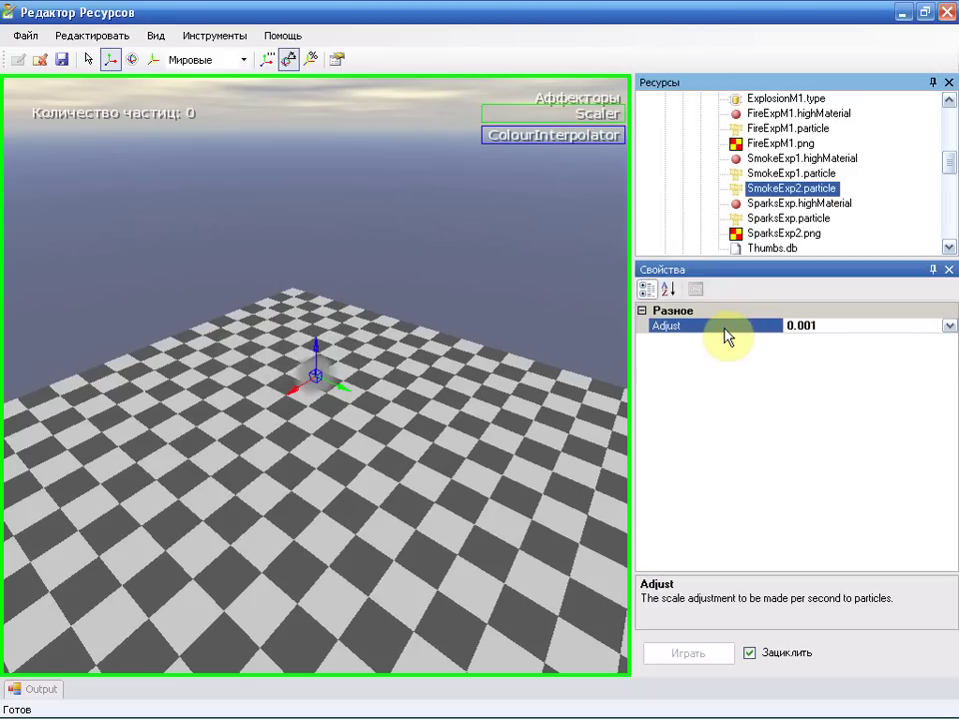
Step: Examine the colours and times from Item0 through Item2 of SmokeExp2's ColourInterpolator affector, then deselect the affector
click(588, 149)
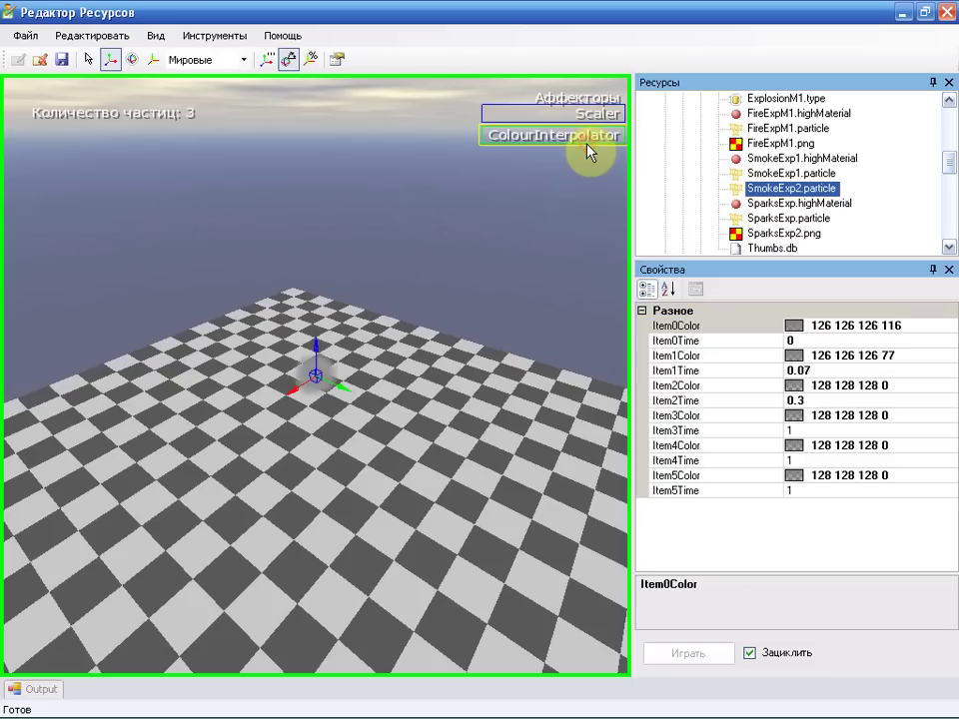
click(740, 327)
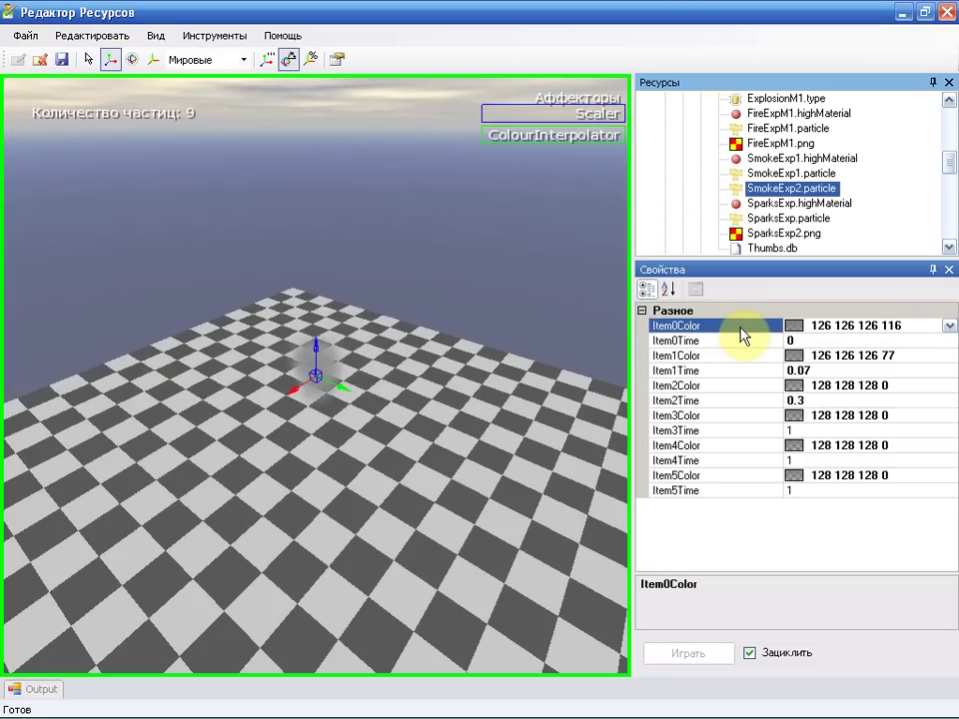
click(744, 342)
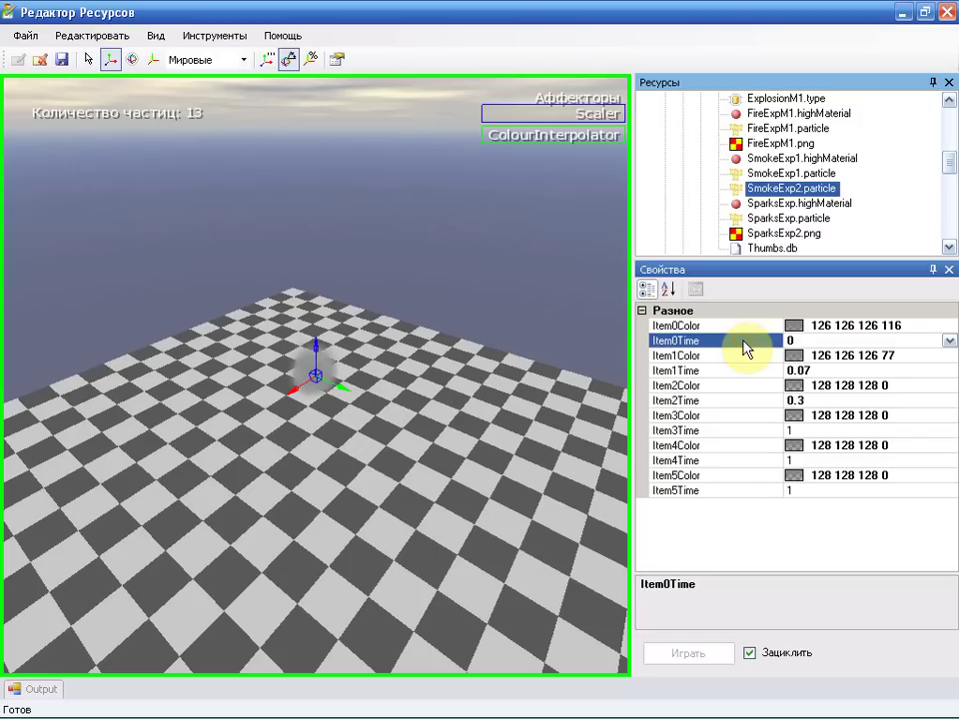
click(744, 358)
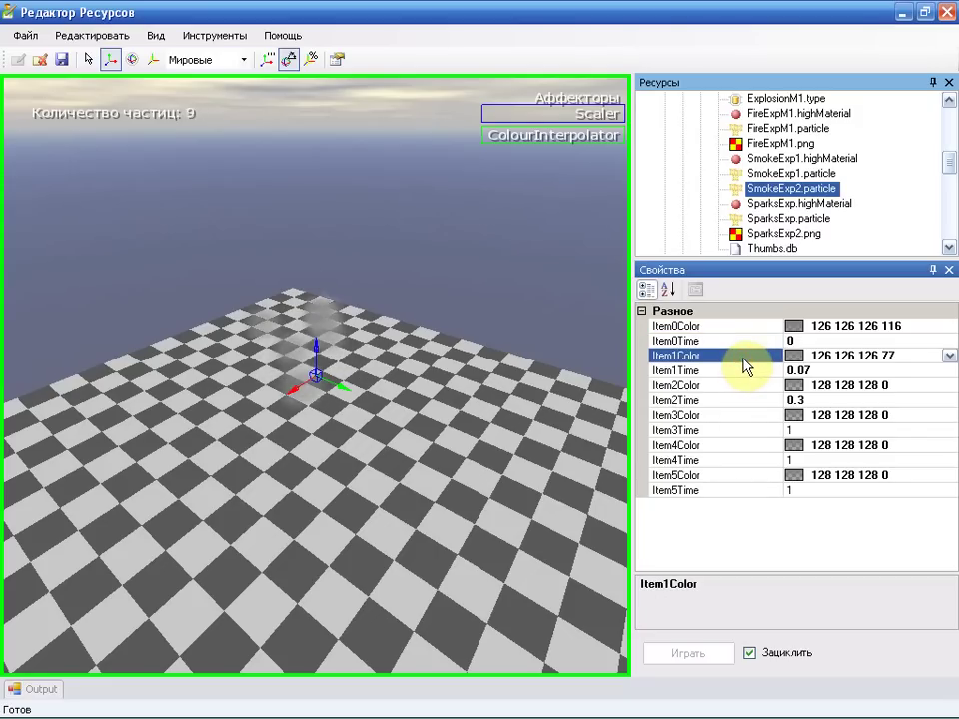
click(745, 373)
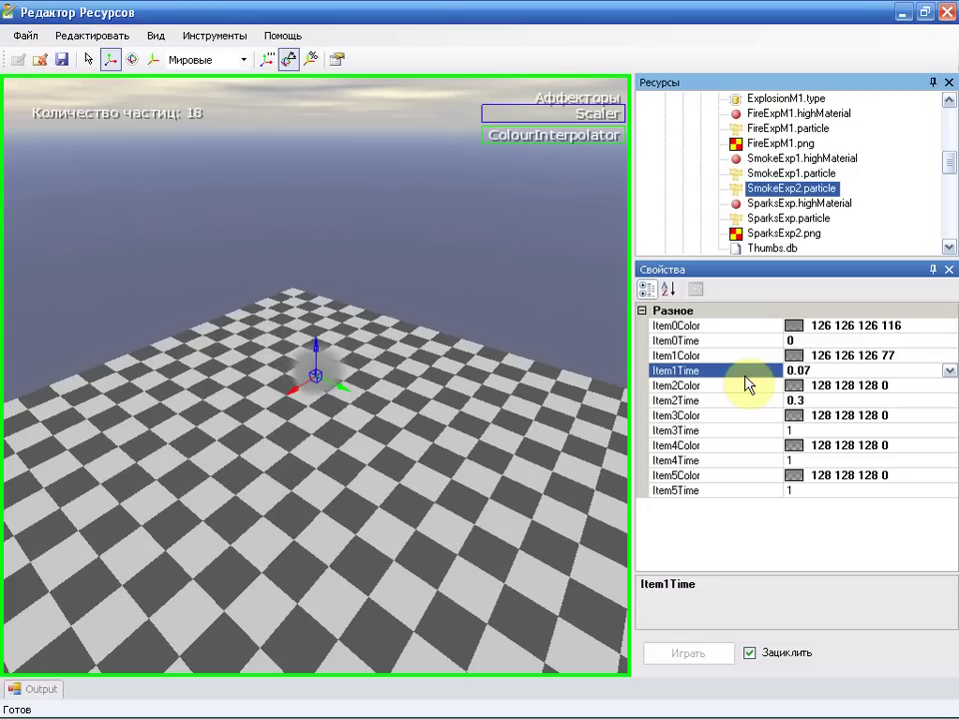
click(746, 389)
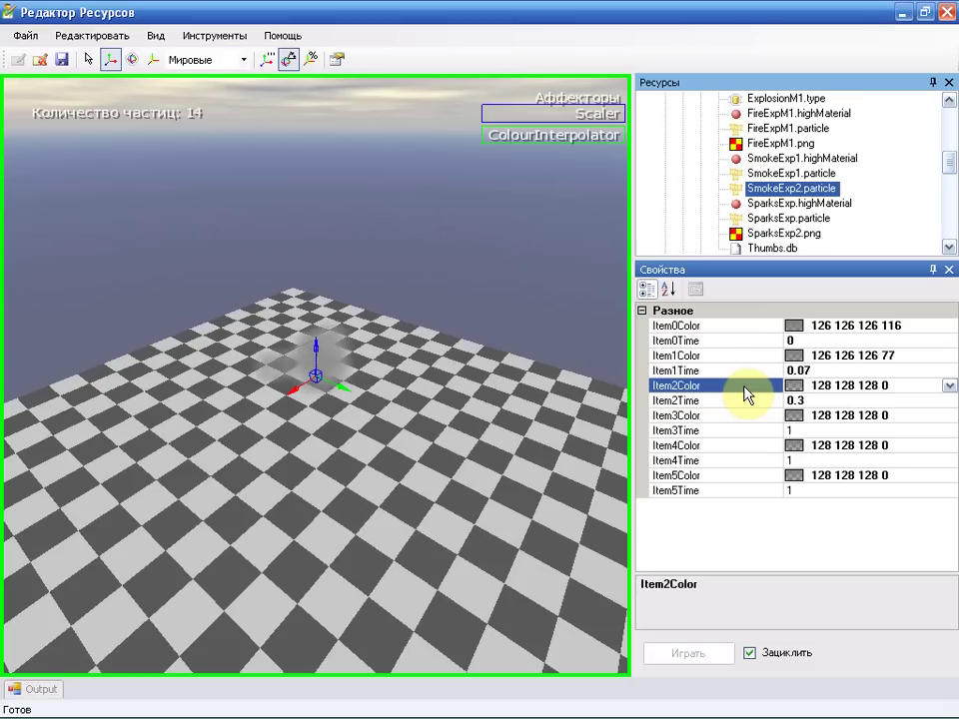
click(749, 400)
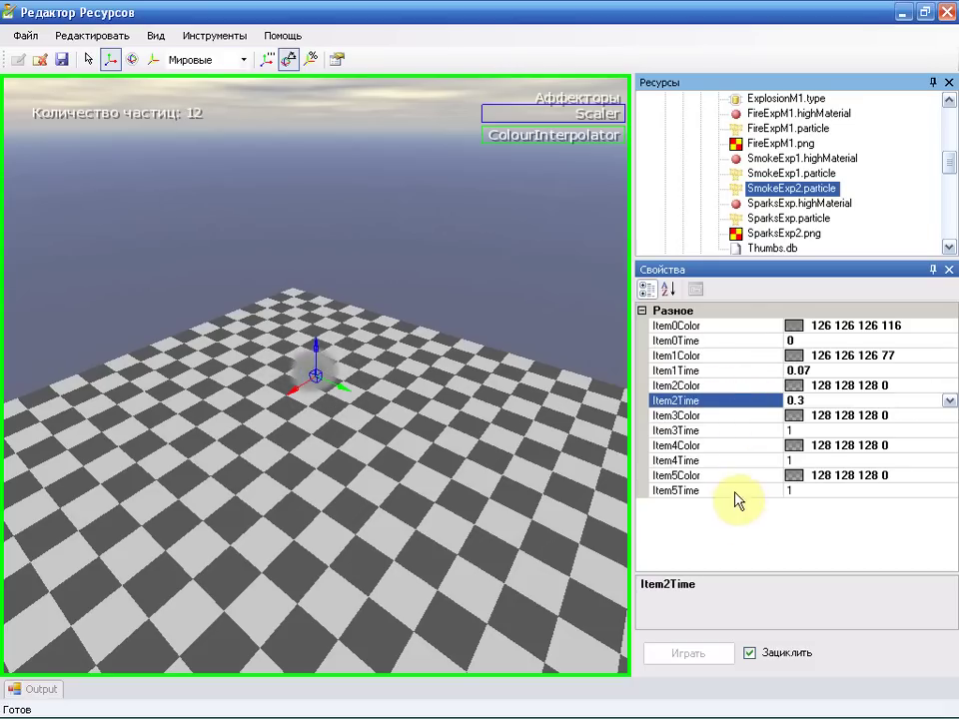
click(520, 284)
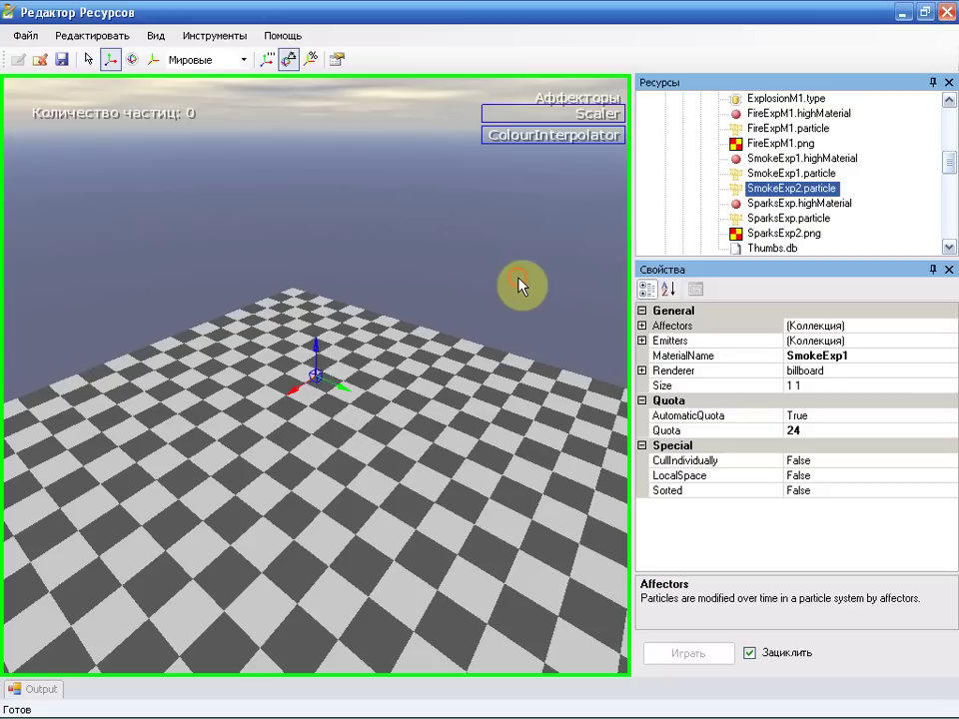
Step: Open the SmokeExp2 particle's Emitters collection and examine the Point emitter's Angle, minimum and maximum Color, and Direction
click(954, 344)
click(950, 342)
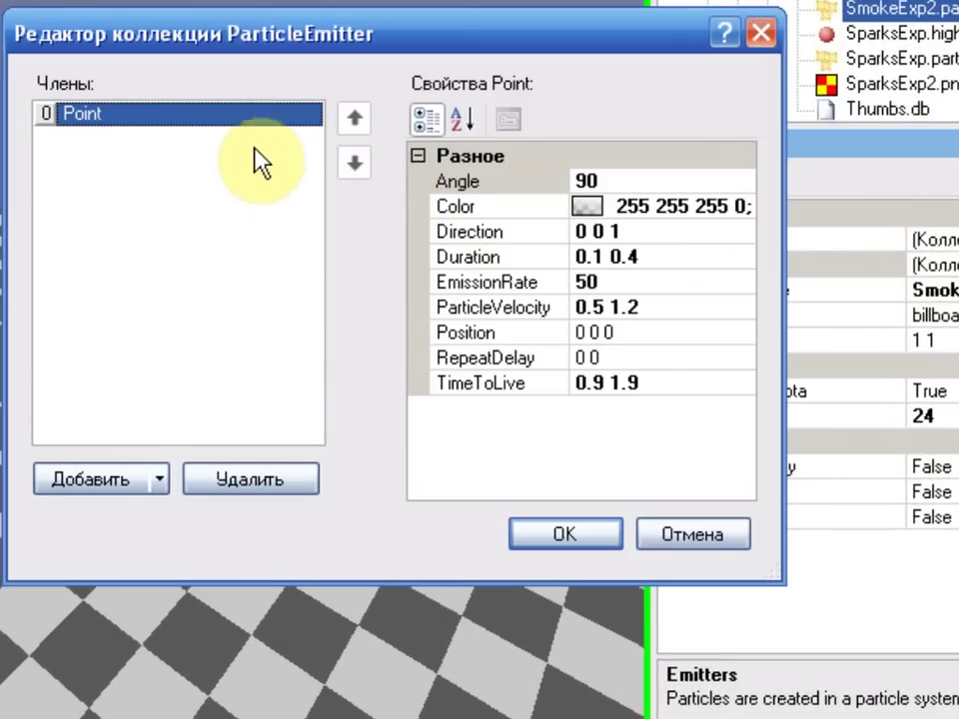
click(514, 183)
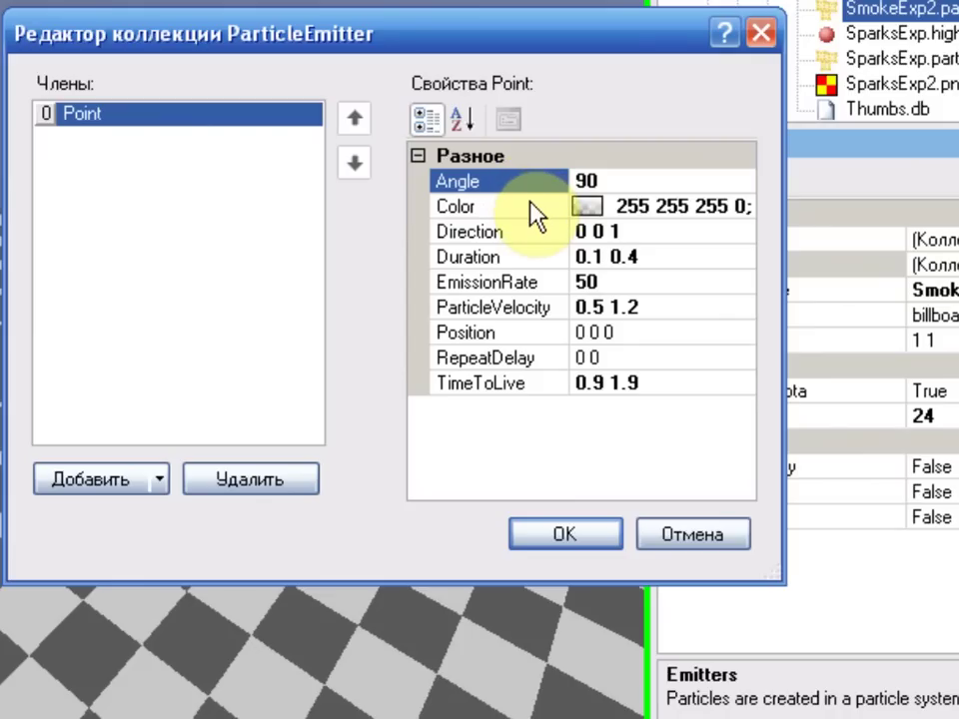
click(536, 209)
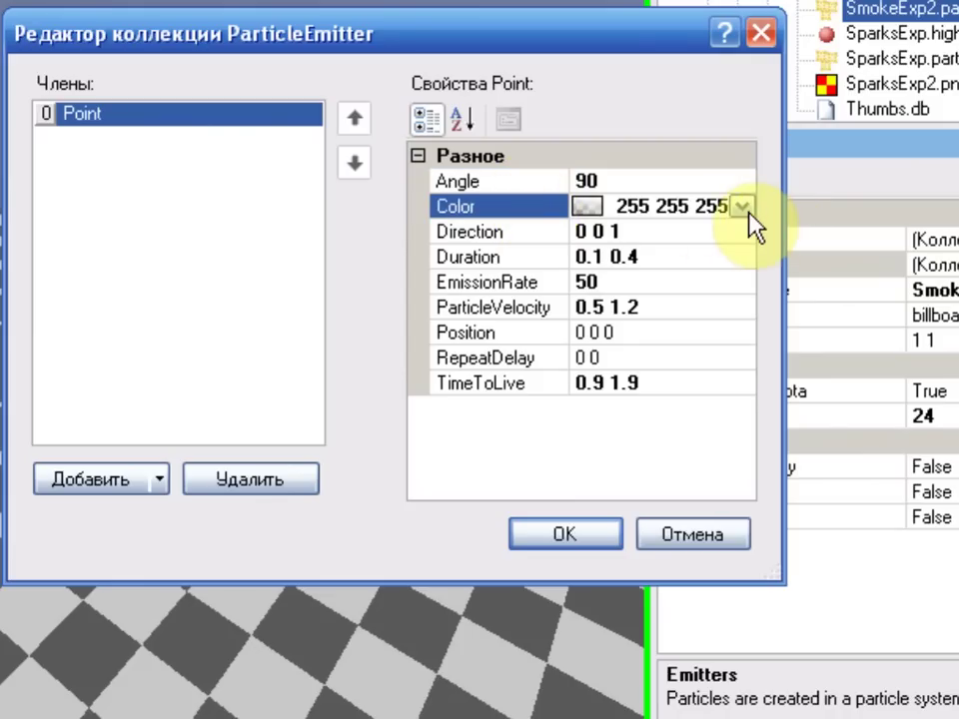
click(745, 209)
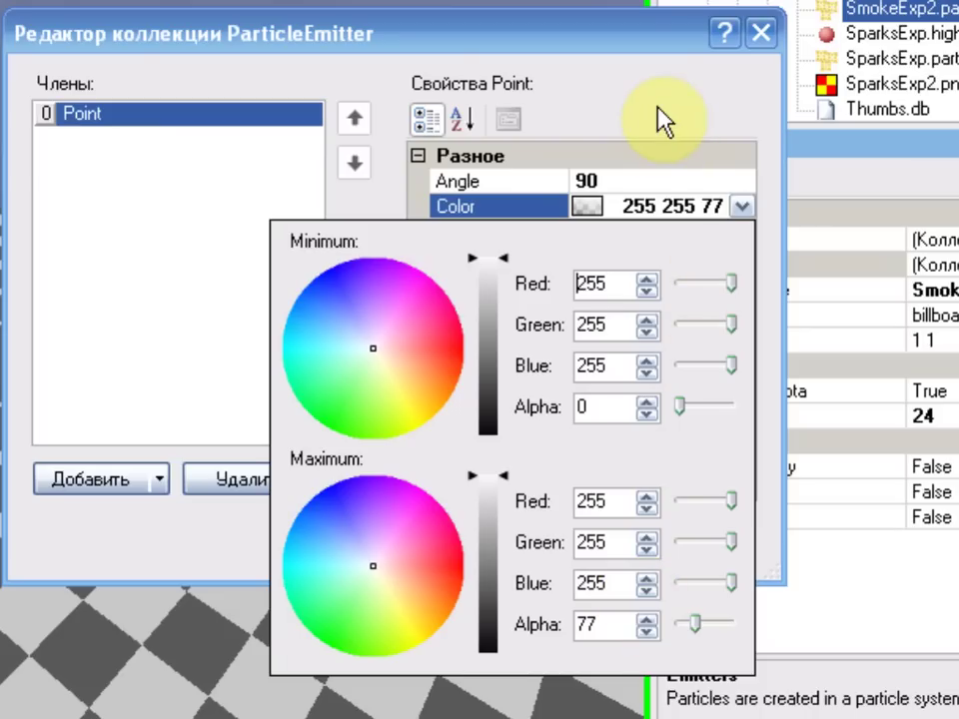
click(659, 52)
click(550, 236)
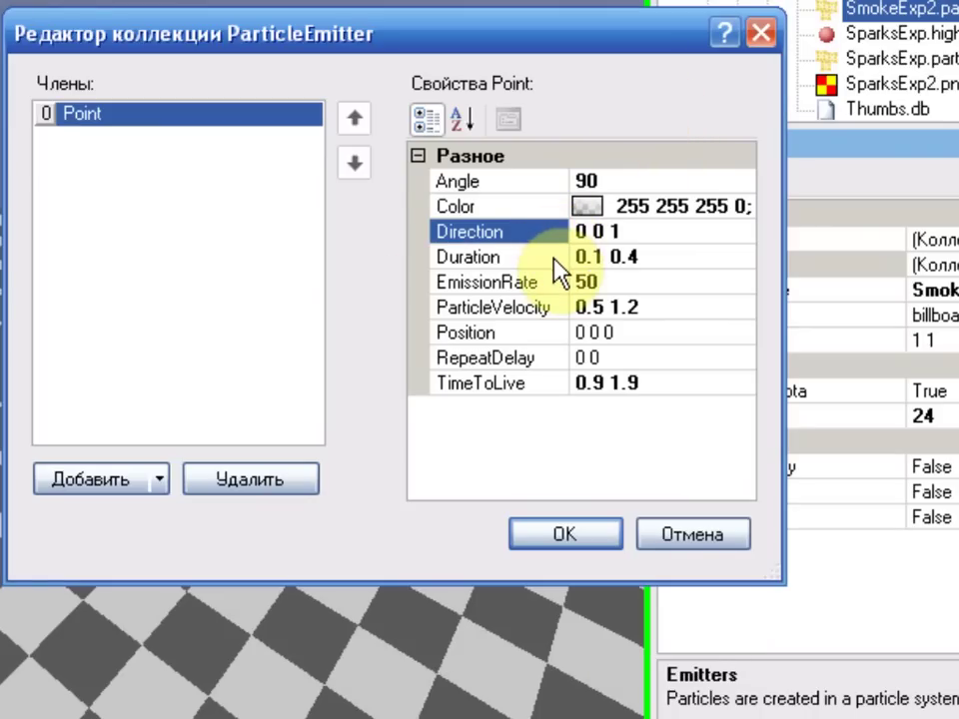
Step: Review SmokeExp2's Point emitter properties from Duration through TimeToLive and close the emitter collection without saving changes
click(559, 262)
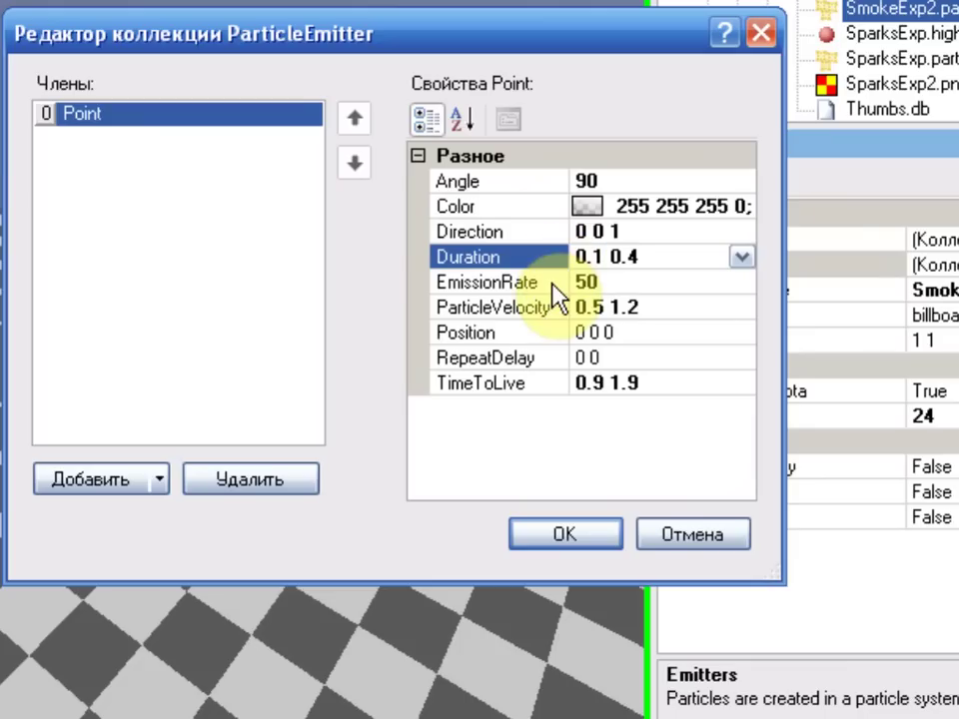
click(552, 283)
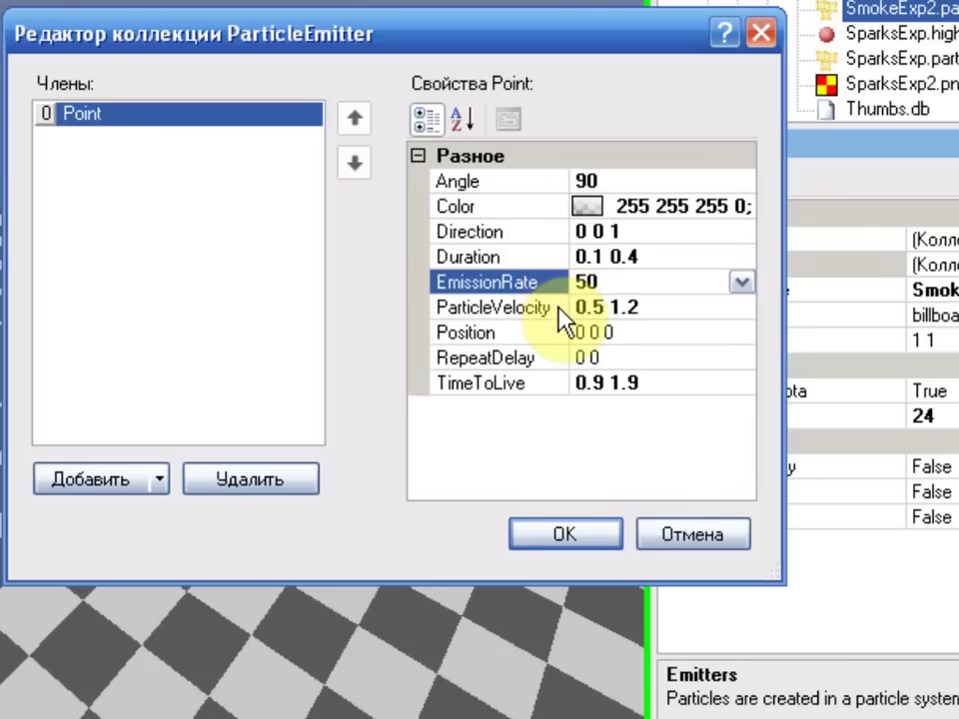
click(560, 310)
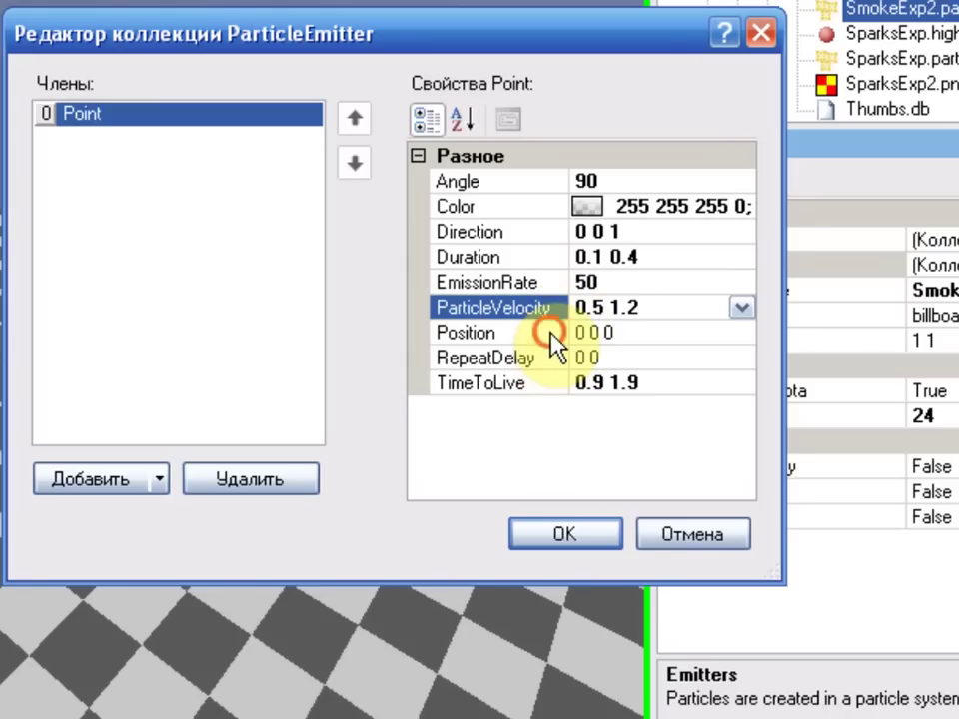
click(550, 332)
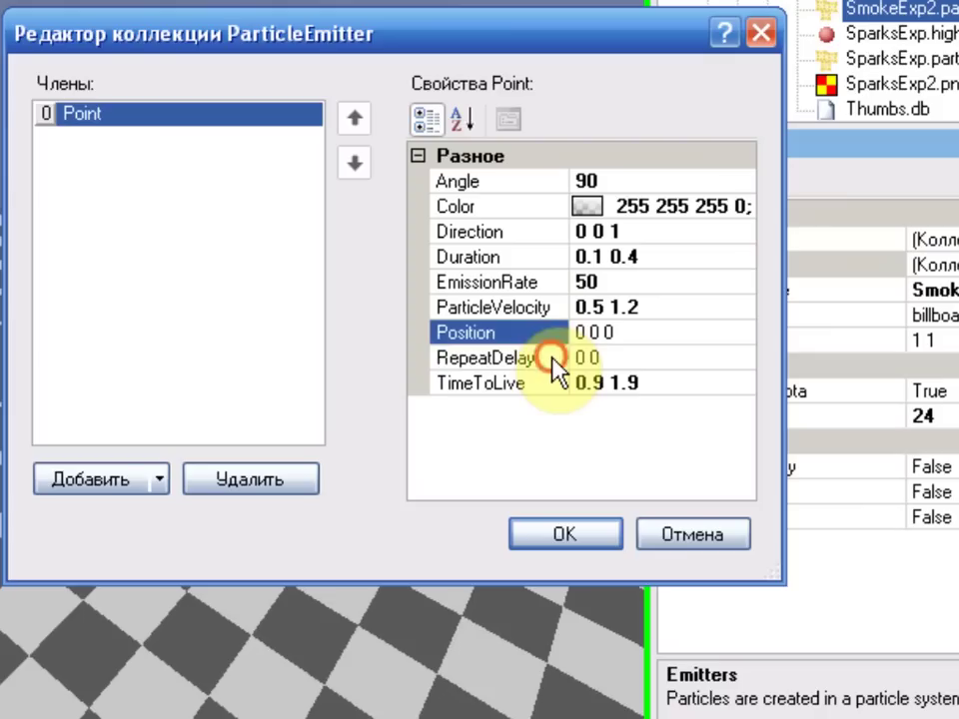
click(552, 360)
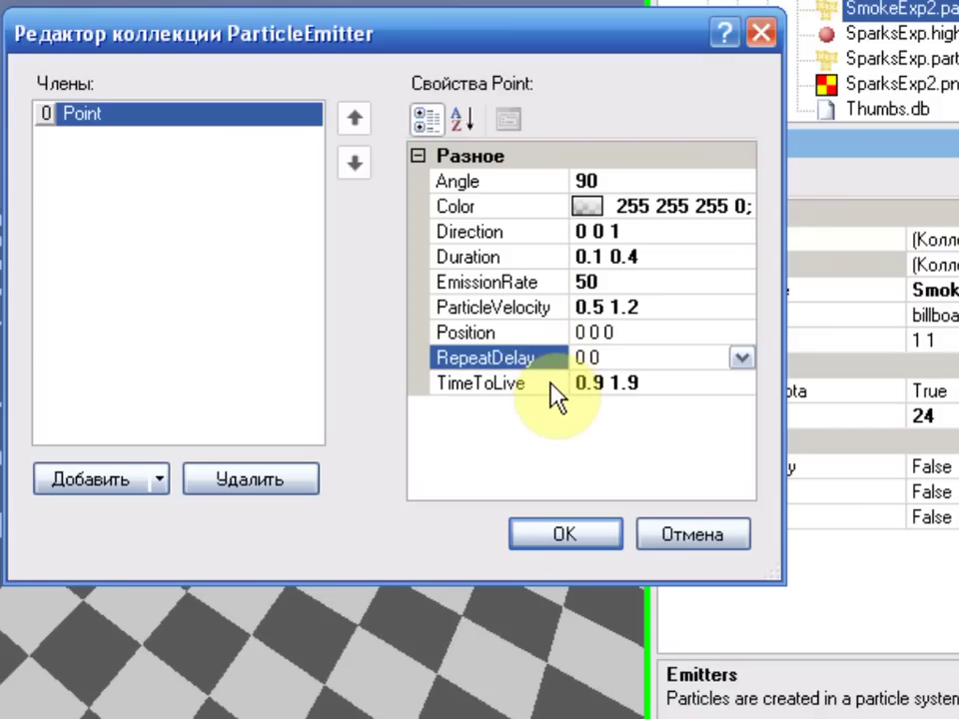
click(551, 385)
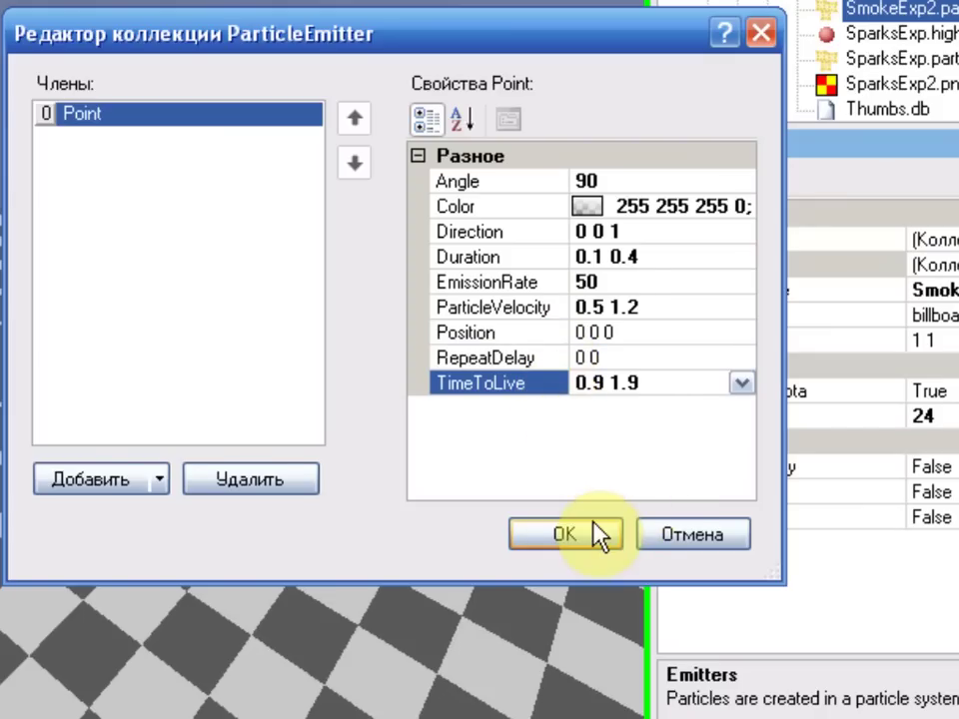
click(700, 539)
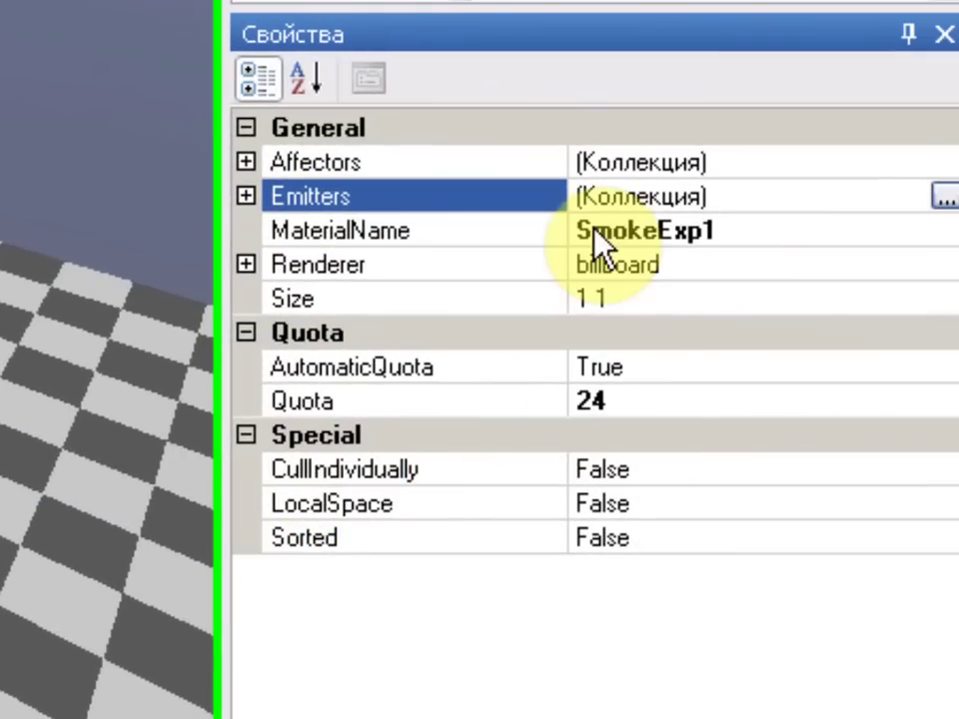
Step: Check SmokeExp2's MaterialName, expand its Renderer settings, examine them from AccurateFacing through PointRendering, and collapse the group
click(547, 230)
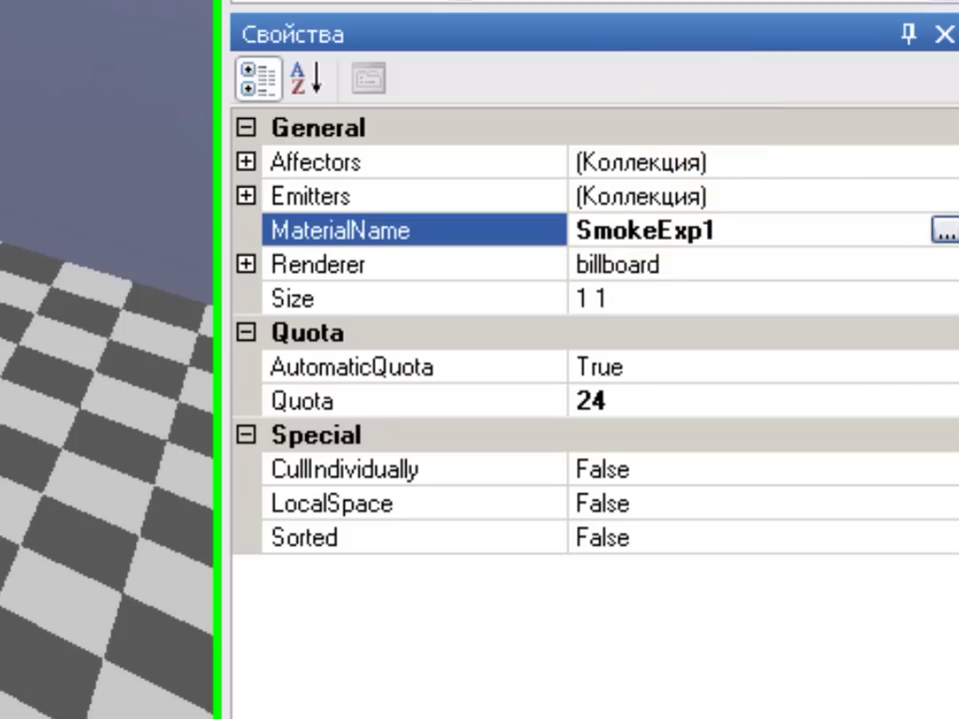
click(248, 265)
click(549, 303)
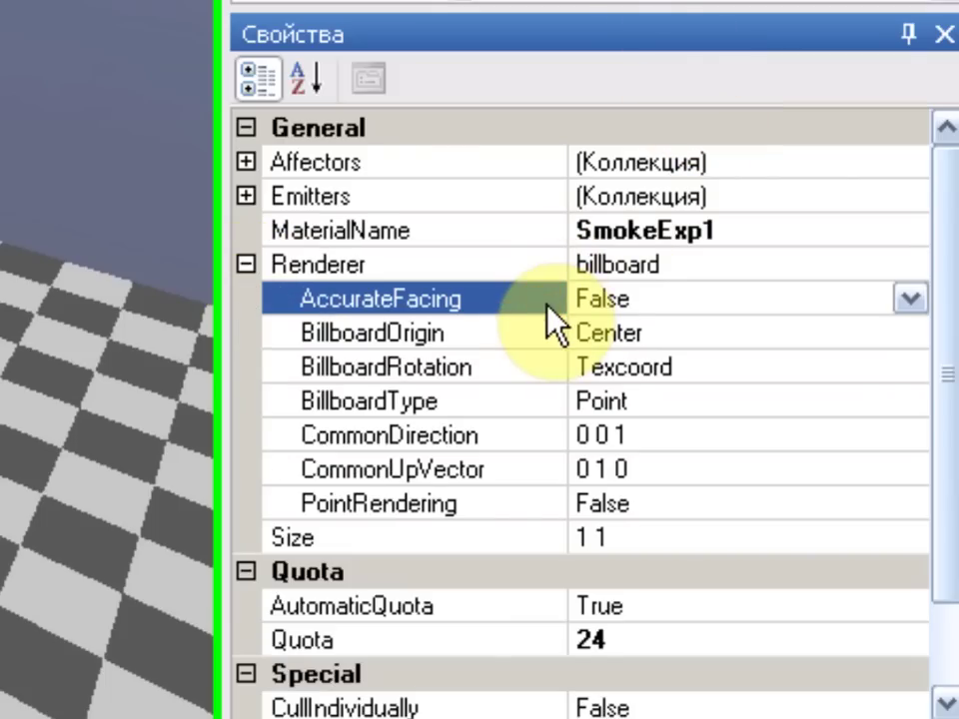
click(544, 324)
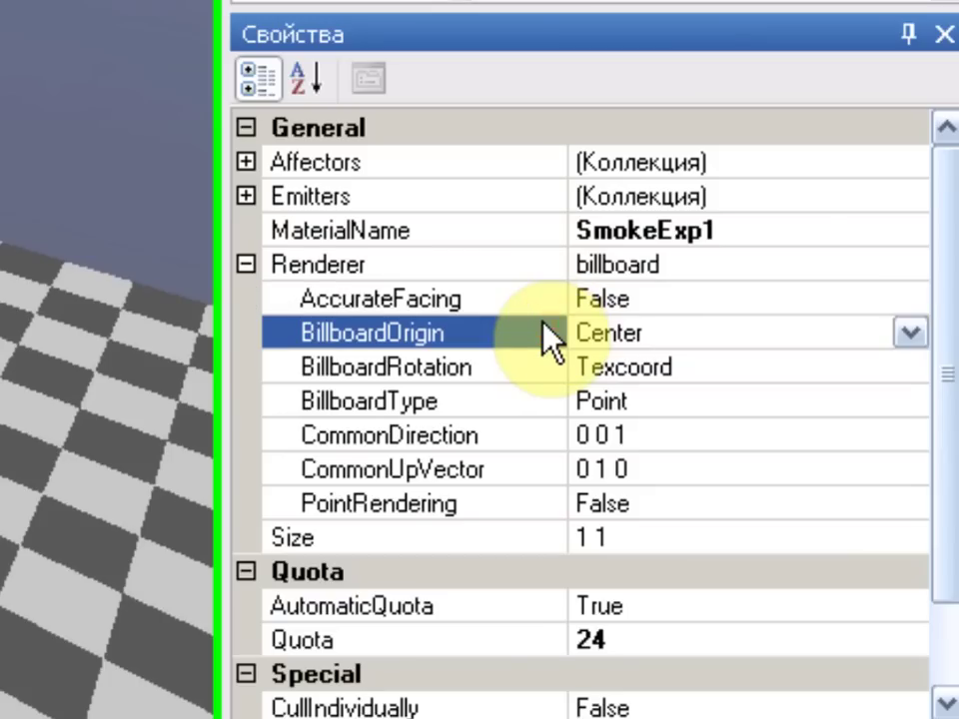
click(548, 364)
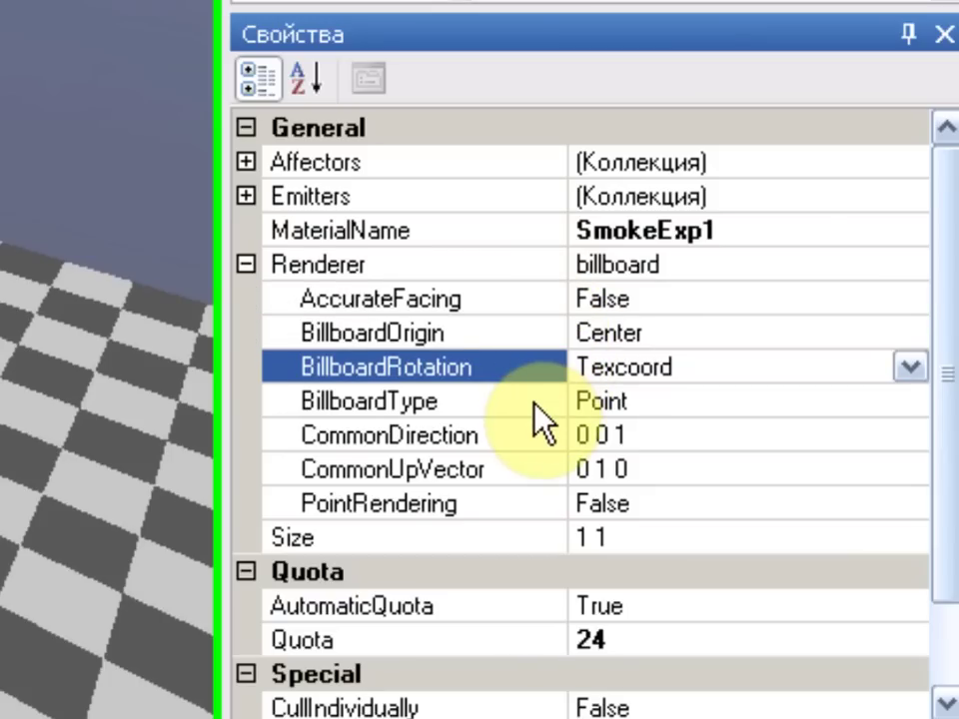
click(534, 403)
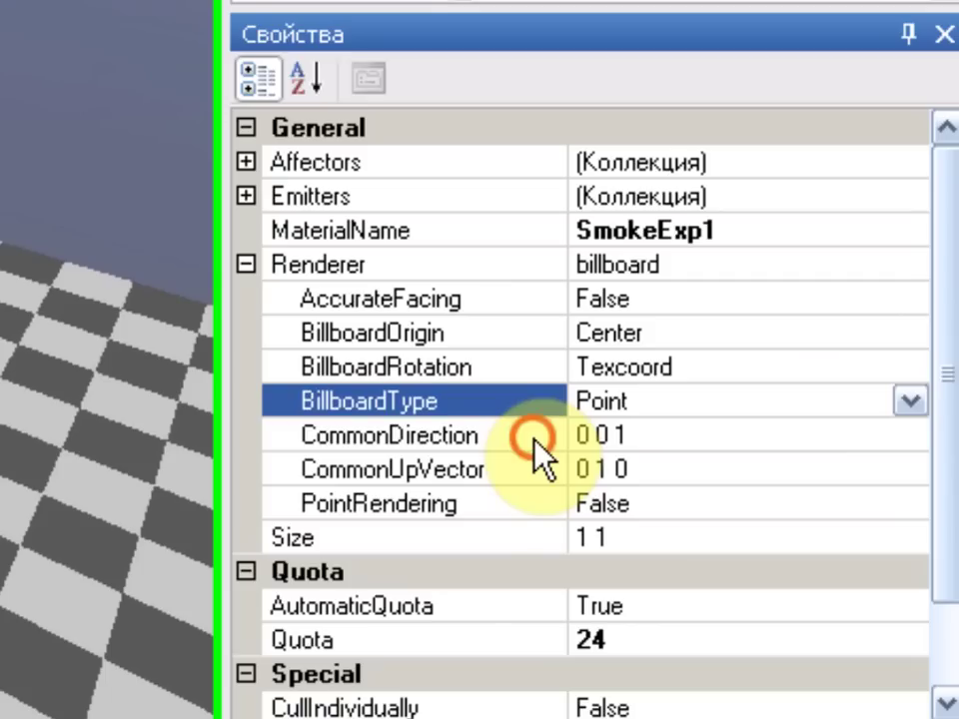
click(533, 439)
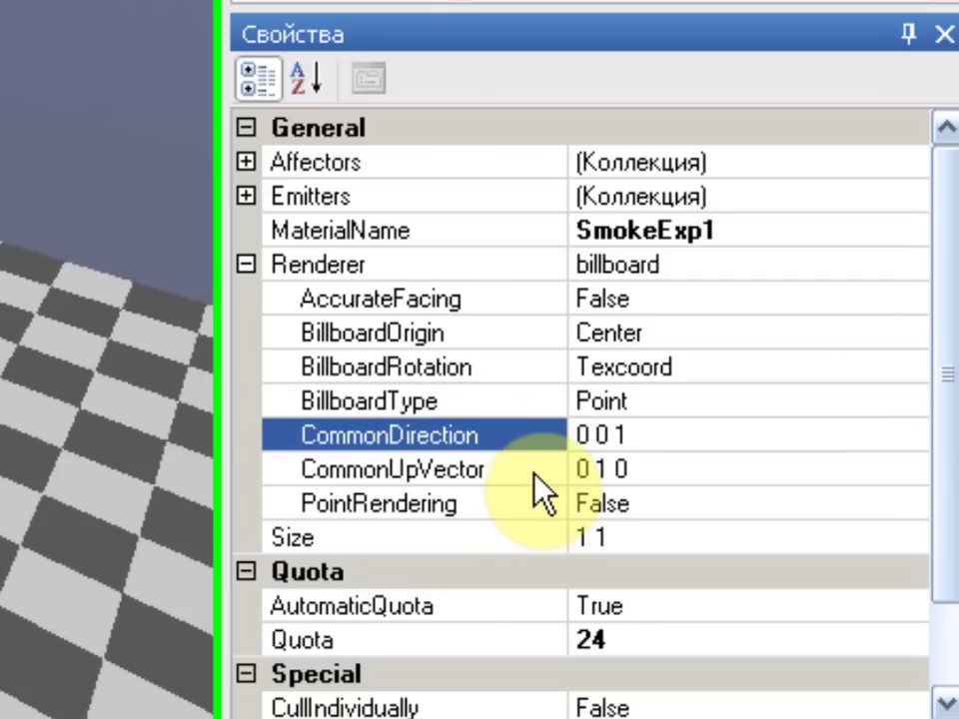
click(532, 469)
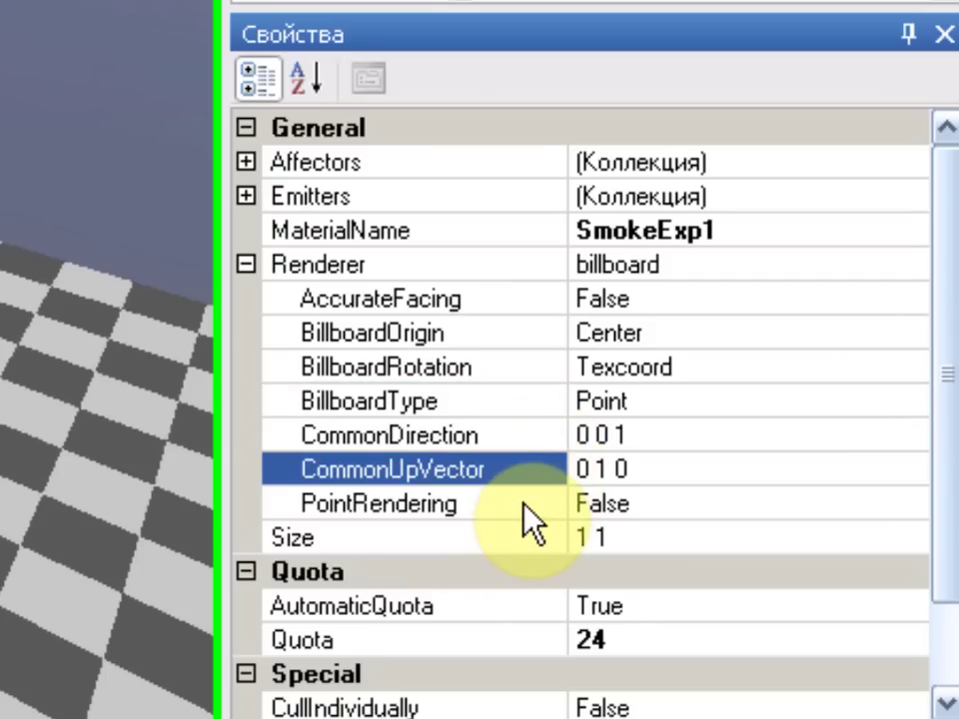
click(526, 503)
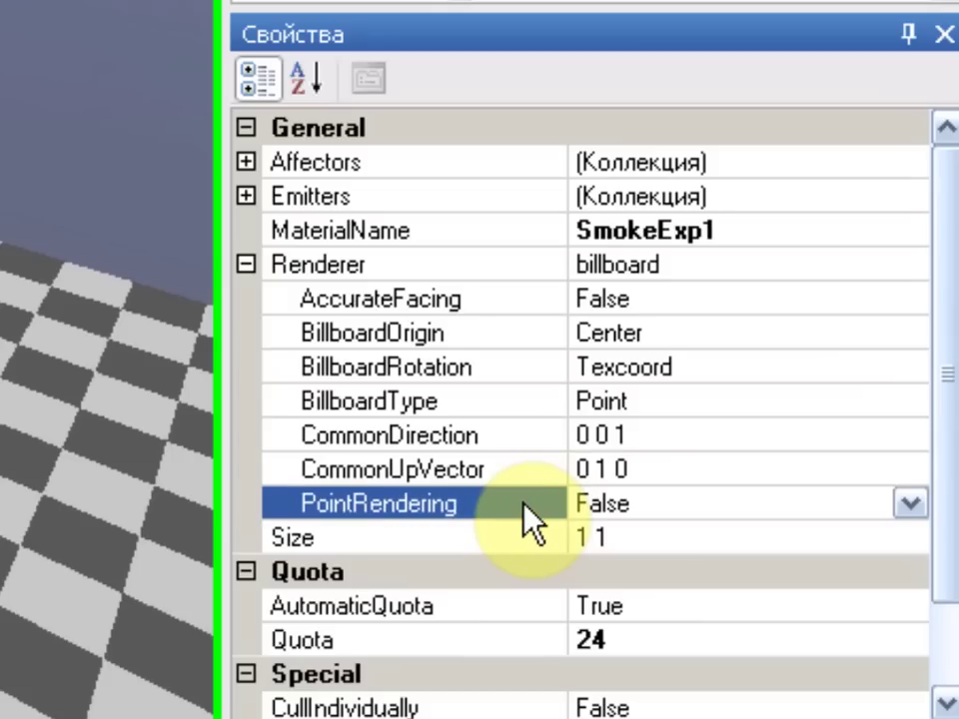
click(248, 280)
click(249, 280)
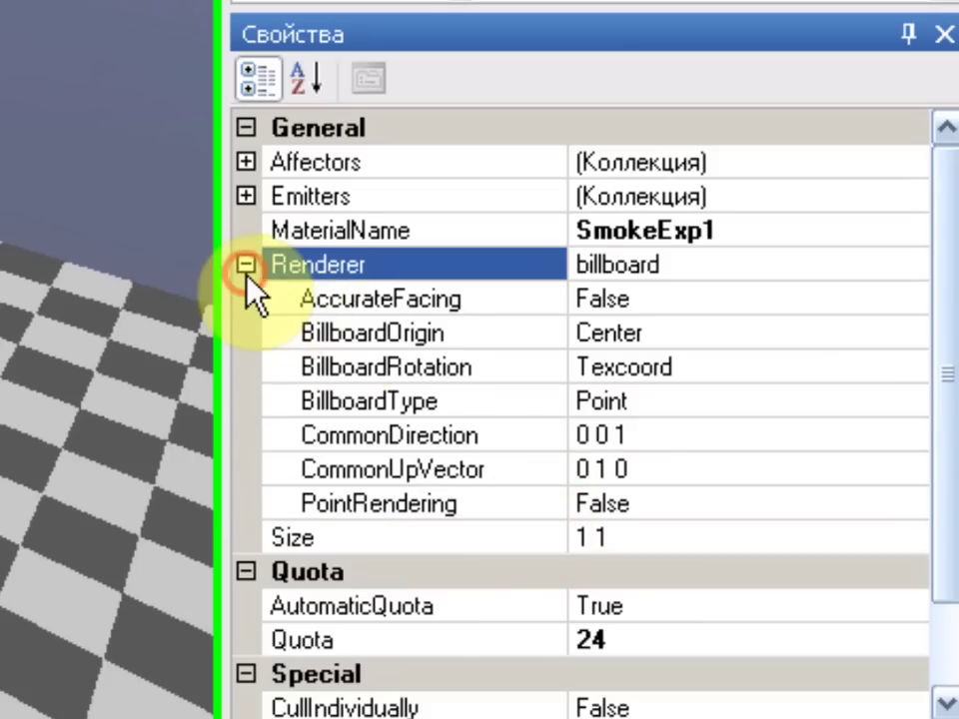
click(247, 271)
Step: Check the SmokeExp2 particle's Size, AutomaticQuota and Quota properties
click(400, 298)
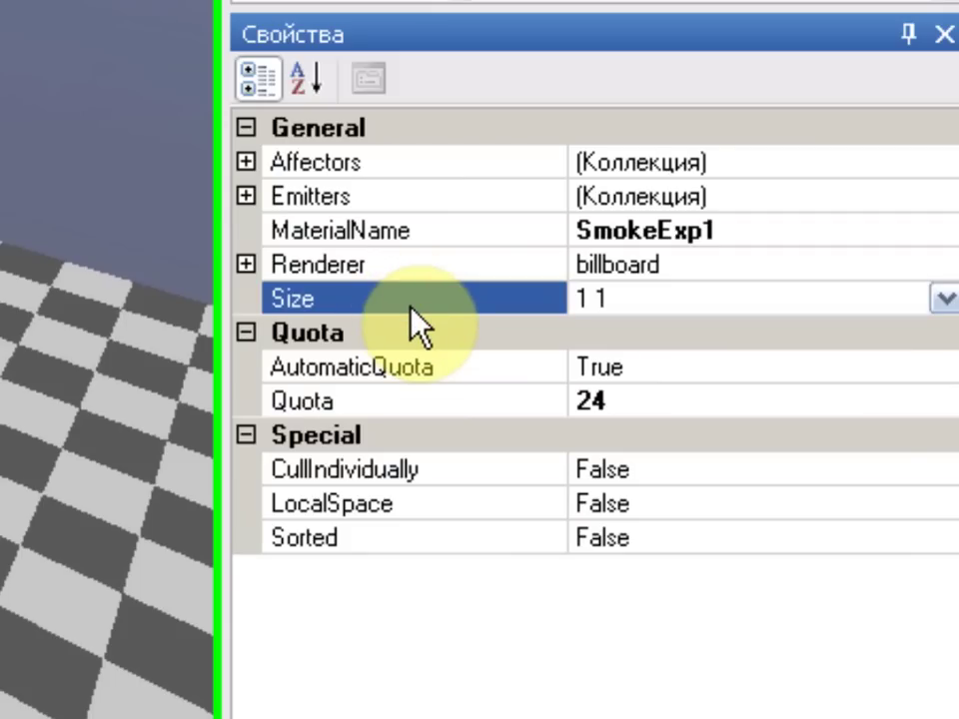
click(477, 370)
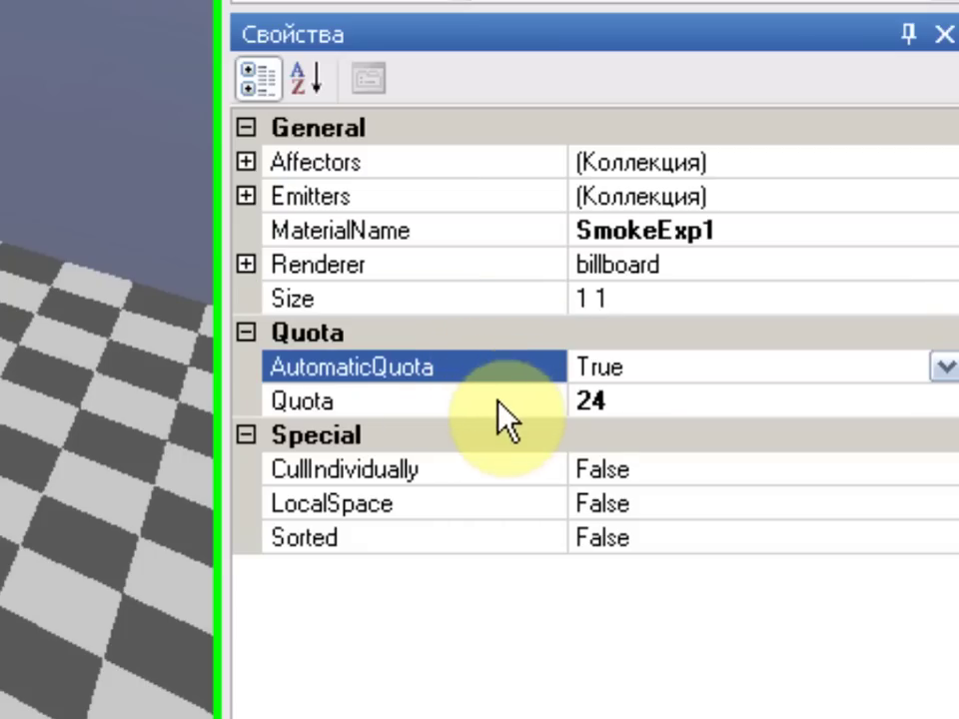
click(496, 401)
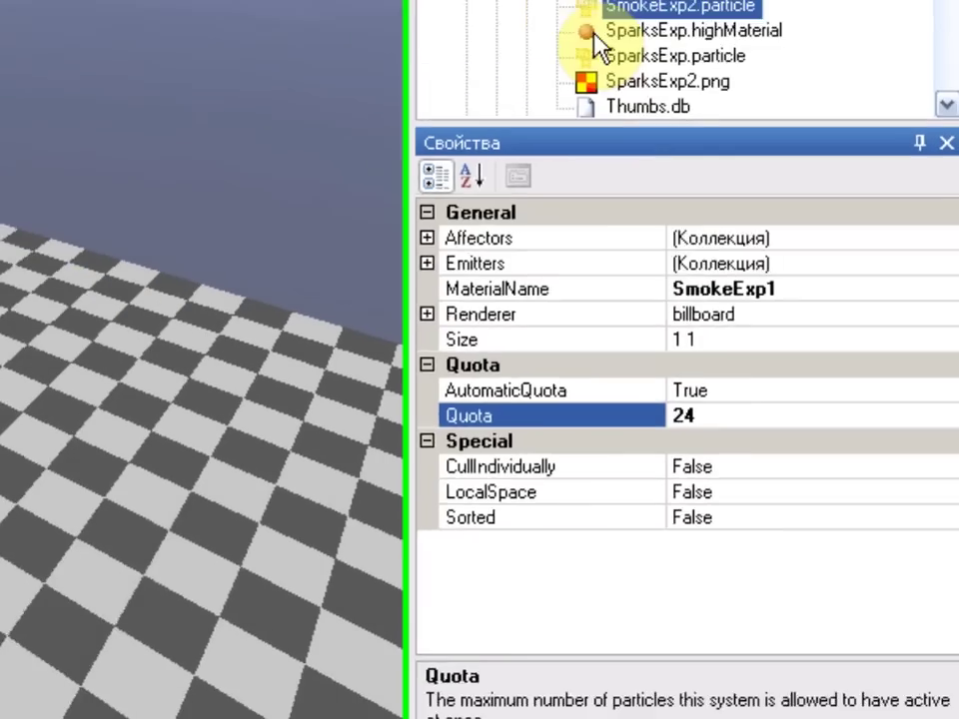
Step: Select SparksExp.highMaterial, look at its preview, and examine its _ShaderBase properties from AllowFog through Blending
click(741, 204)
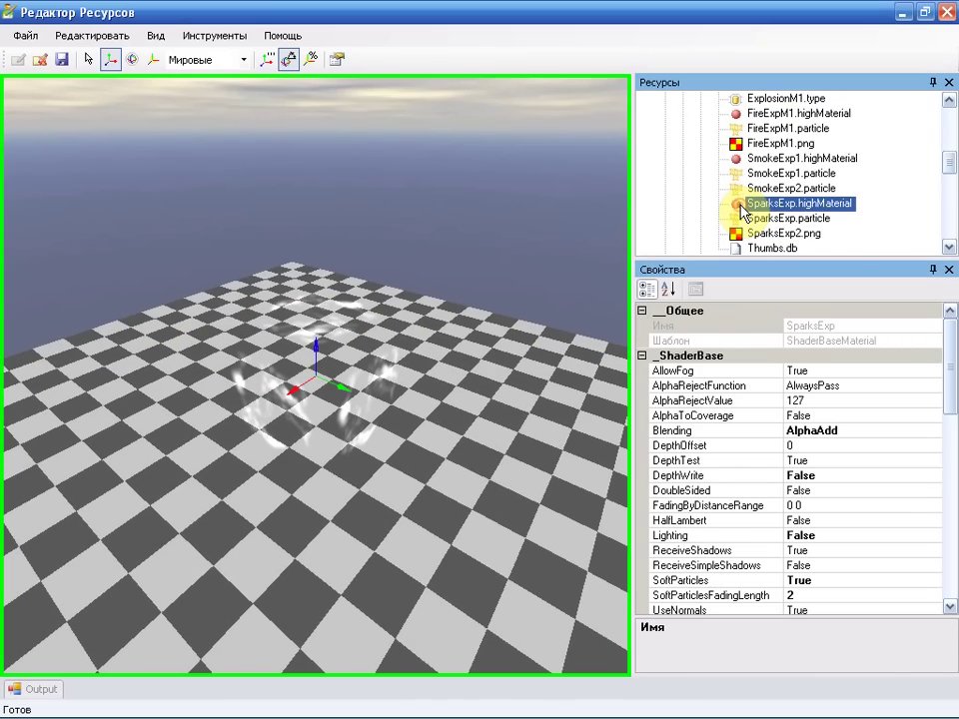
click(512, 432)
right_drag(511, 432, 525, 424)
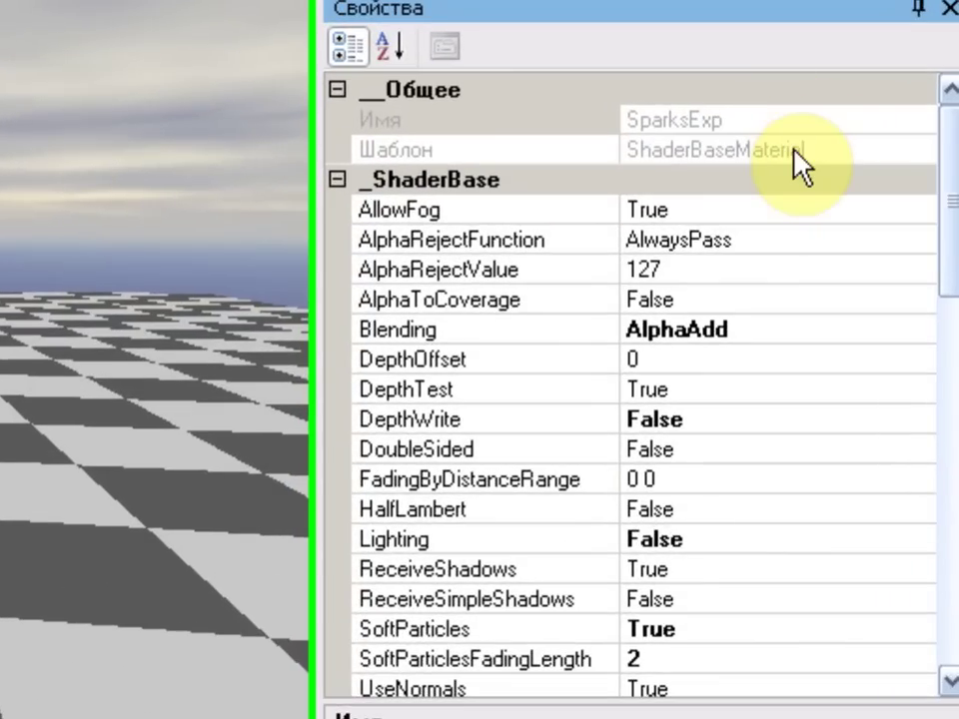
click(578, 214)
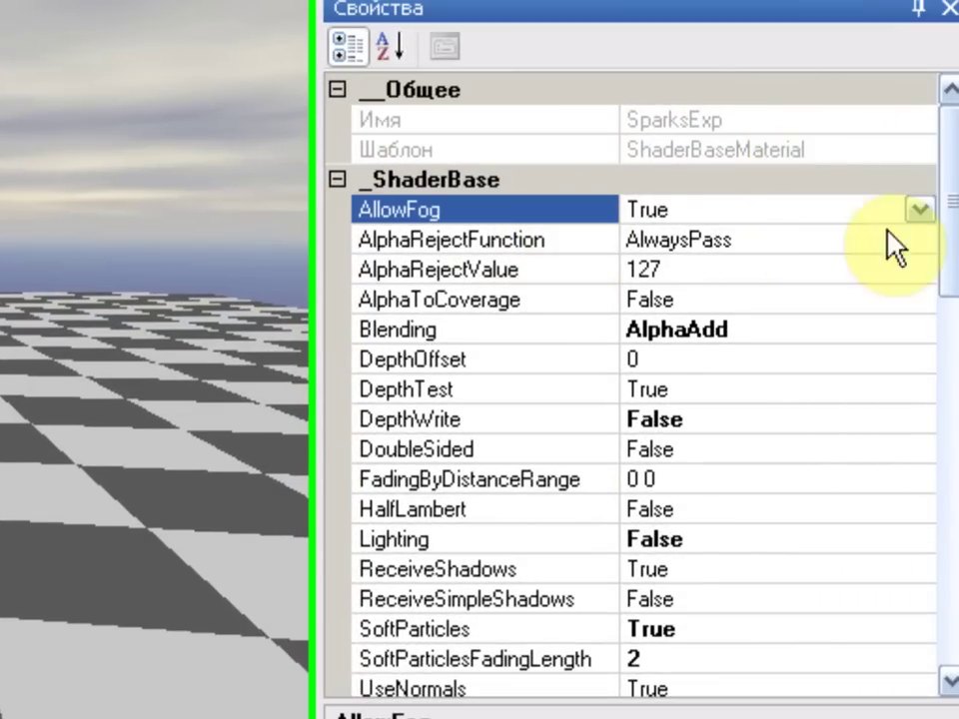
drag(942, 235, 950, 254)
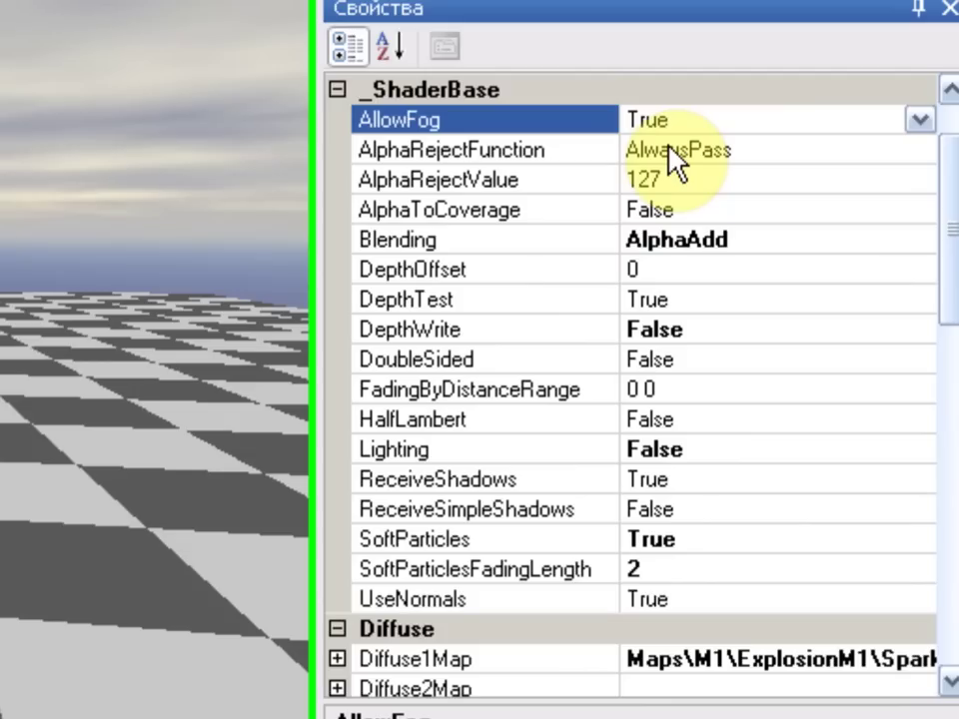
click(606, 152)
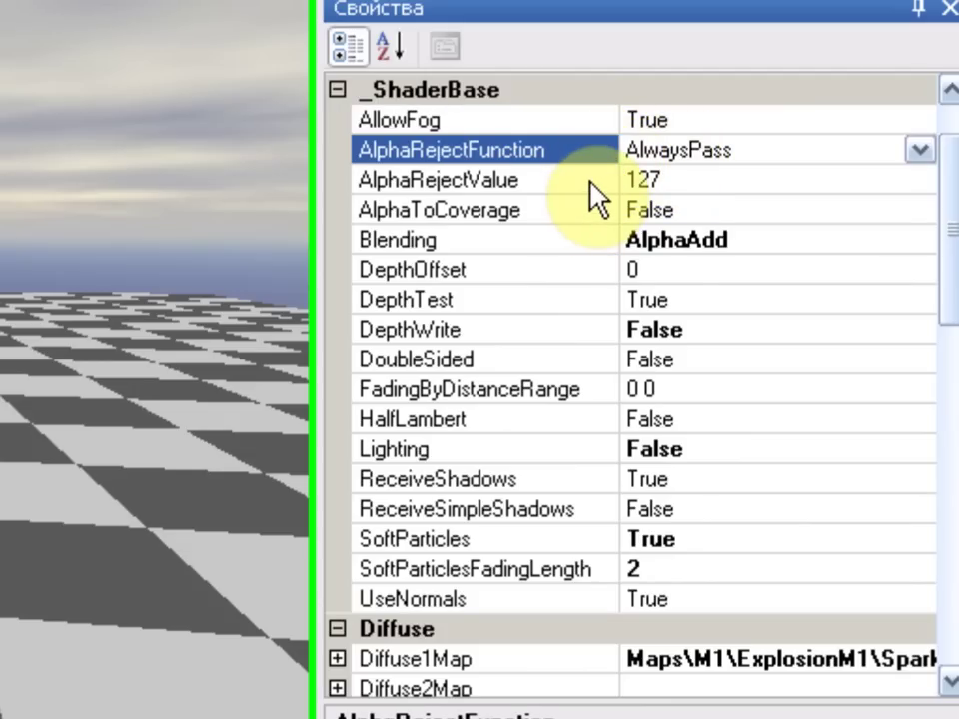
click(590, 182)
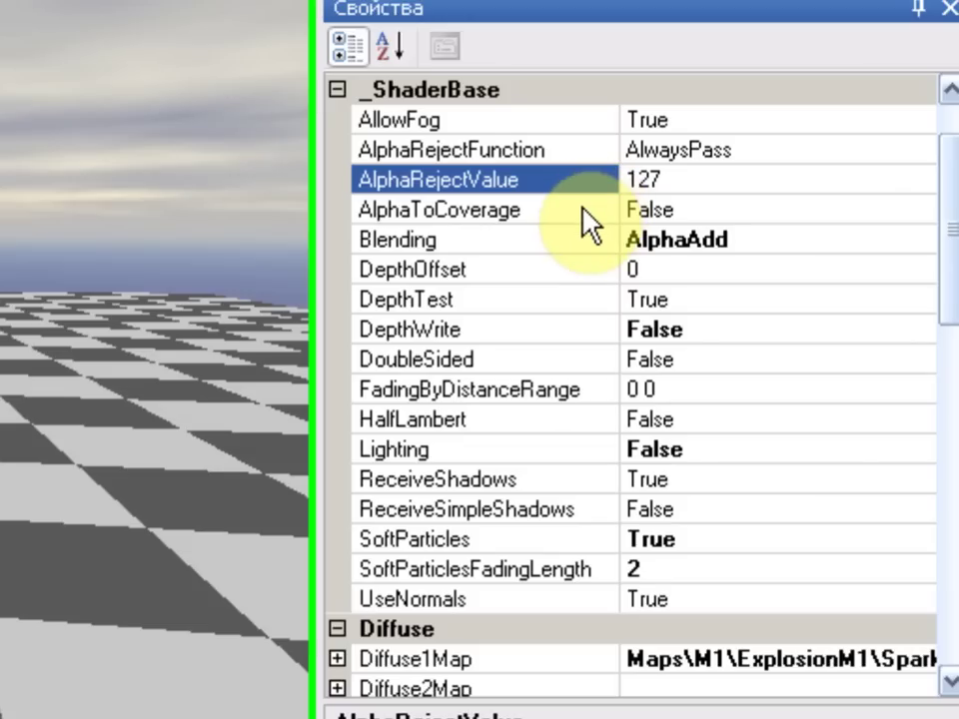
click(584, 212)
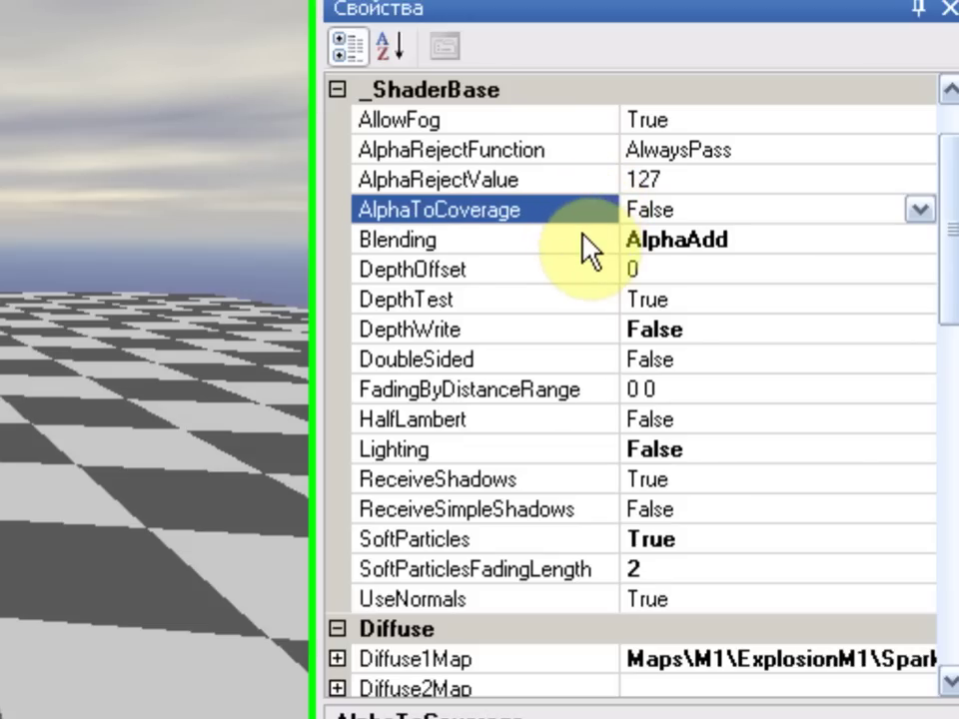
click(588, 241)
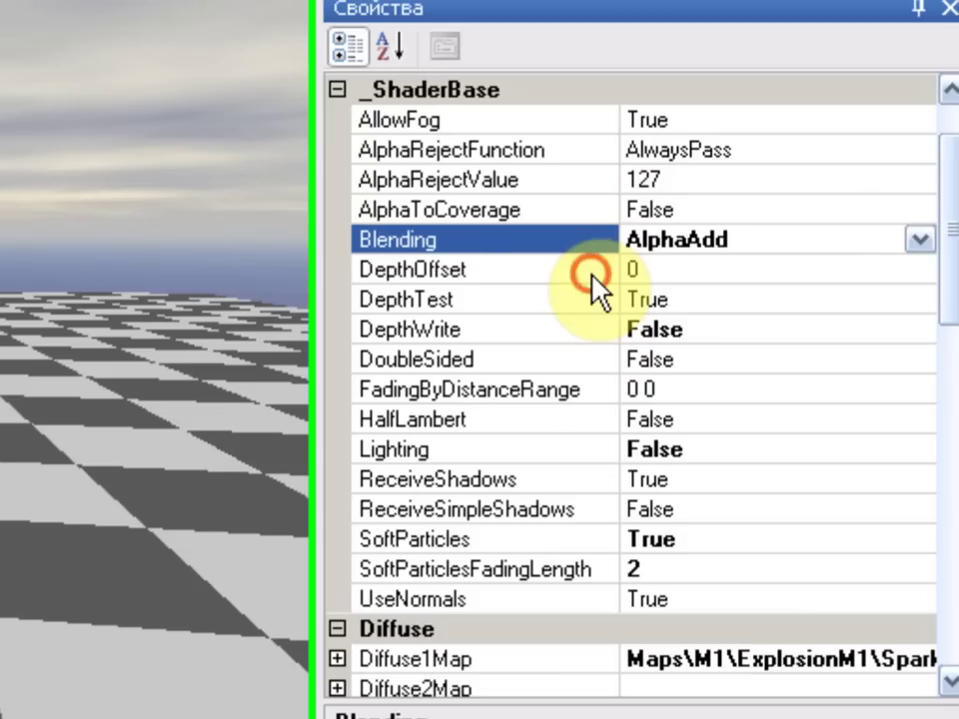
Step: Examine the SparksExp material's _ShaderBase properties from DepthOffset through HalfLambert
click(587, 269)
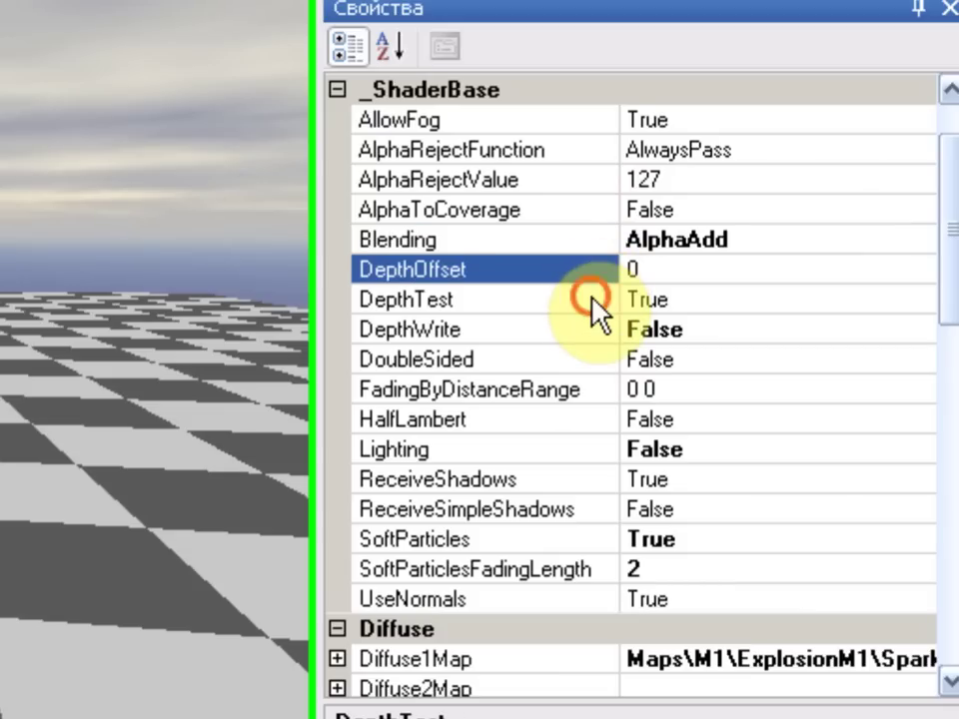
click(591, 299)
click(595, 332)
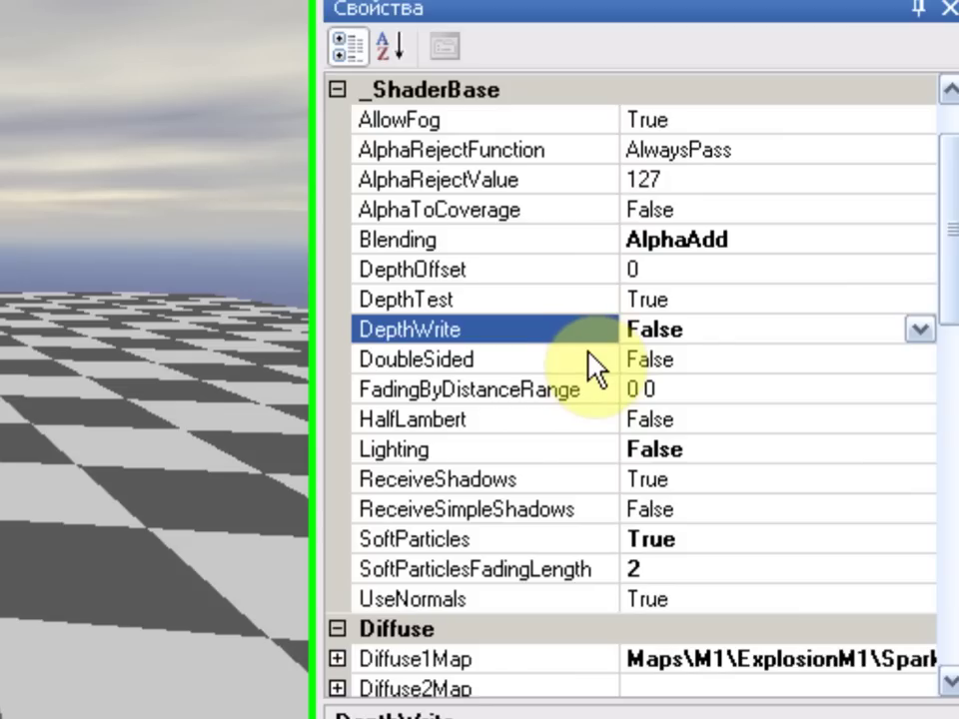
click(591, 359)
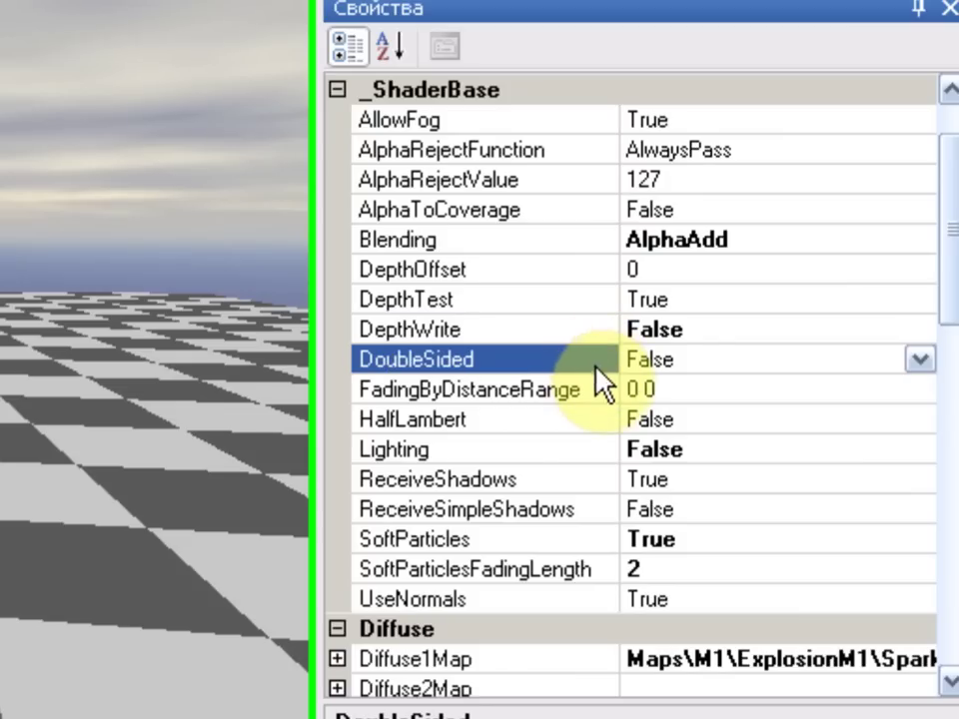
click(603, 389)
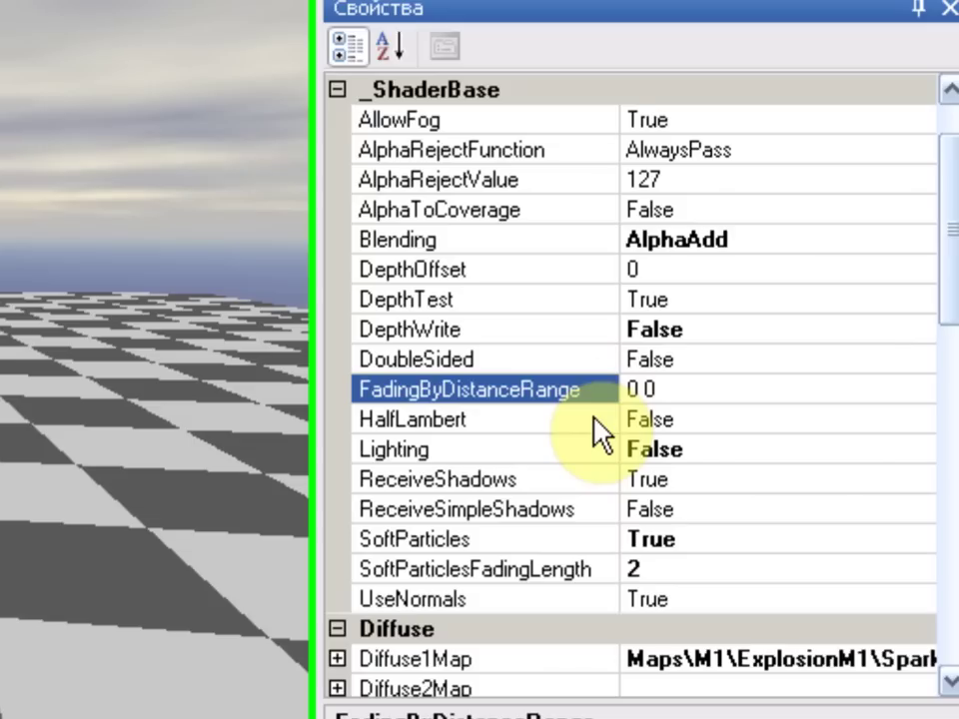
click(593, 418)
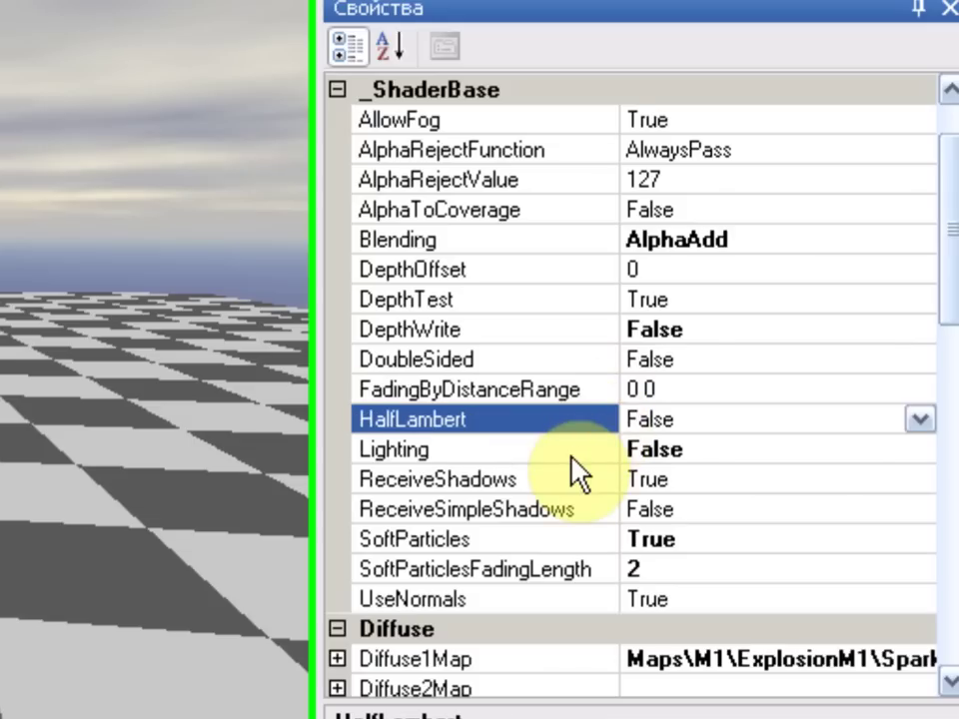
Step: Examine the SparksExp material's Lighting, shadow-receiving, soft particle and UseNormals properties
click(579, 451)
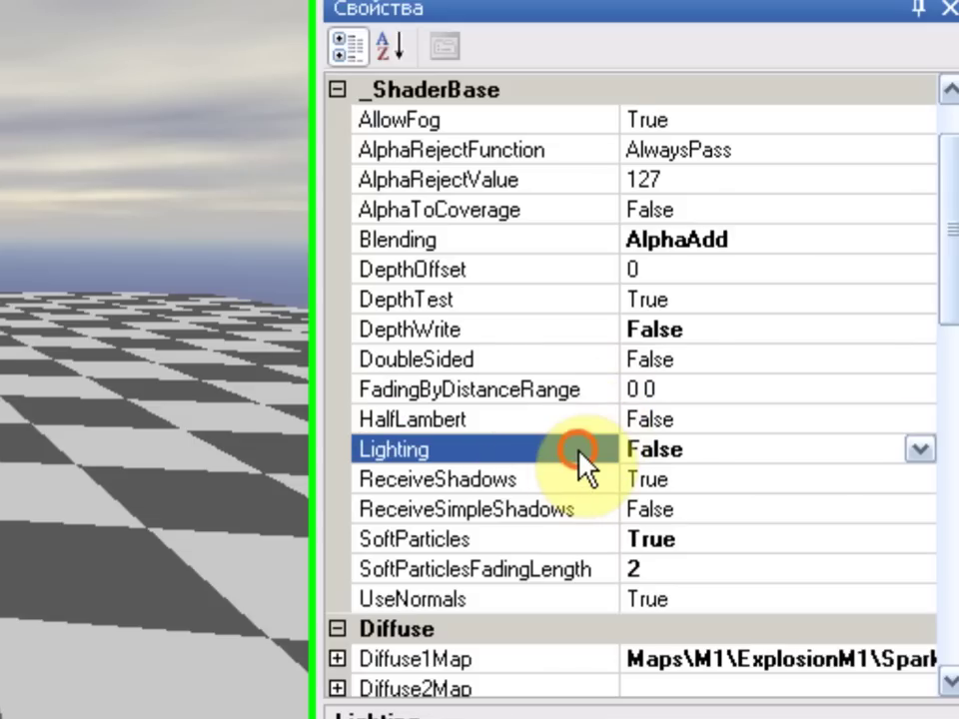
click(585, 479)
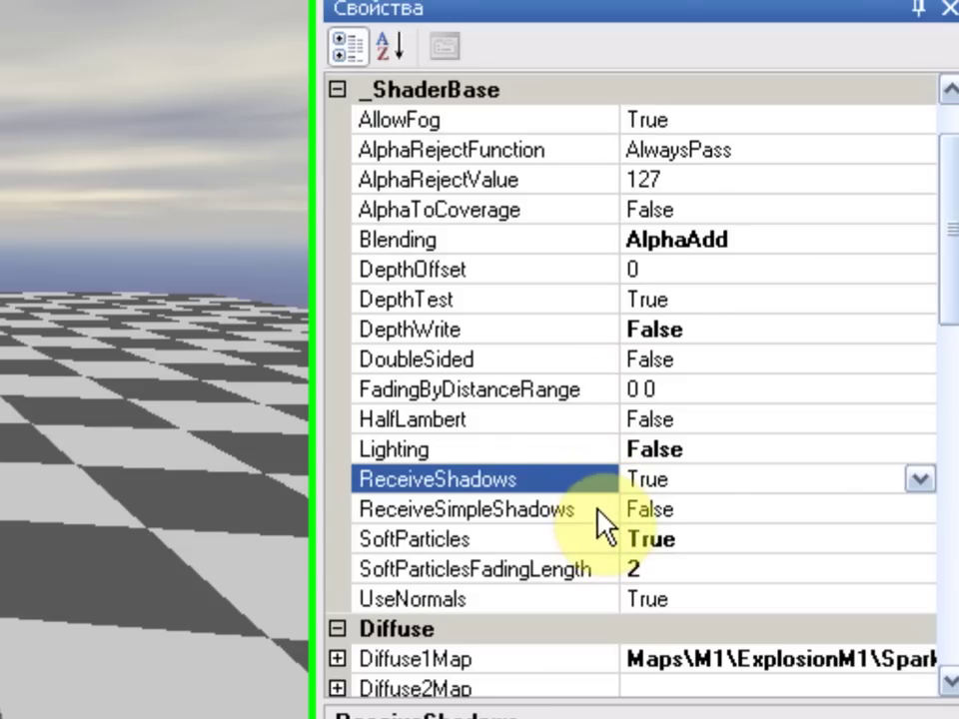
click(598, 510)
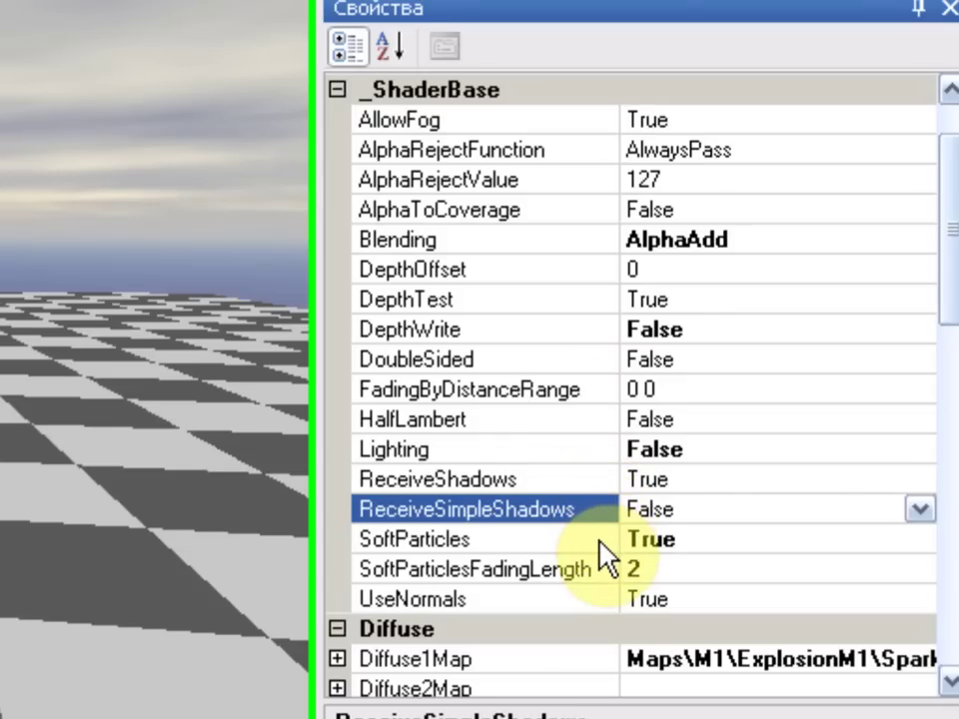
click(600, 543)
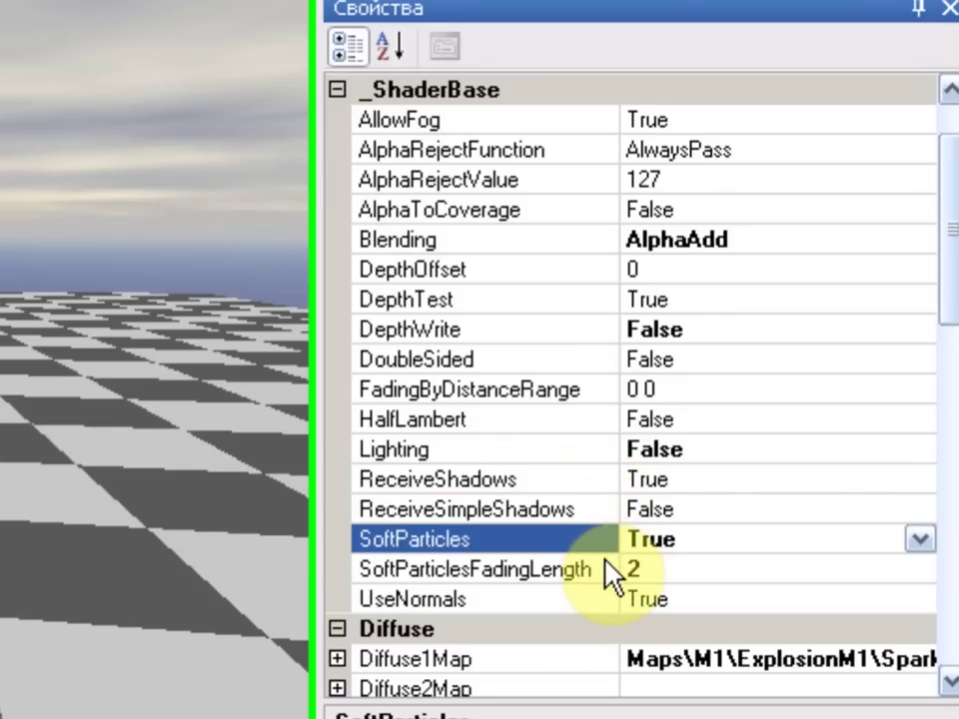
click(610, 567)
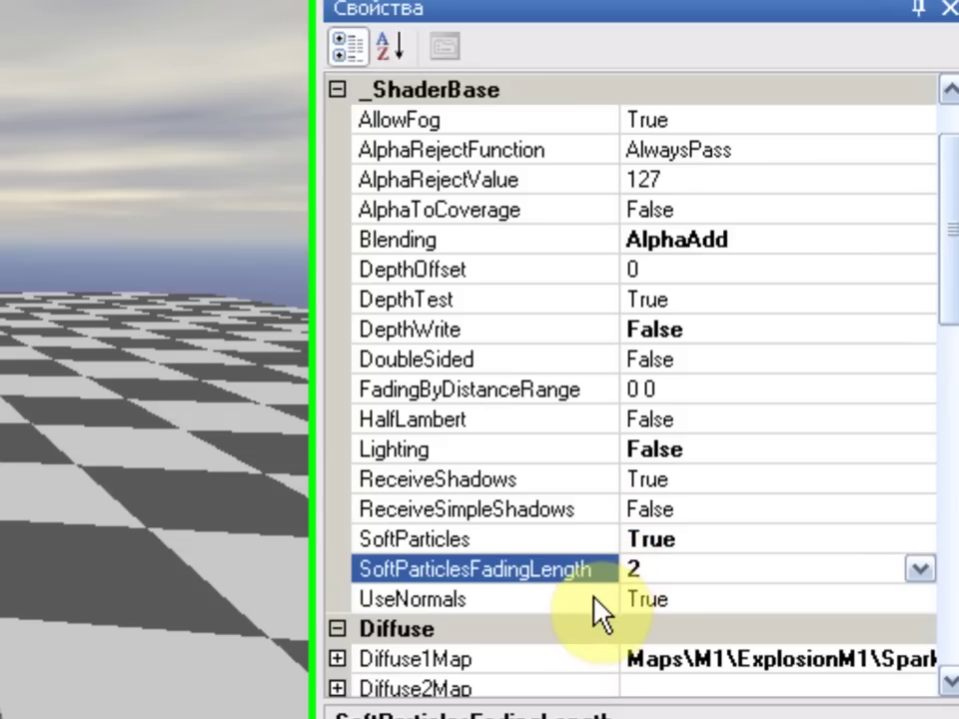
click(597, 601)
Step: Examine DiffuseColor, DiffusePower, DiffuseScaleDynamic and DiffuseVertexColor in the SparksExp material's Diffuse group
drag(944, 300, 951, 437)
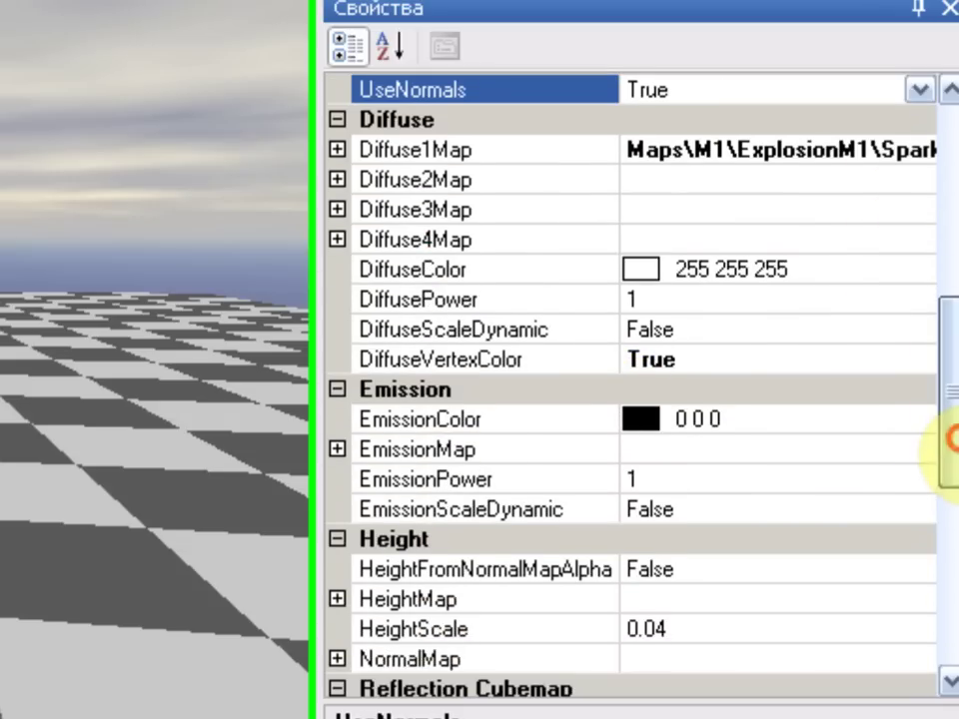
click(574, 263)
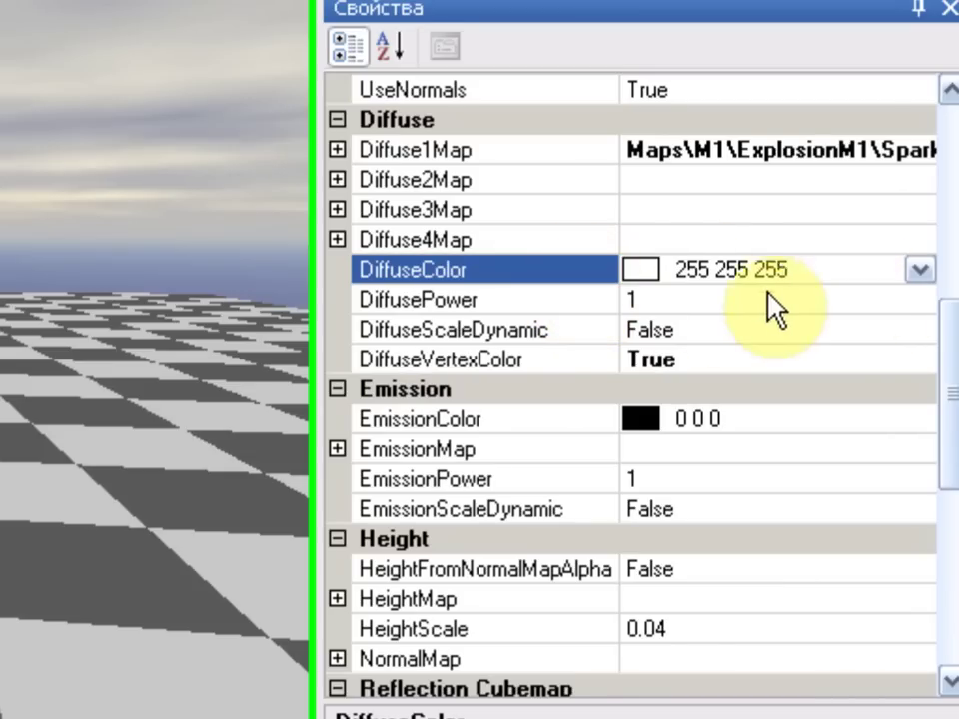
click(589, 302)
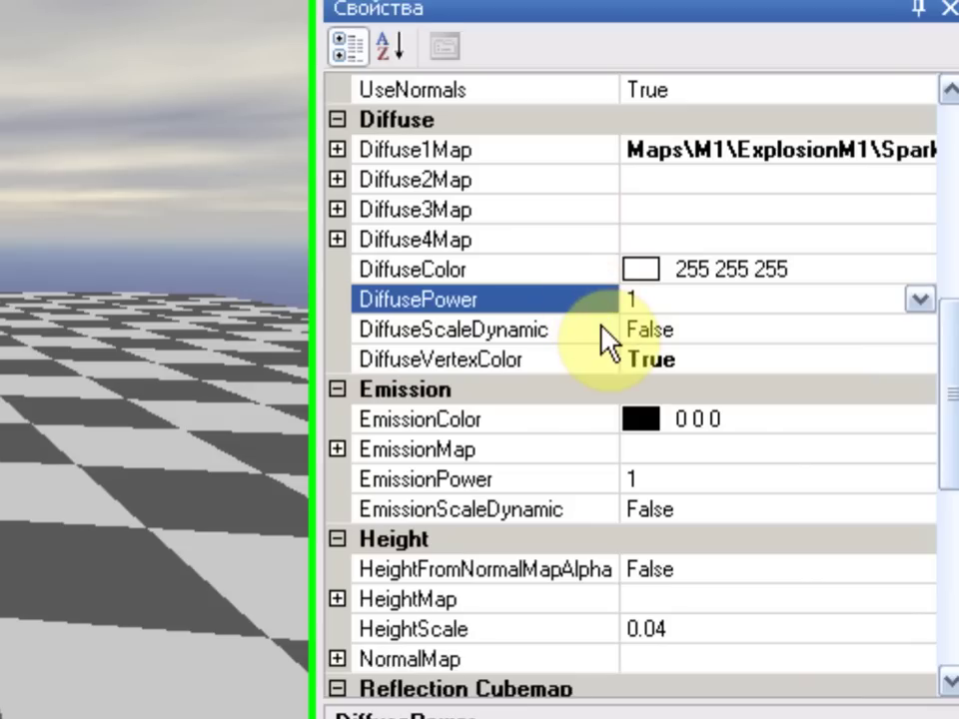
click(602, 330)
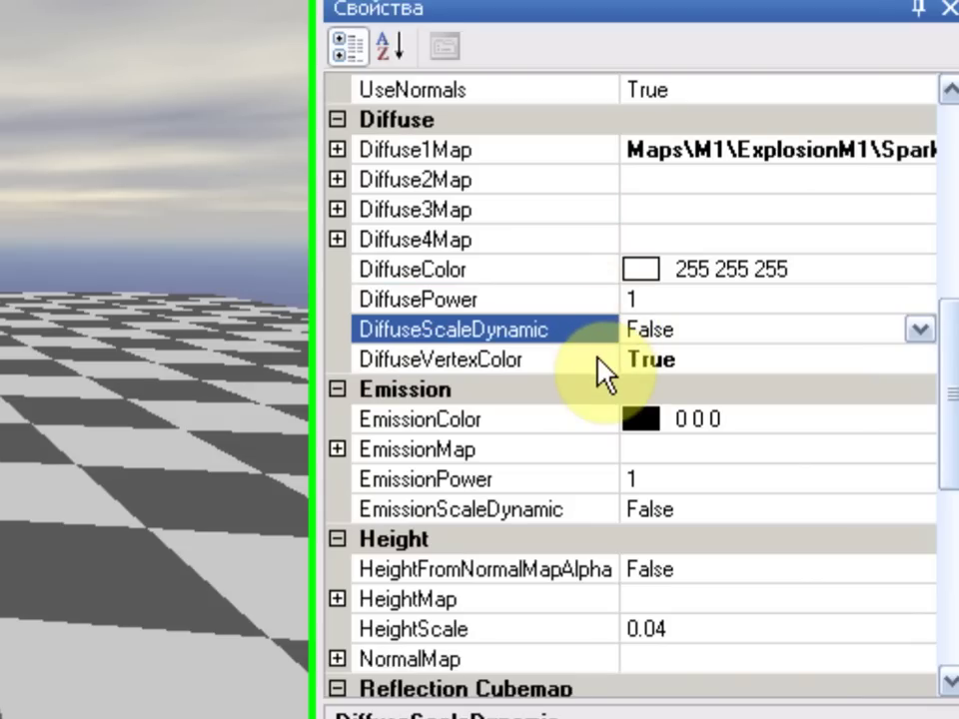
click(598, 362)
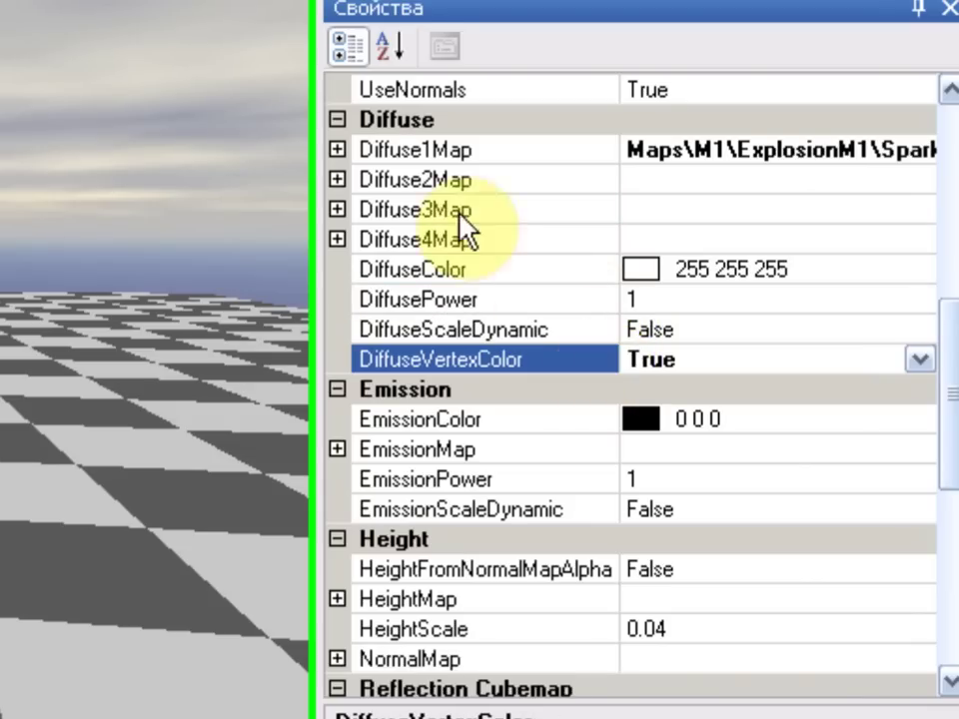
Step: Examine the SparksExp material's Diffuse1Map settings: Clamp, TexCoord, Texture and Transform
click(336, 150)
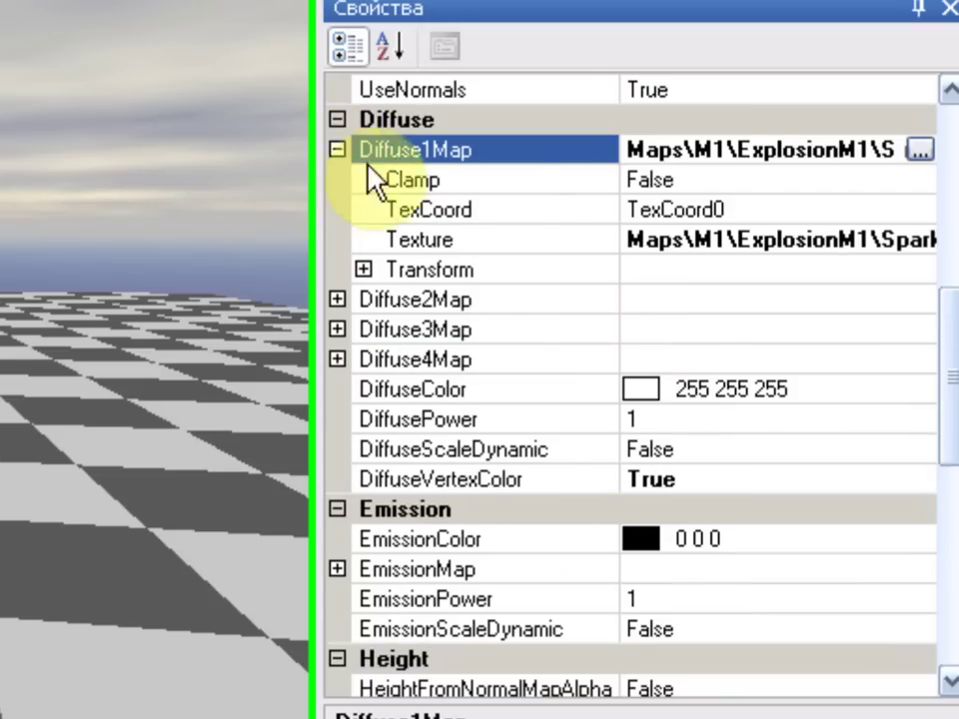
click(584, 181)
click(594, 209)
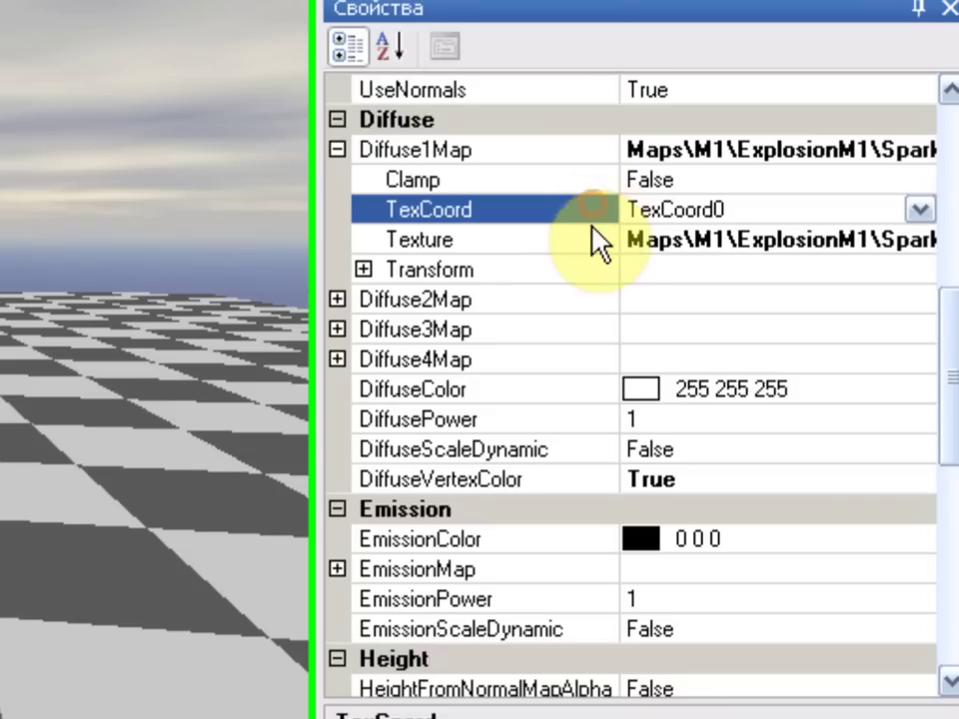
click(591, 242)
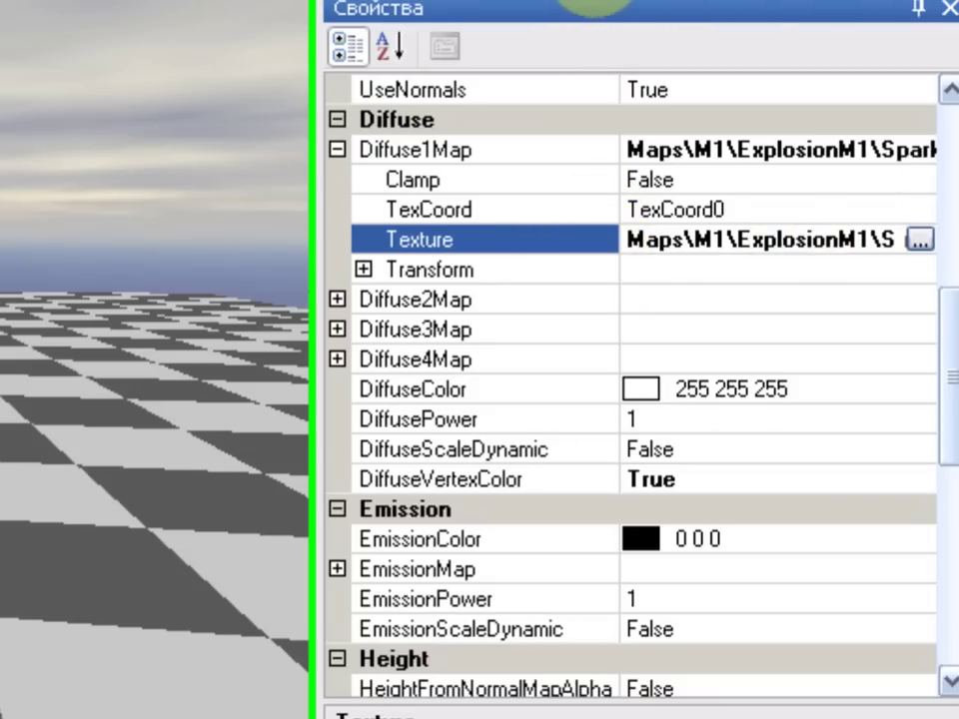
click(576, 270)
click(337, 149)
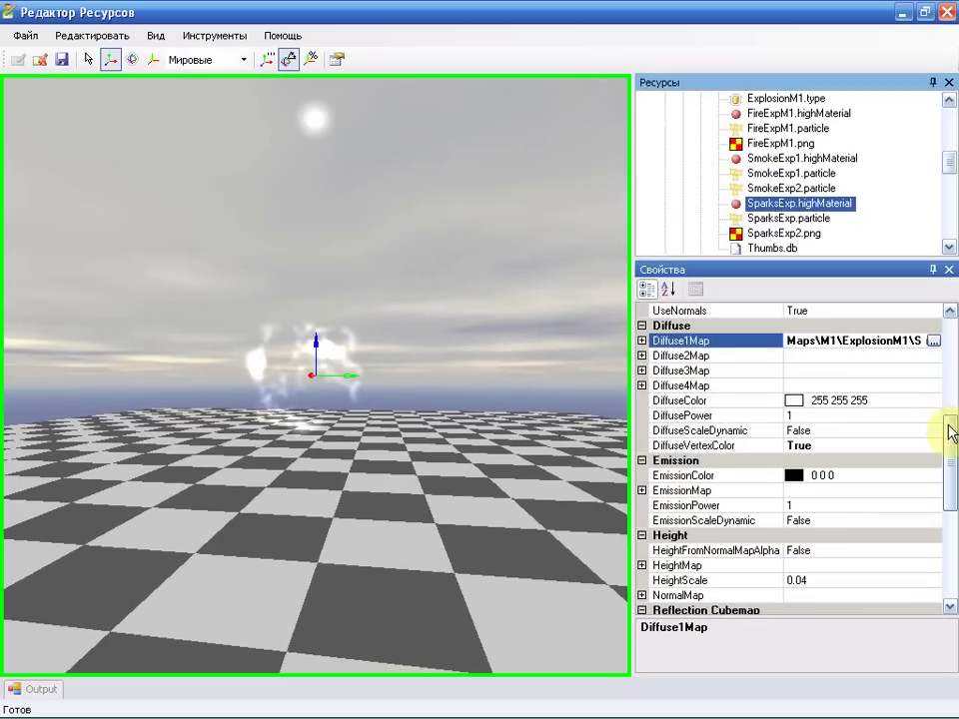
drag(951, 384, 754, 233)
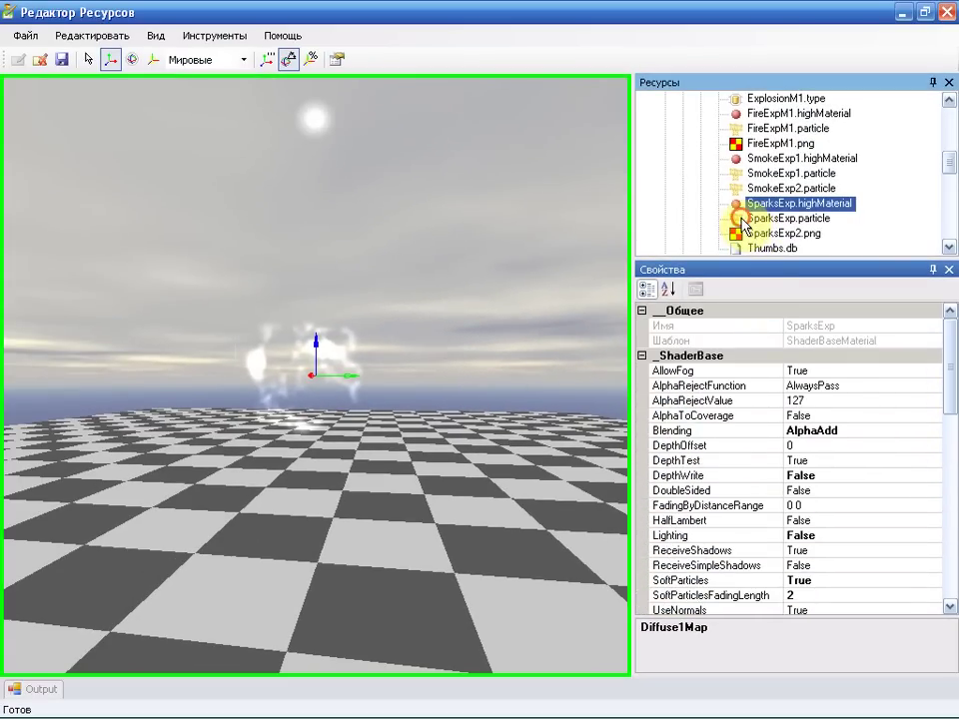
Step: Select SparksExp.particle, look at its preview up close, and show the properties of its ColourInterpolator affector
click(744, 219)
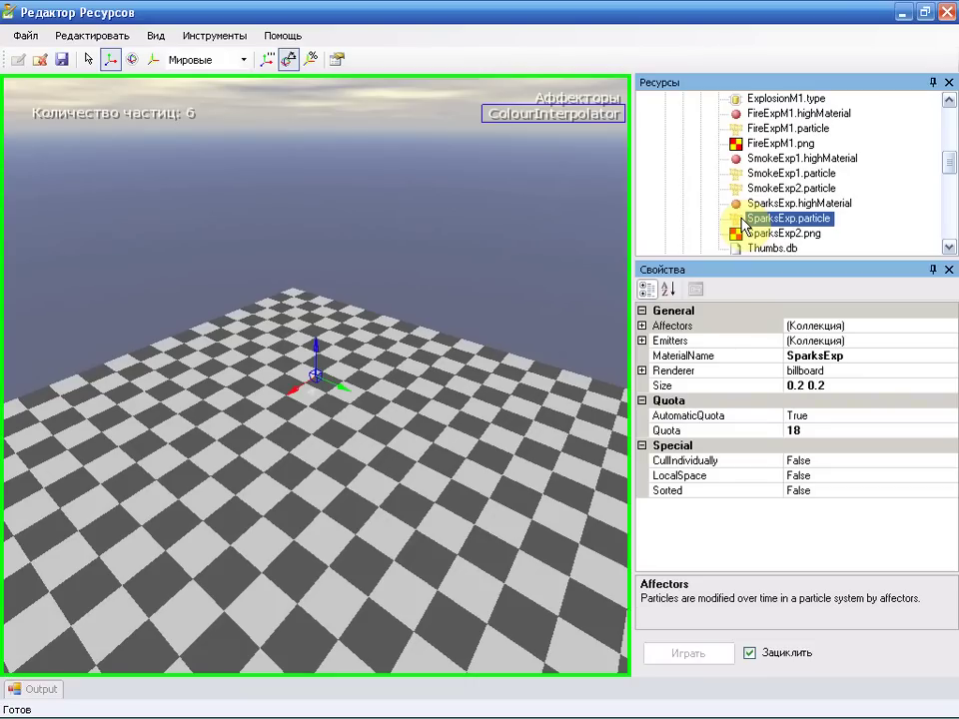
right_drag(540, 414, 541, 417)
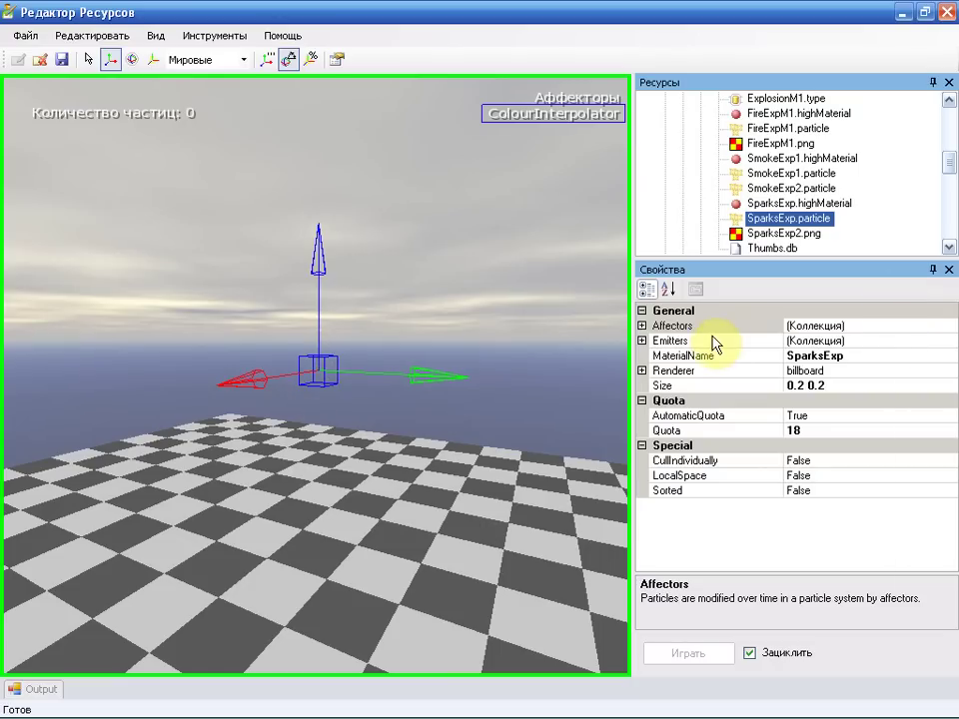
click(584, 122)
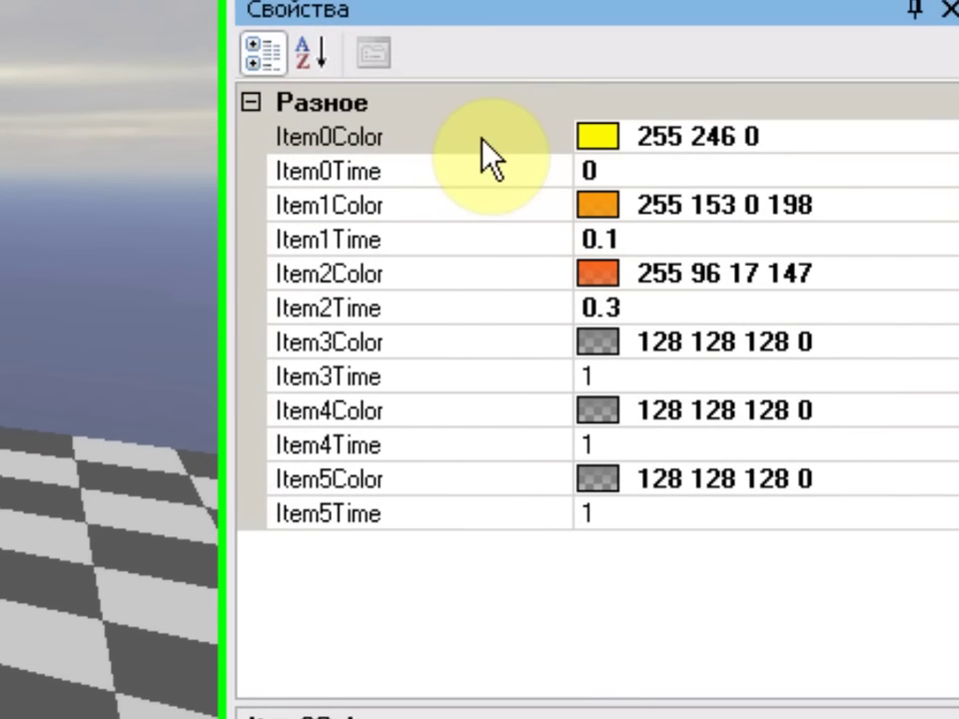
Step: Examine Item0Color, Item0Time and Item1Color of the SparksExp ColourInterpolator, including the RGBA components of both colours
click(479, 142)
click(946, 138)
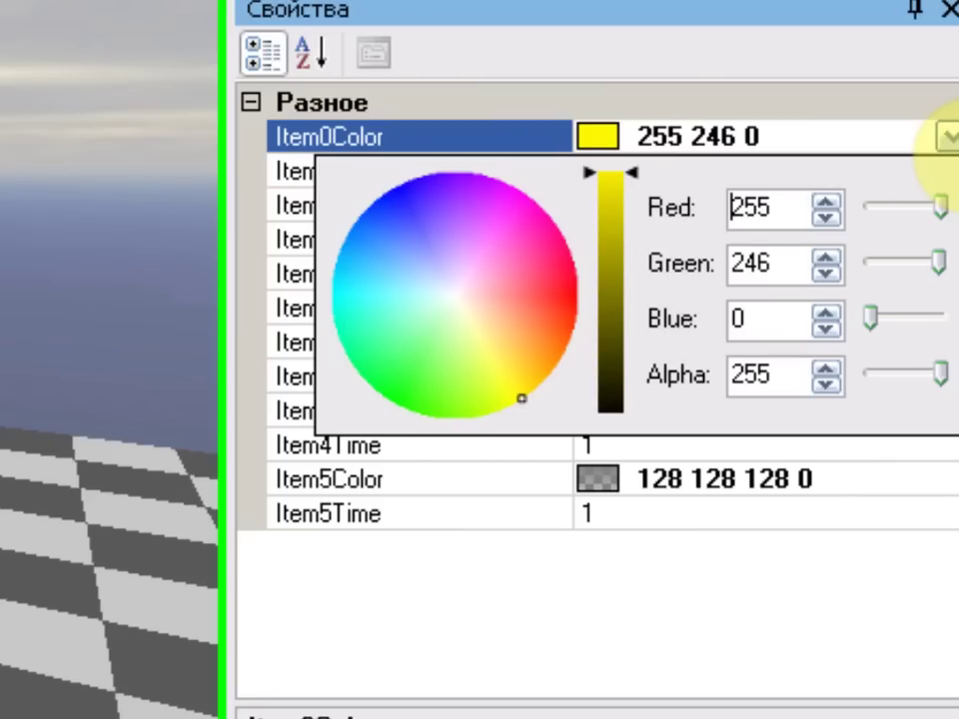
click(934, 134)
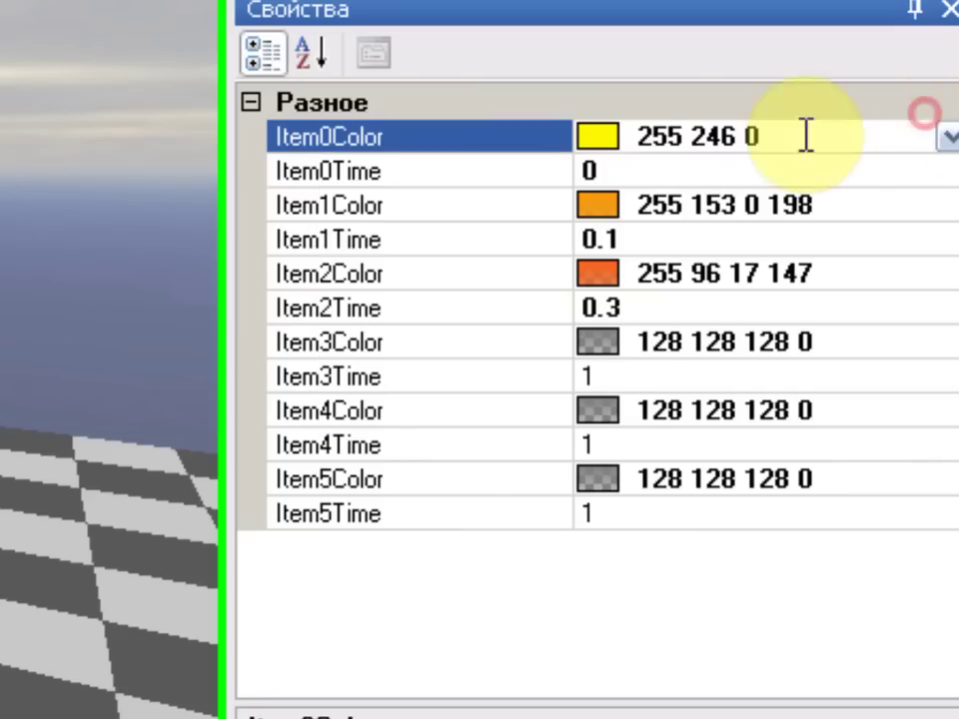
click(484, 176)
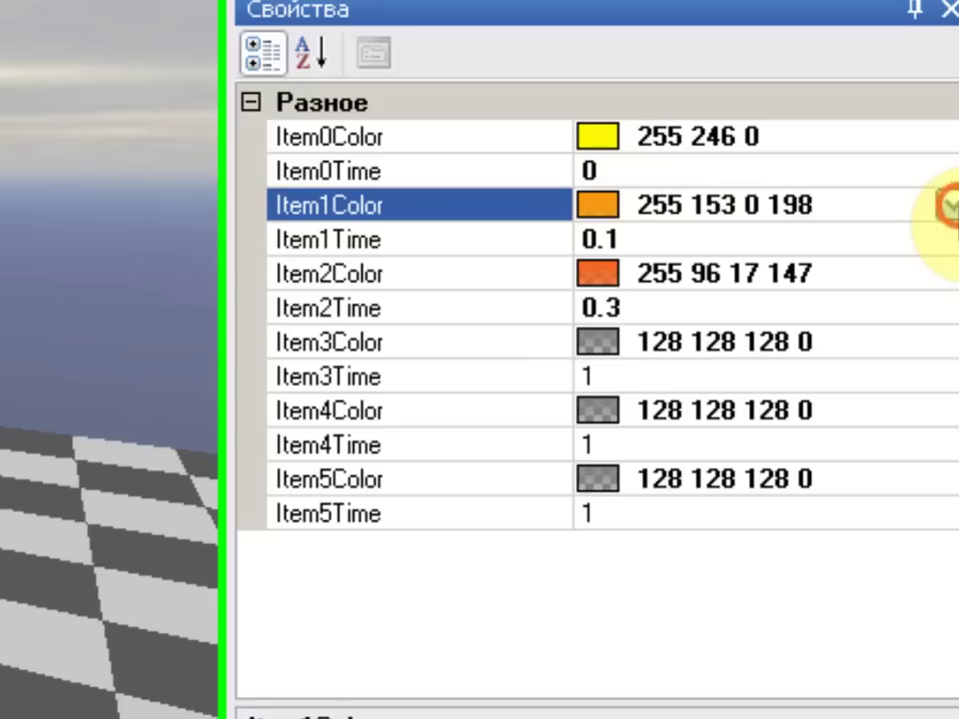
click(946, 204)
click(947, 205)
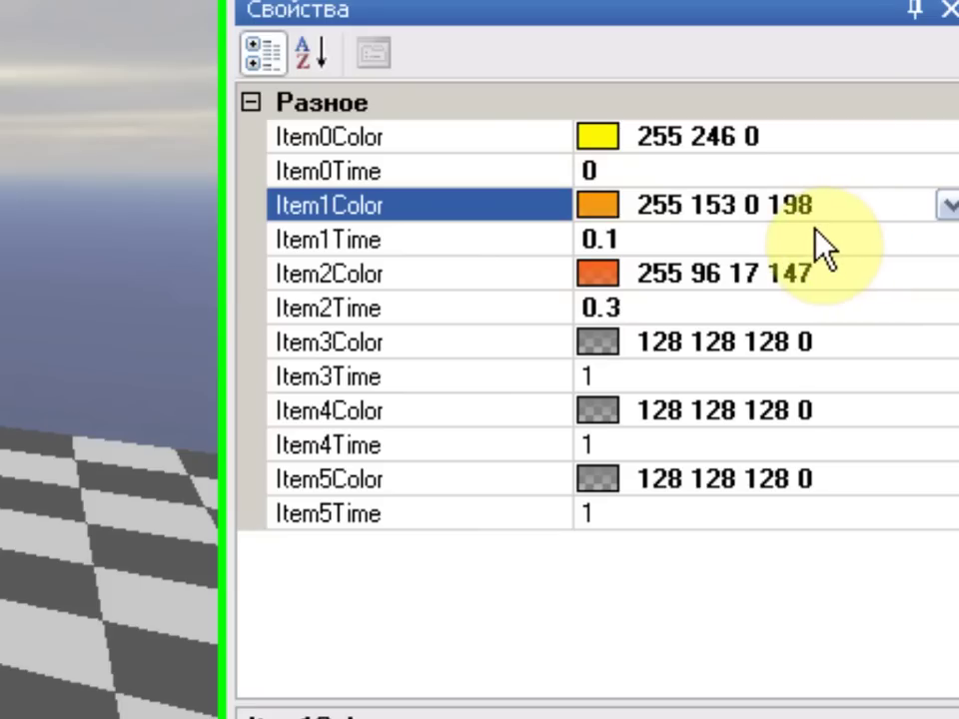
Step: Examine the ColourInterpolator's Item1Time, Item2Color and Item2Time, and return to the SparksExp particle's general properties
click(503, 248)
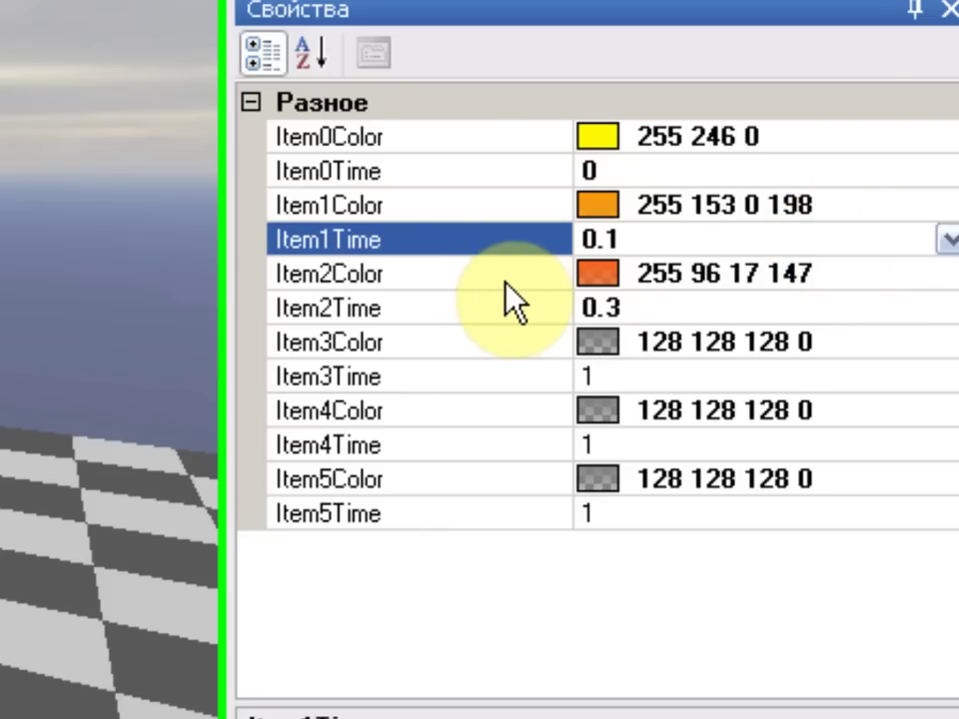
click(515, 289)
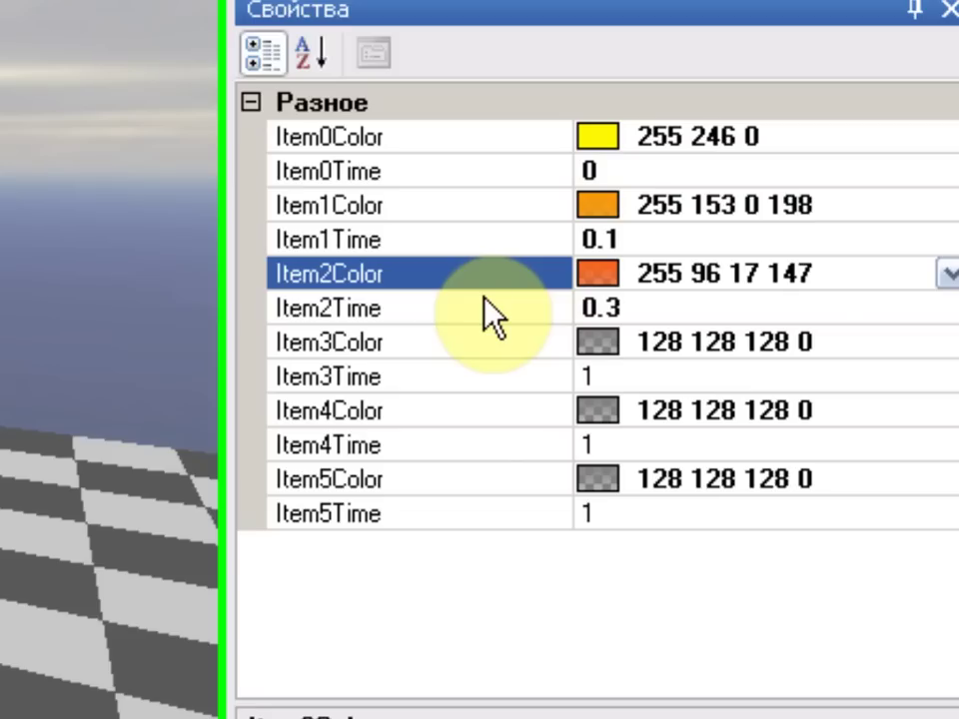
click(479, 315)
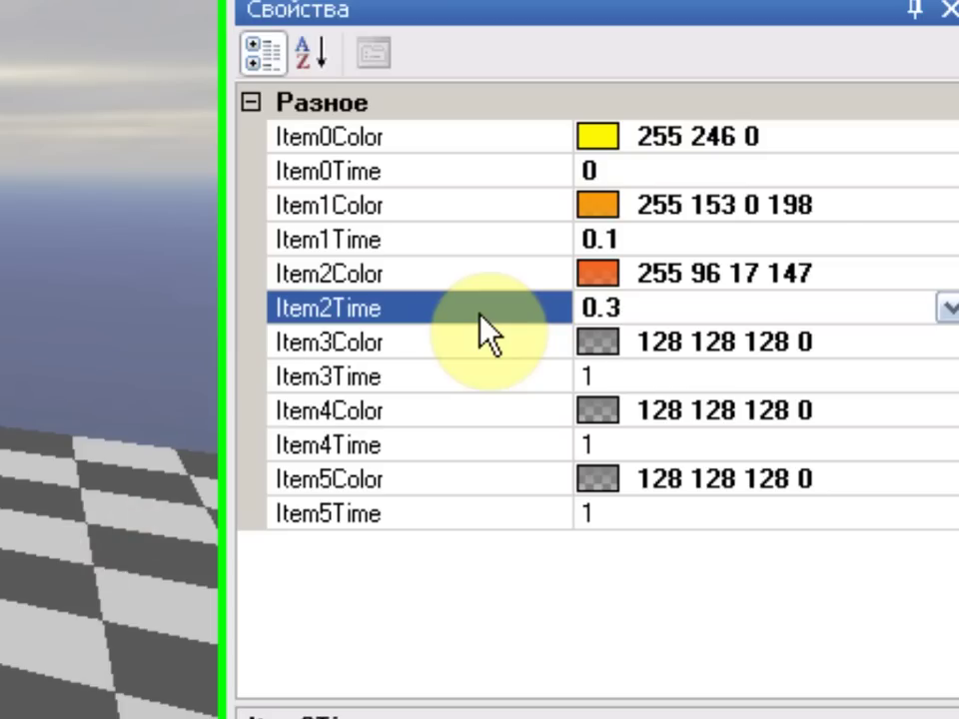
click(5, 30)
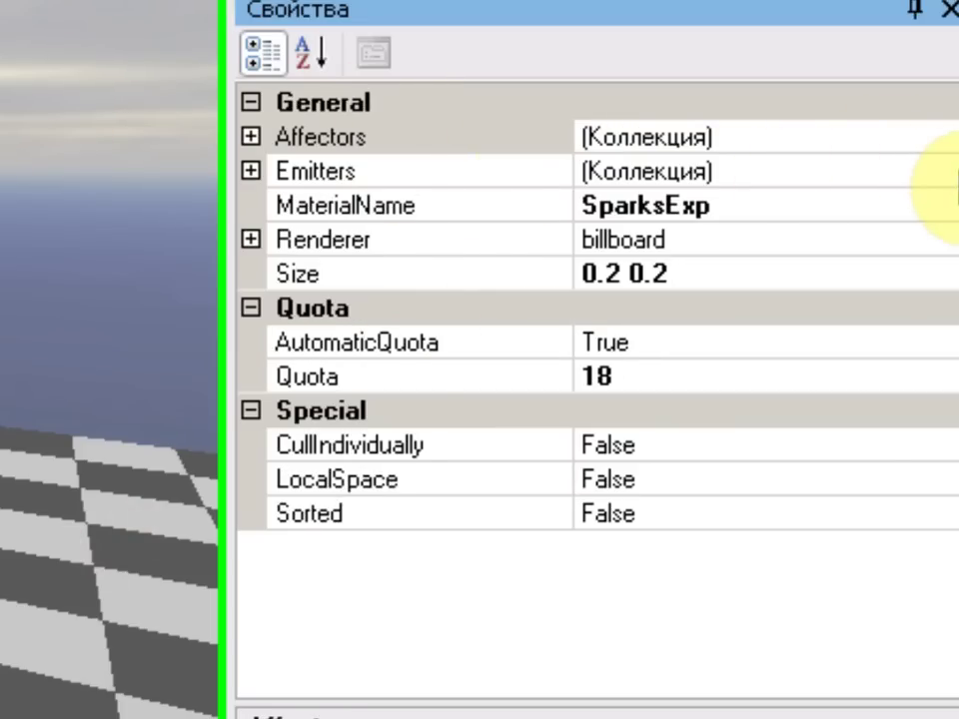
Step: Open the SparksExp particle's Emitters collection and examine the Point emitter's Angle and its minimum and maximum Color
click(939, 171)
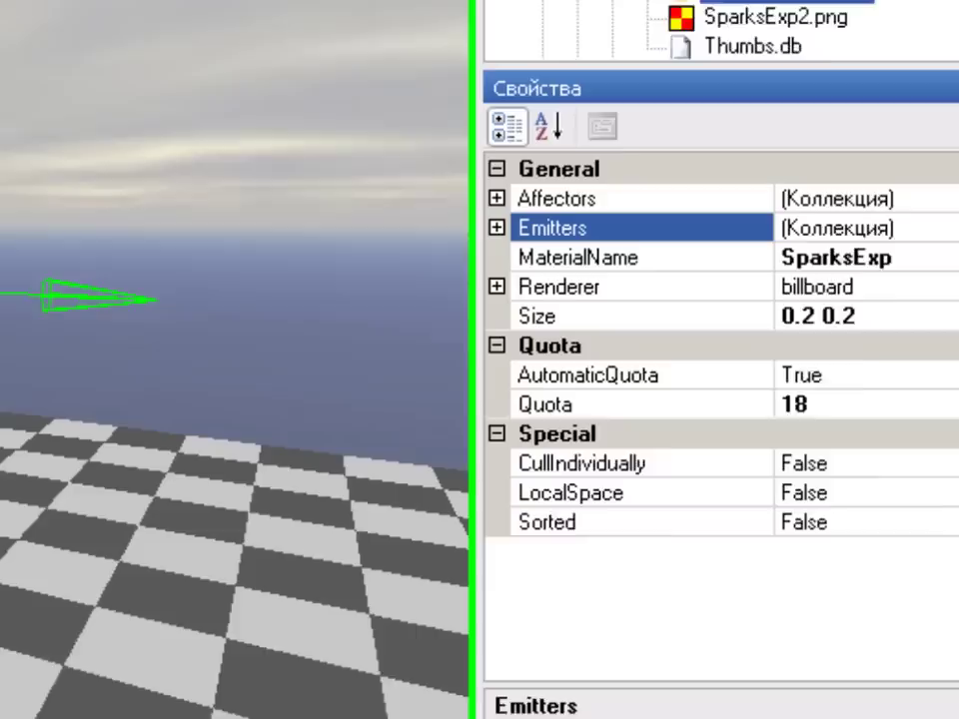
click(944, 228)
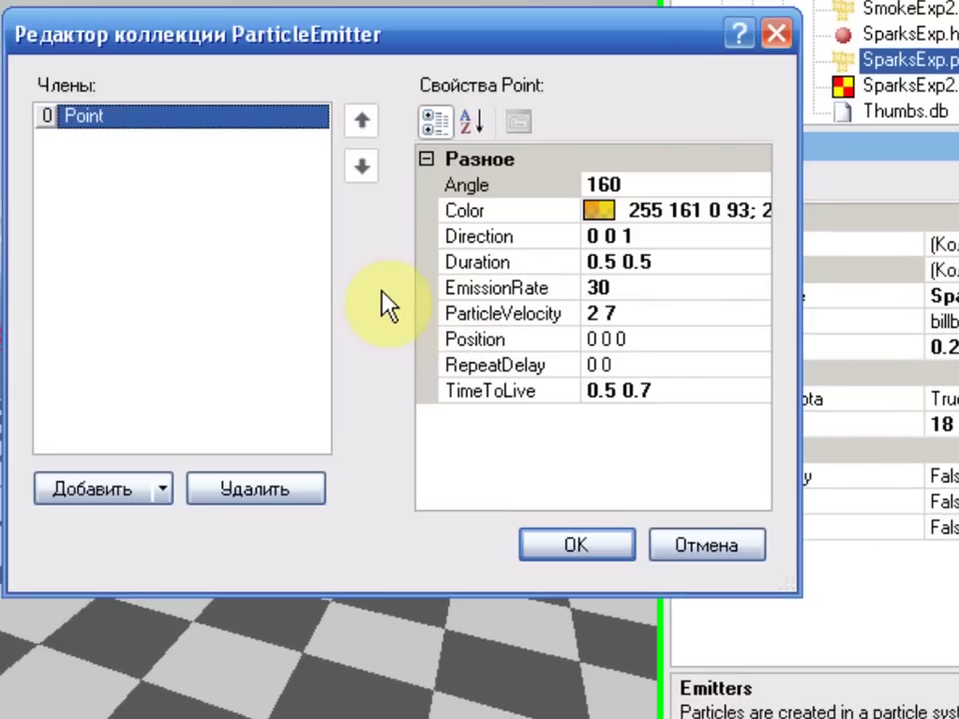
click(555, 183)
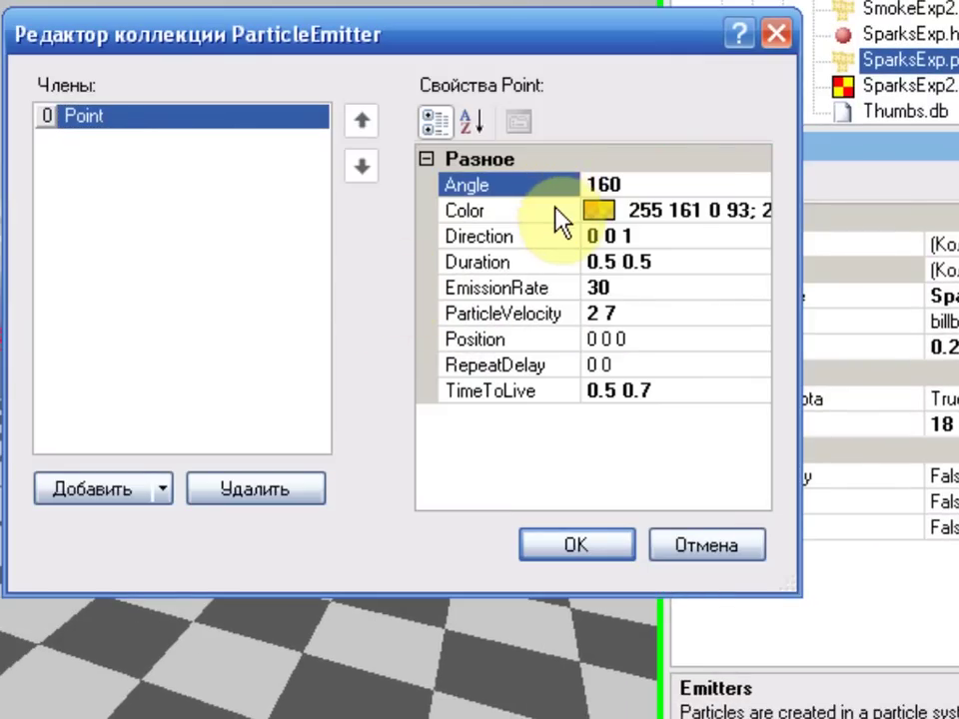
click(556, 210)
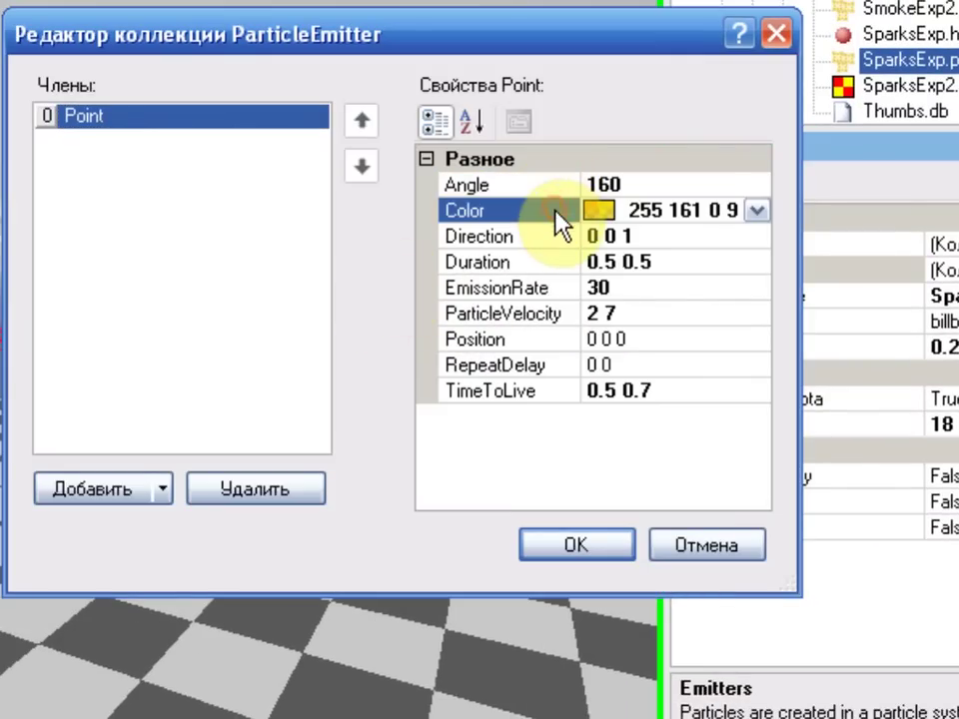
click(757, 213)
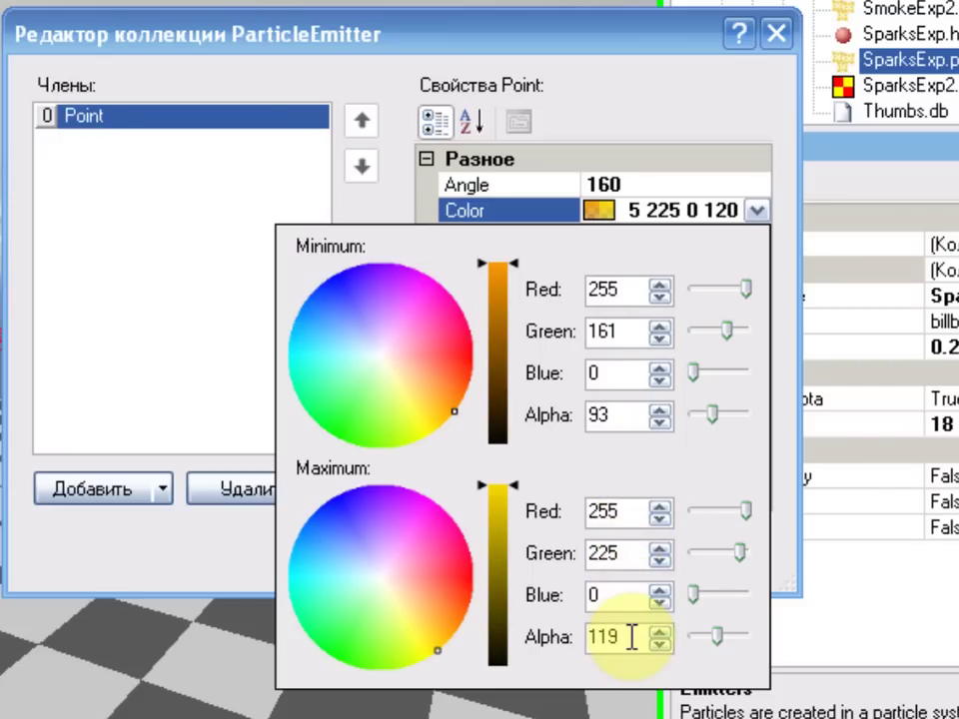
click(691, 163)
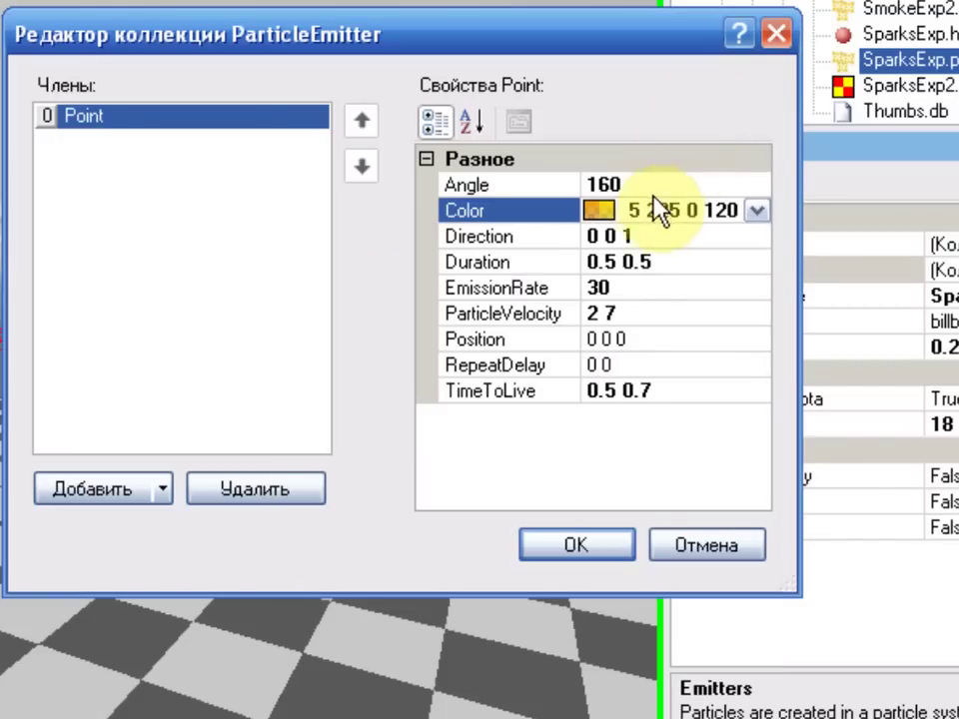
Step: Examine the Point emitter's properties from Direction through TimeToLive, and close the emitter collection without saving changes
click(561, 238)
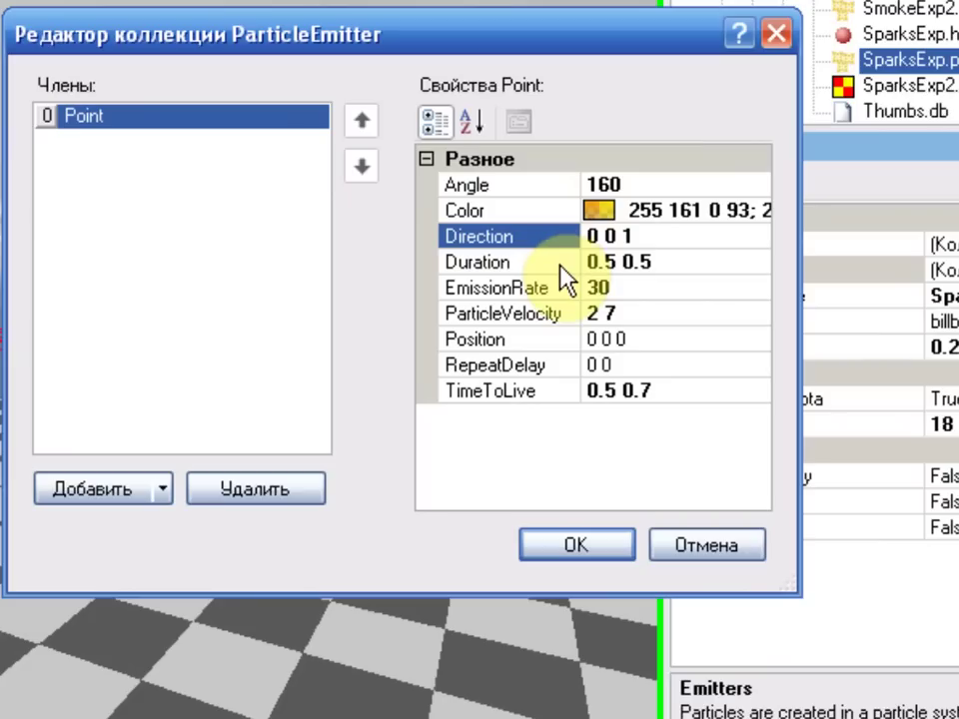
click(560, 263)
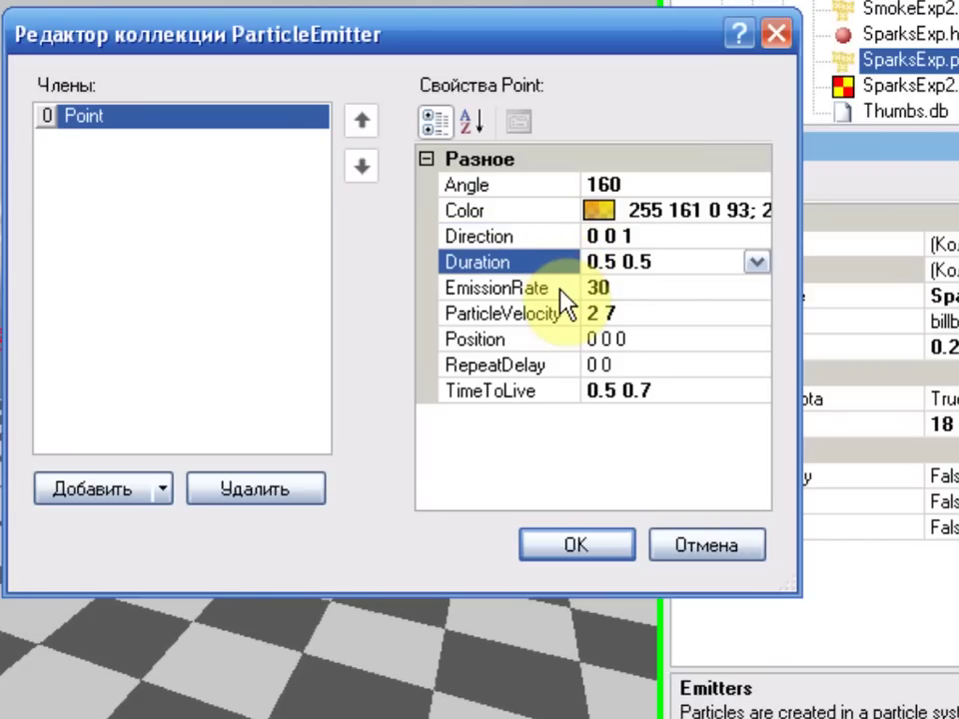
click(561, 292)
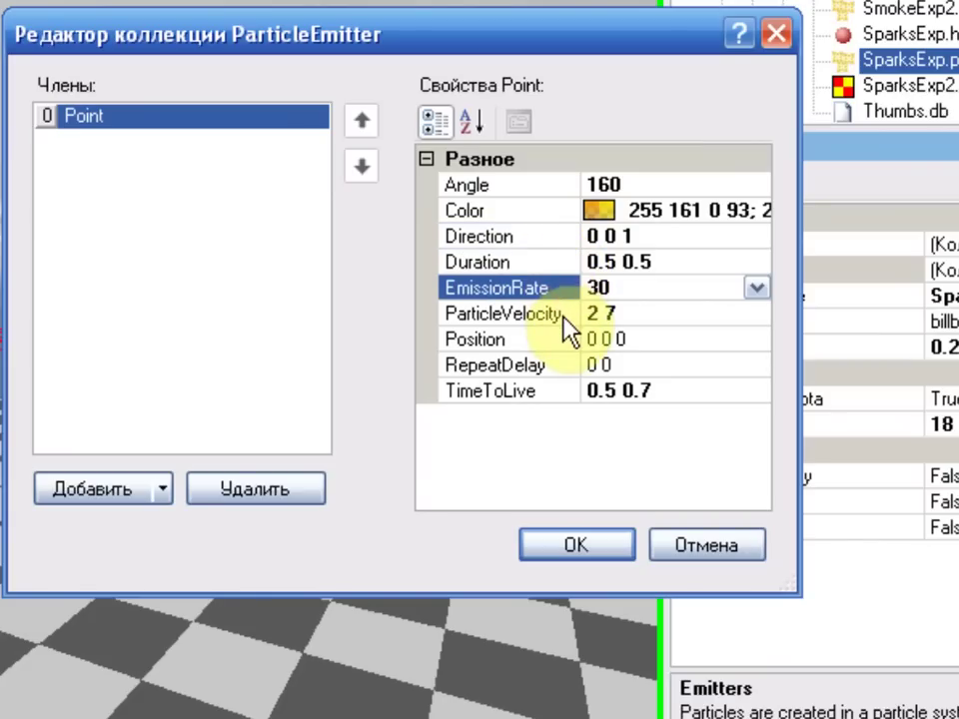
click(569, 315)
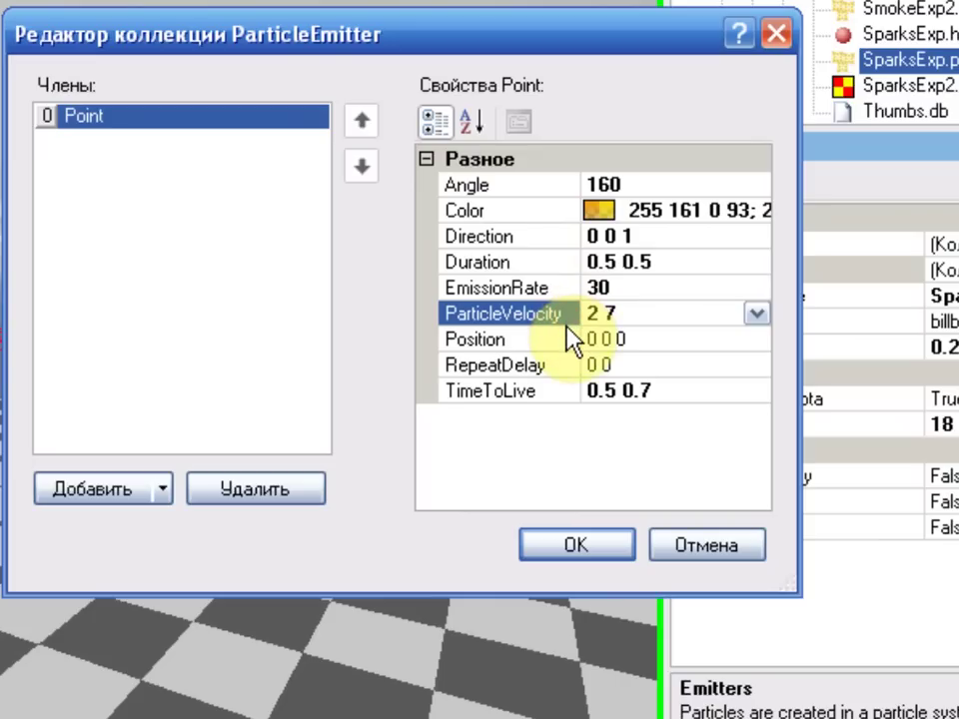
click(571, 342)
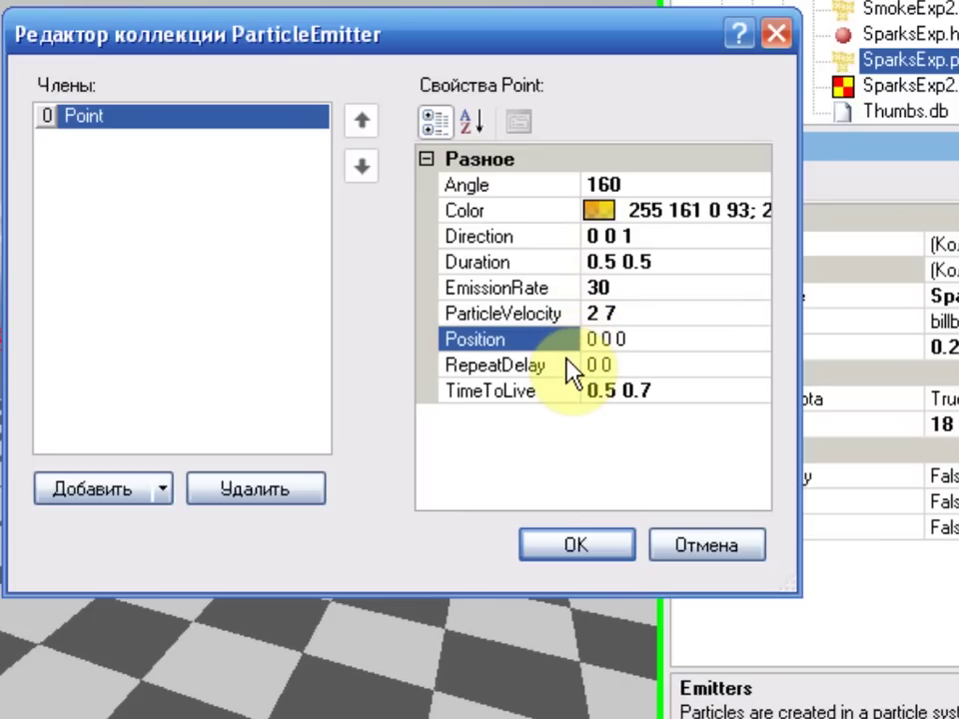
click(571, 365)
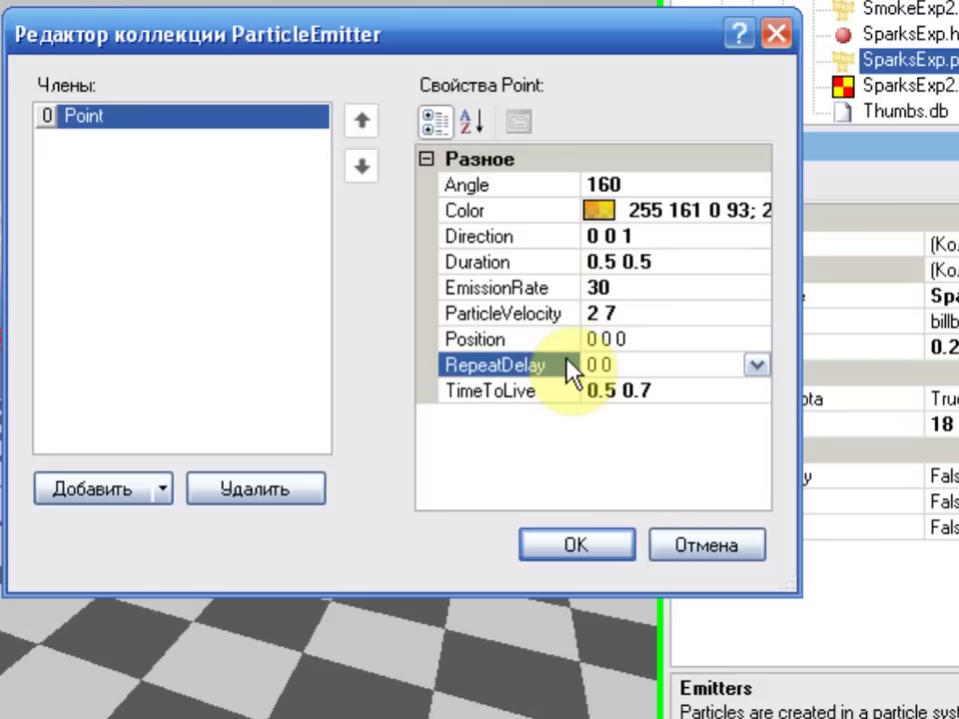
click(564, 389)
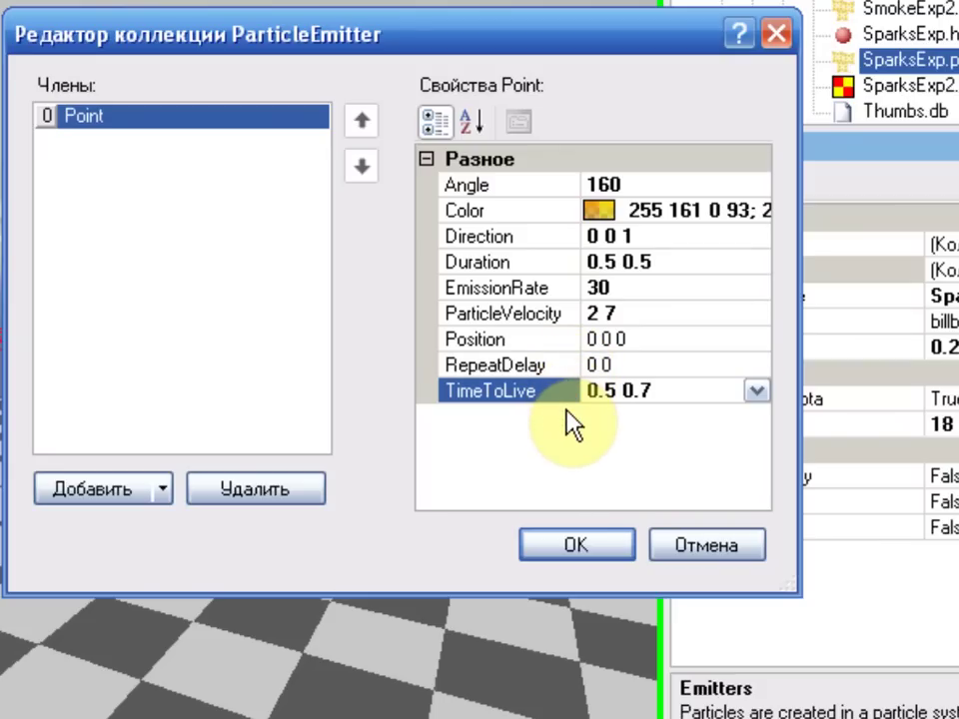
click(571, 424)
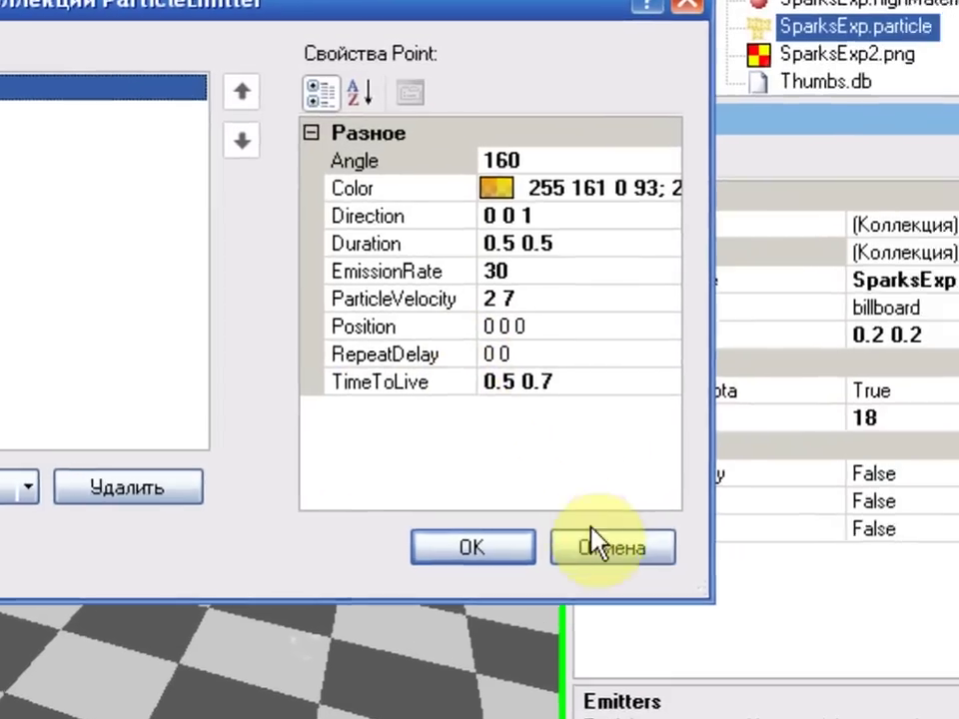
click(706, 545)
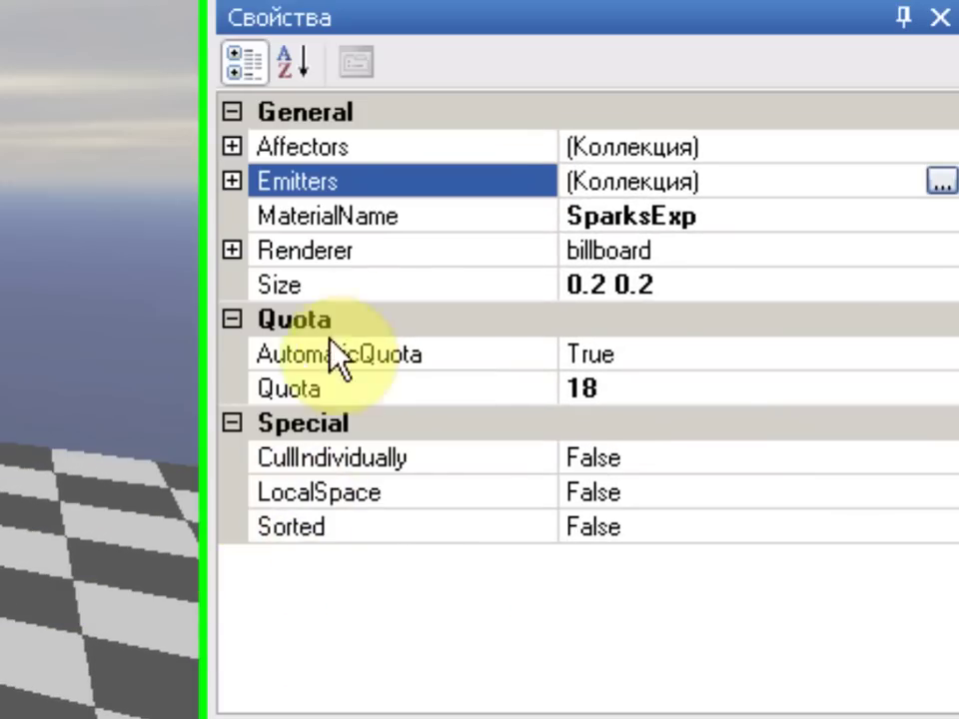
Step: Check the SparksExp particle's material selection without changing it, and examine the billboard renderer's properties from AccurateFacing through PointRendering
double_click(490, 215)
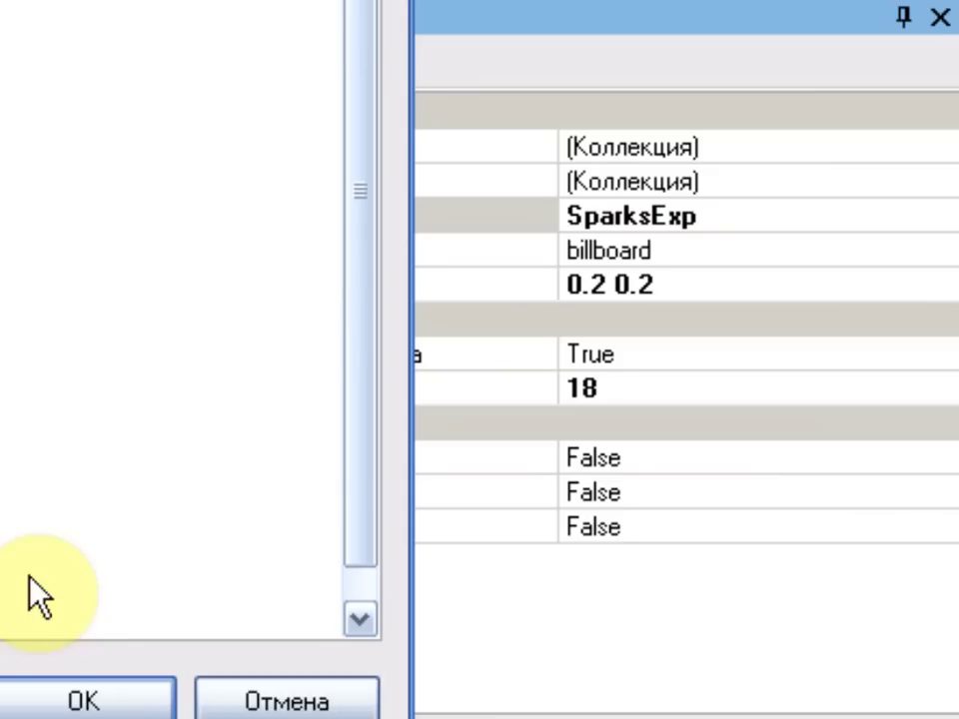
click(231, 695)
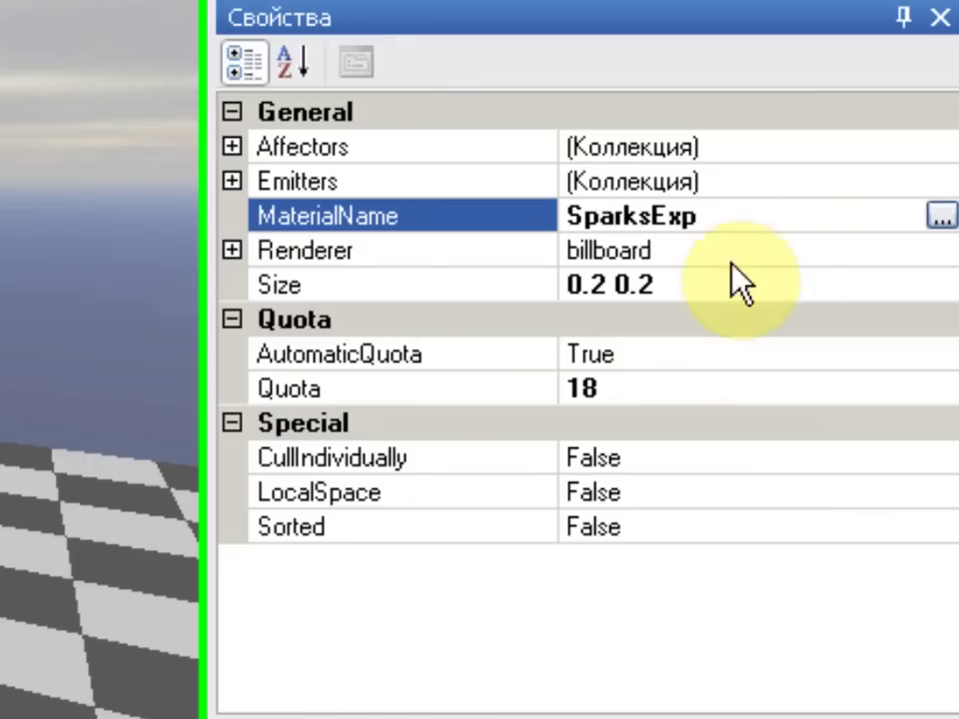
click(231, 251)
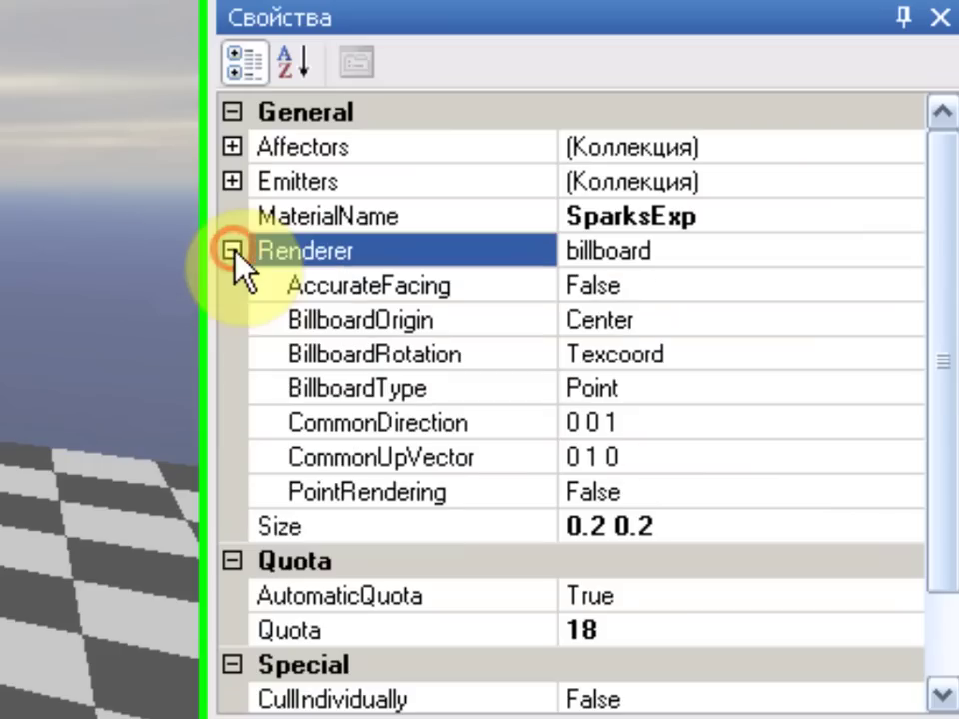
click(520, 287)
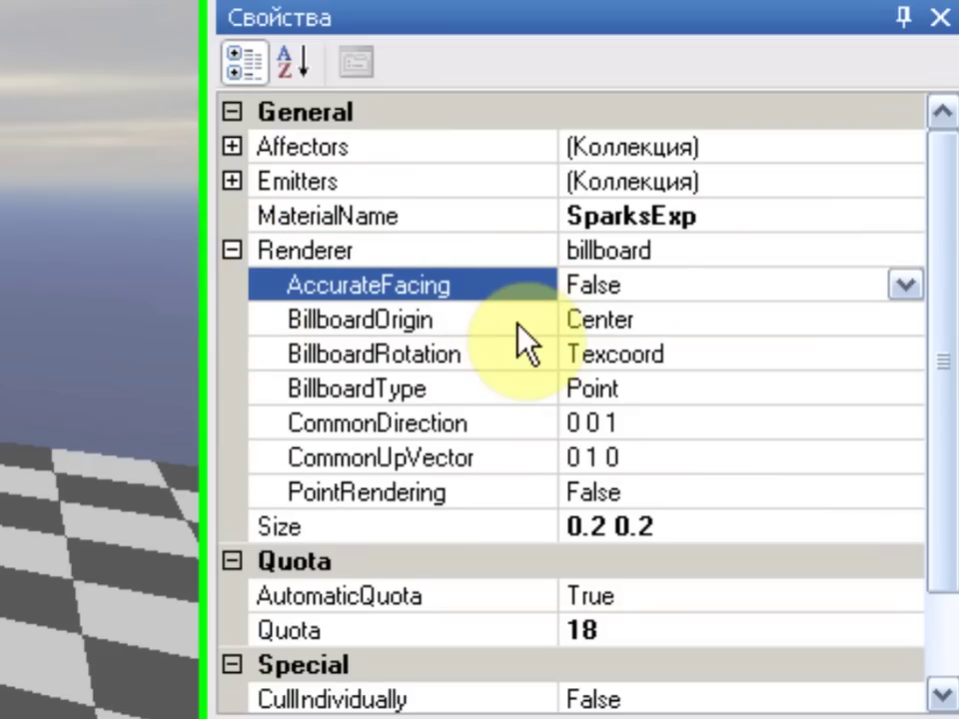
click(516, 319)
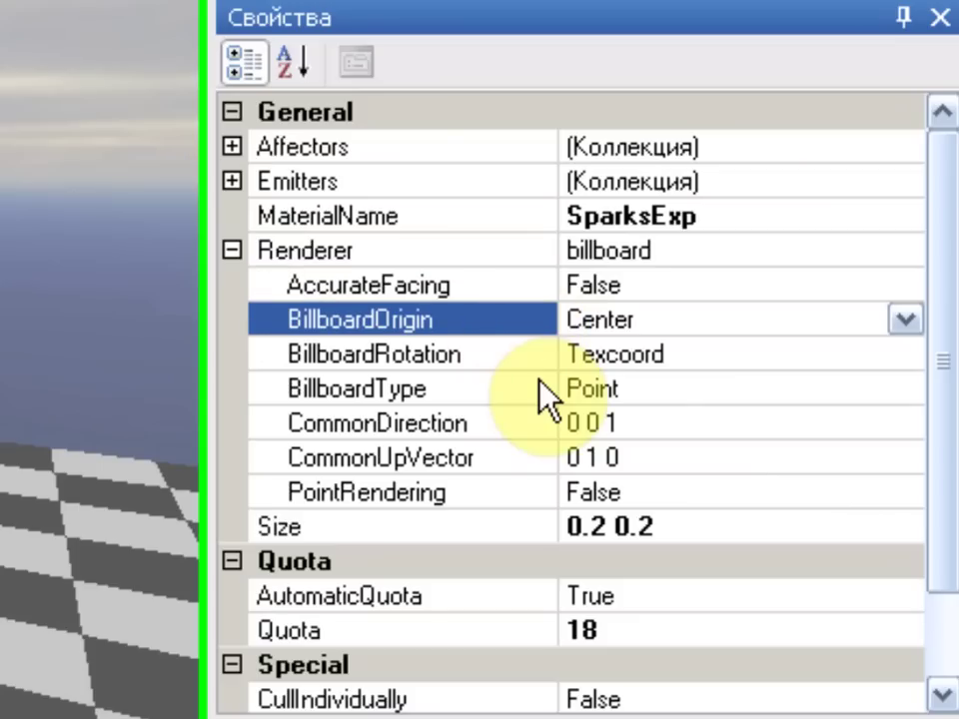
click(525, 362)
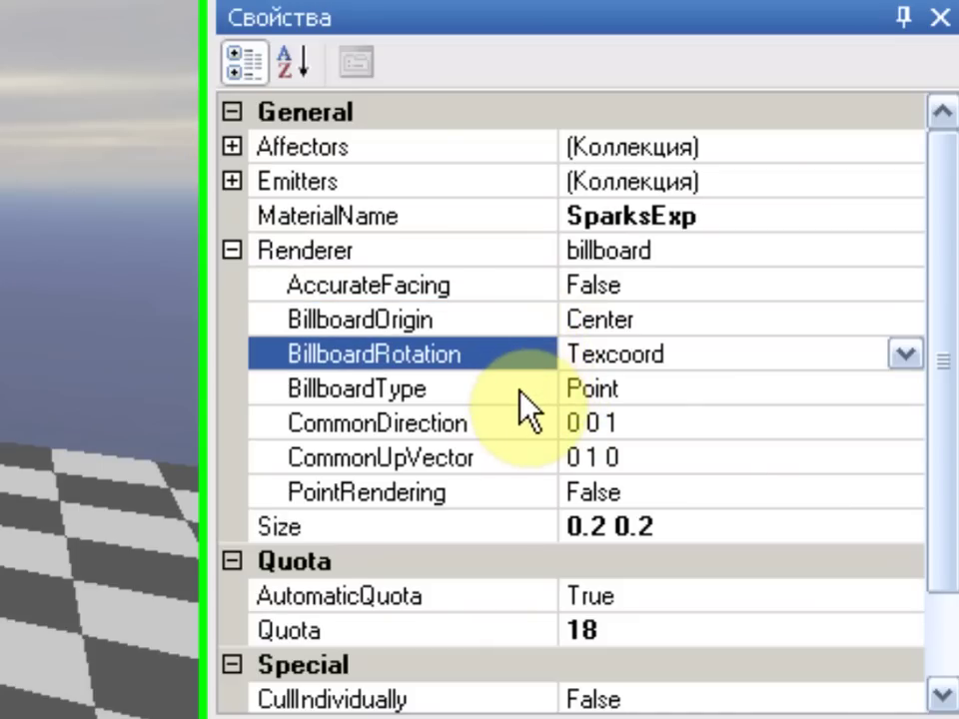
click(521, 389)
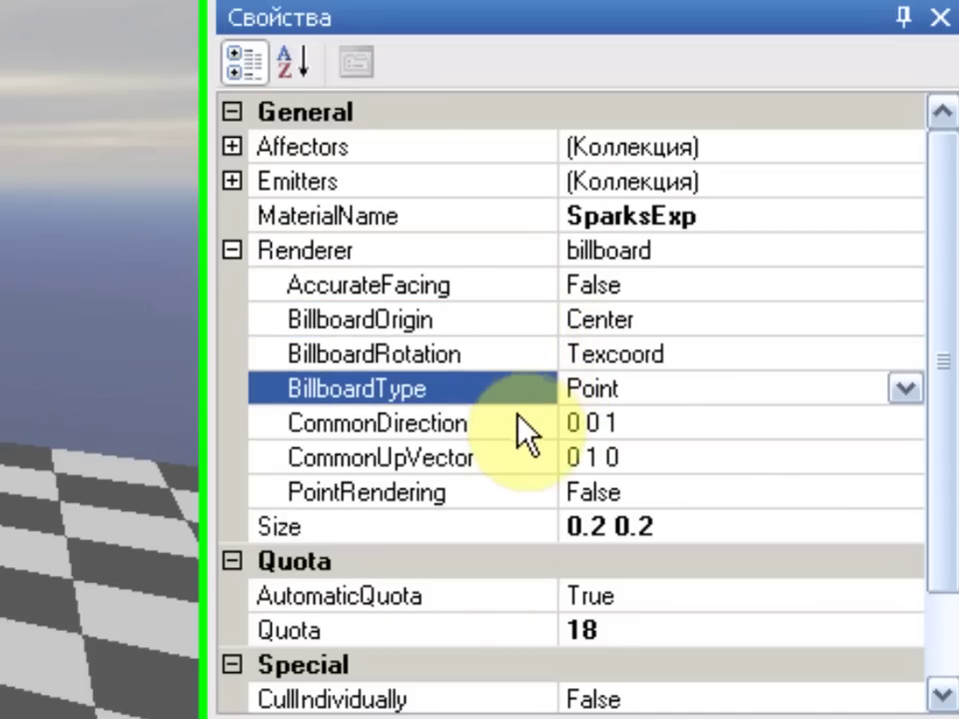
click(518, 423)
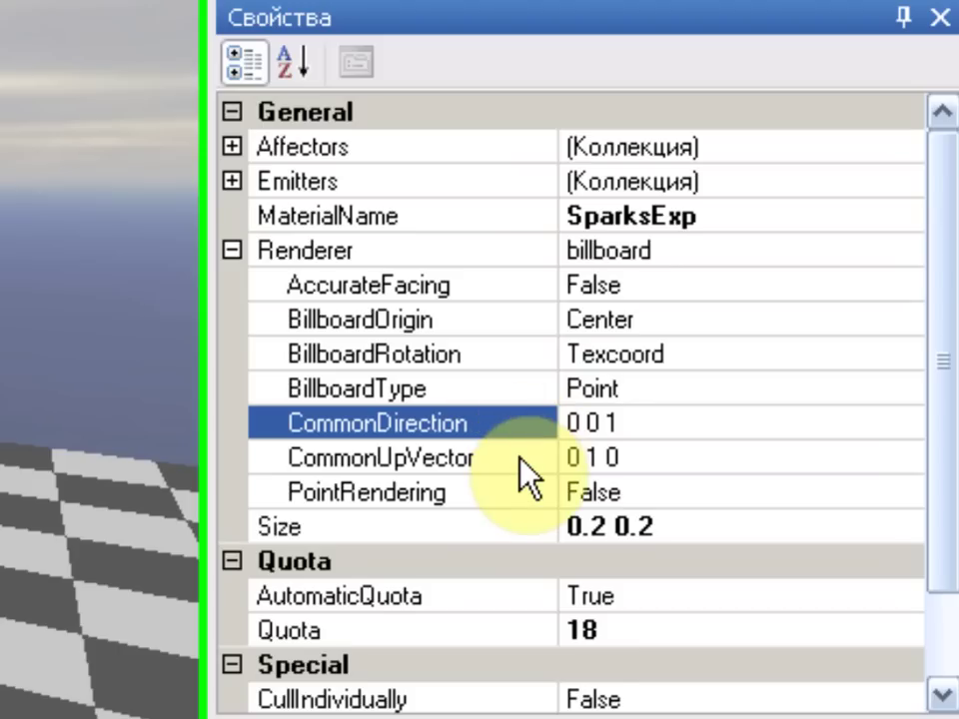
click(518, 458)
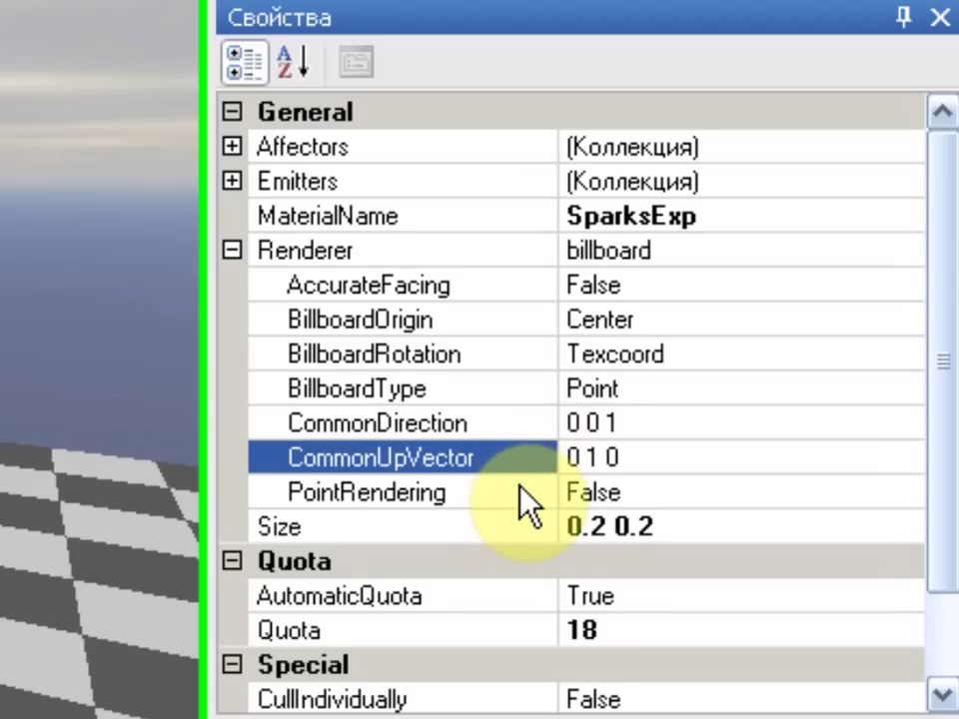
click(518, 491)
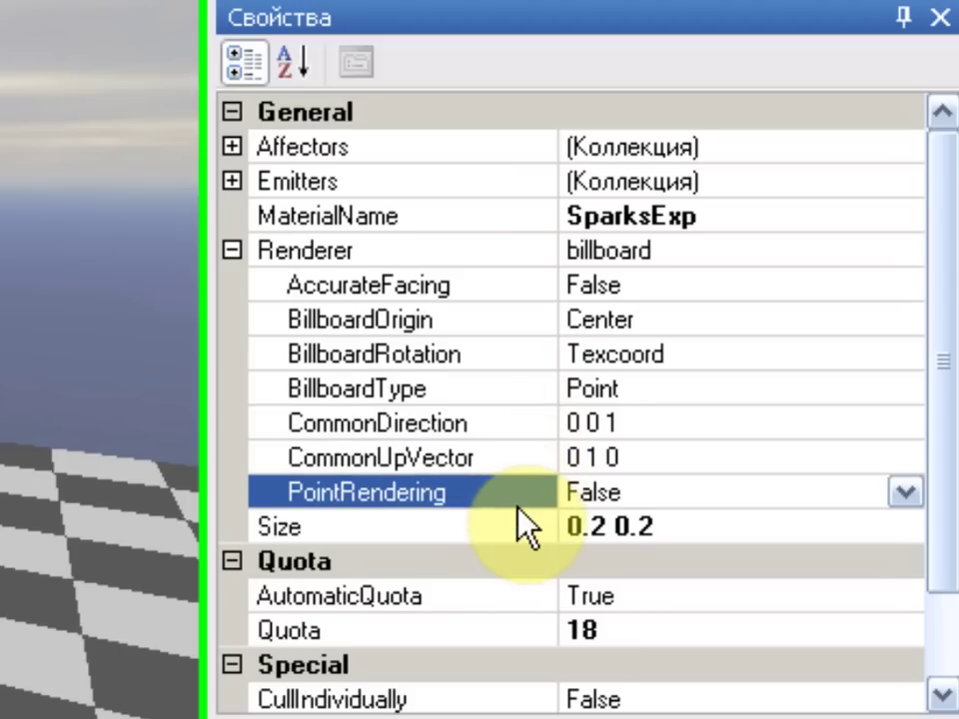
Step: Examine the SparksExp particle's Size, AutomaticQuota and Quota settings with the Renderer group collapsed
click(522, 529)
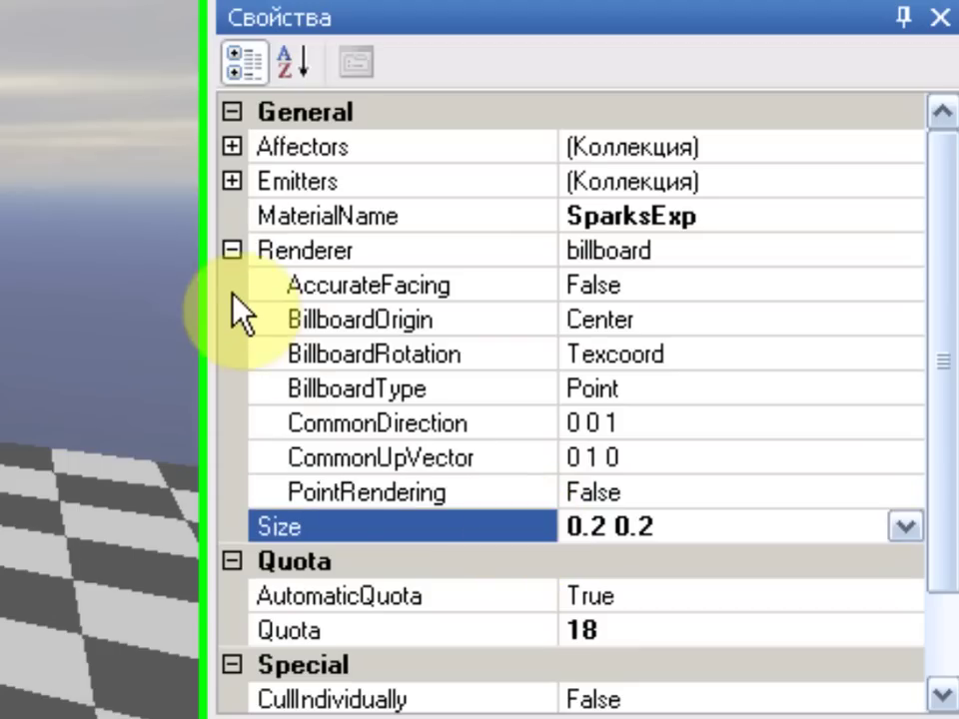
click(232, 251)
click(430, 283)
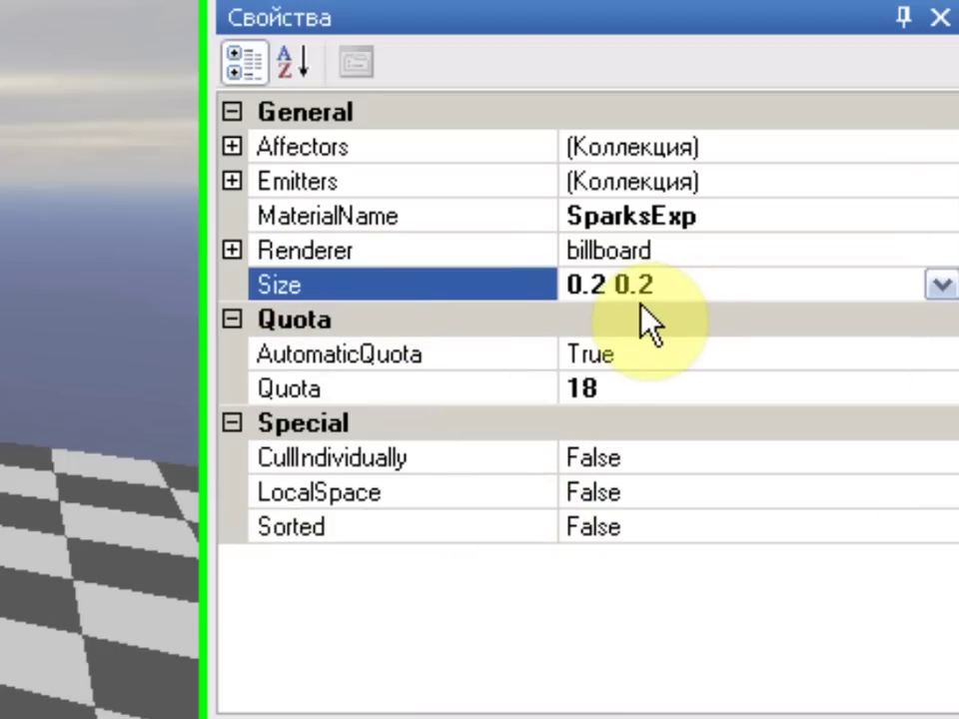
click(499, 356)
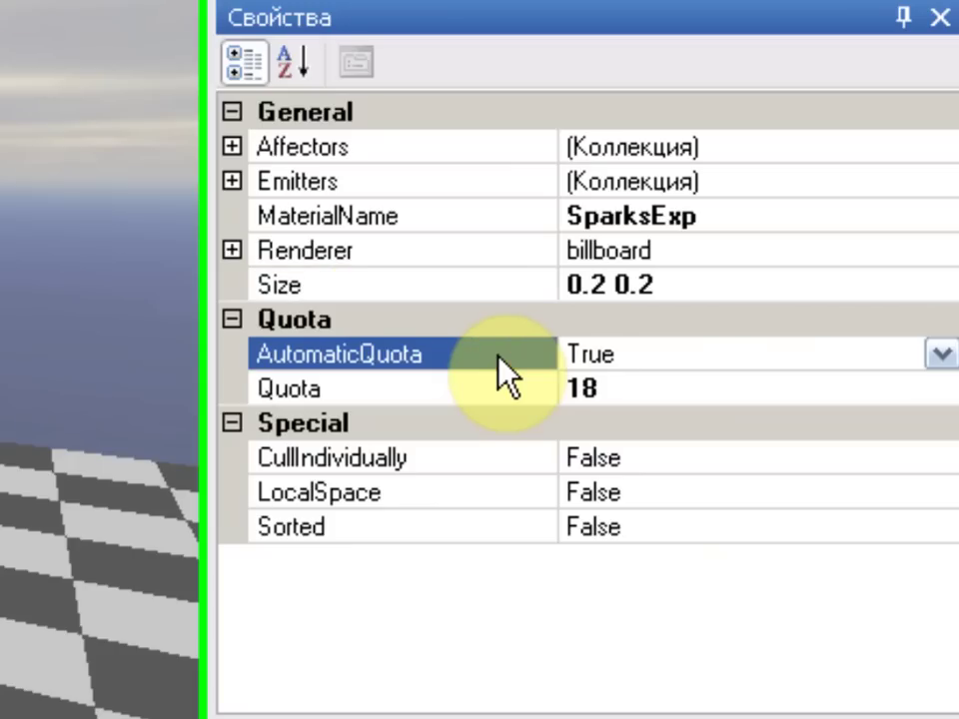
click(496, 388)
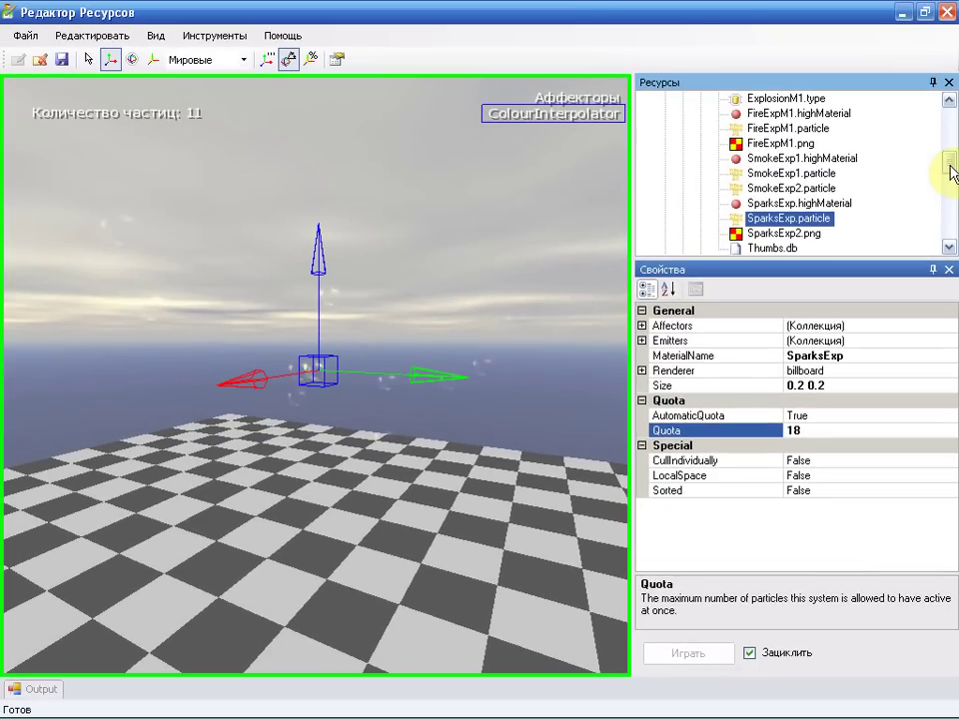
Step: Open ExplosionM1.type for editing and turn off the display of invisible objects to preview the combined explosion
click(950, 166)
drag(950, 166, 951, 154)
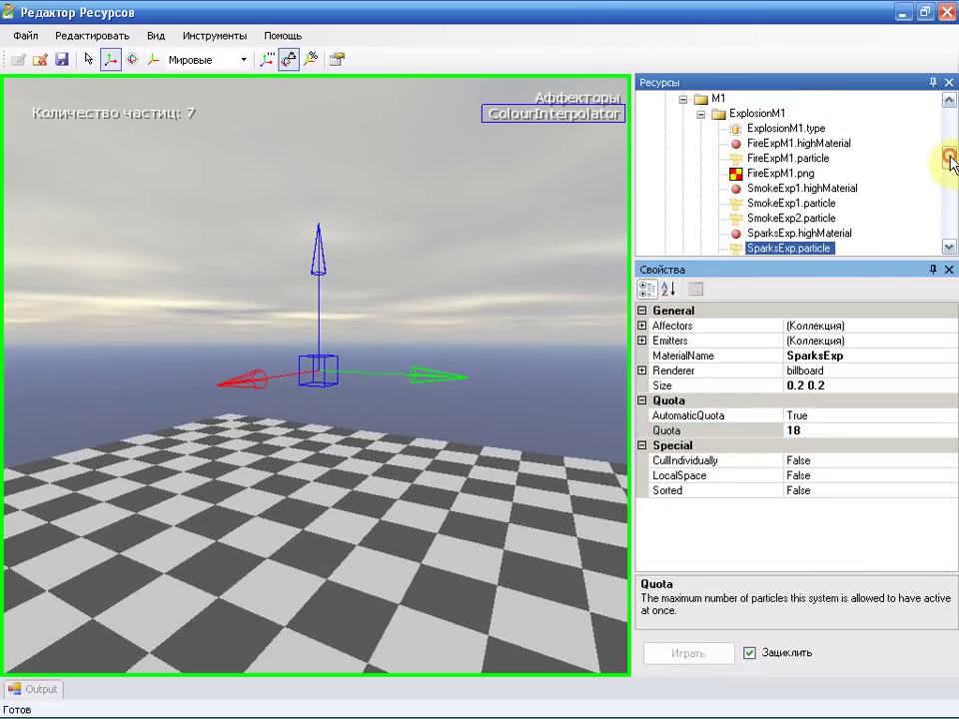
click(738, 131)
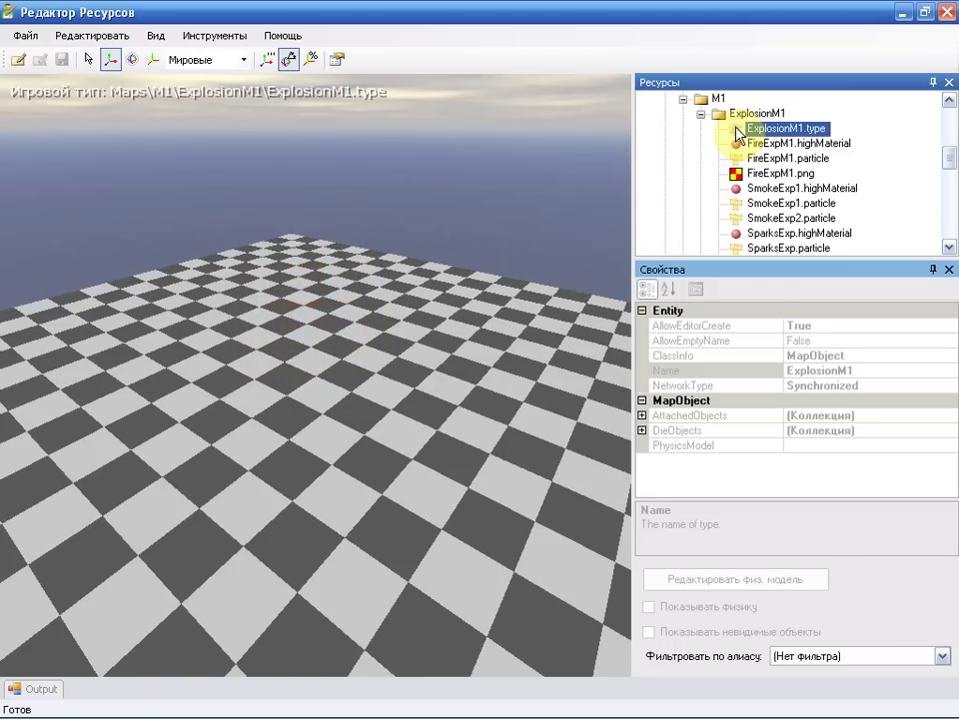
double_click(738, 131)
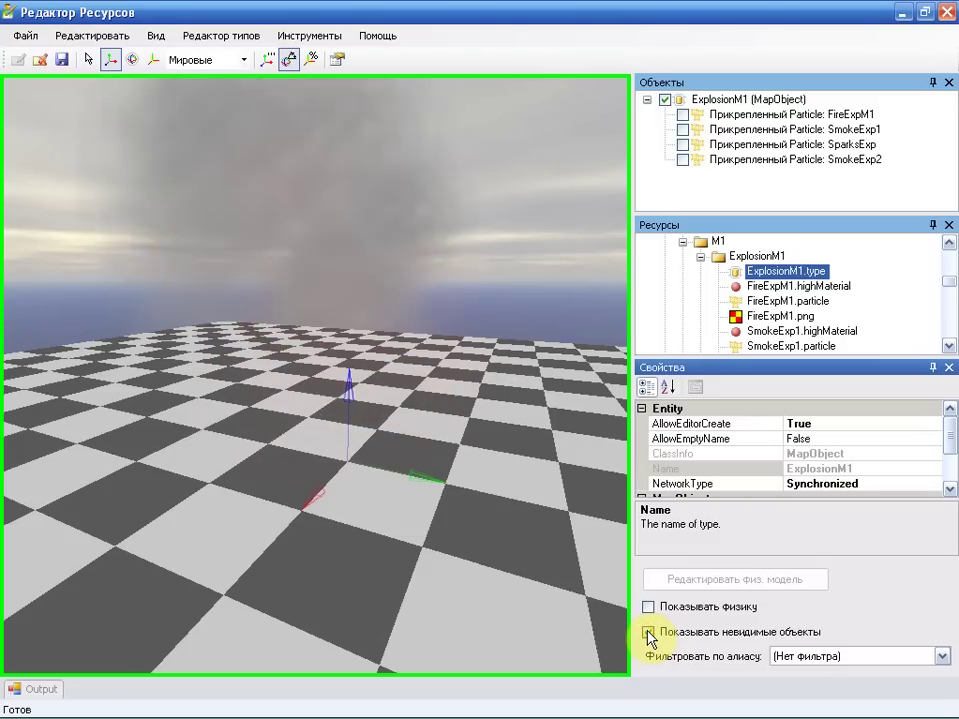
click(648, 634)
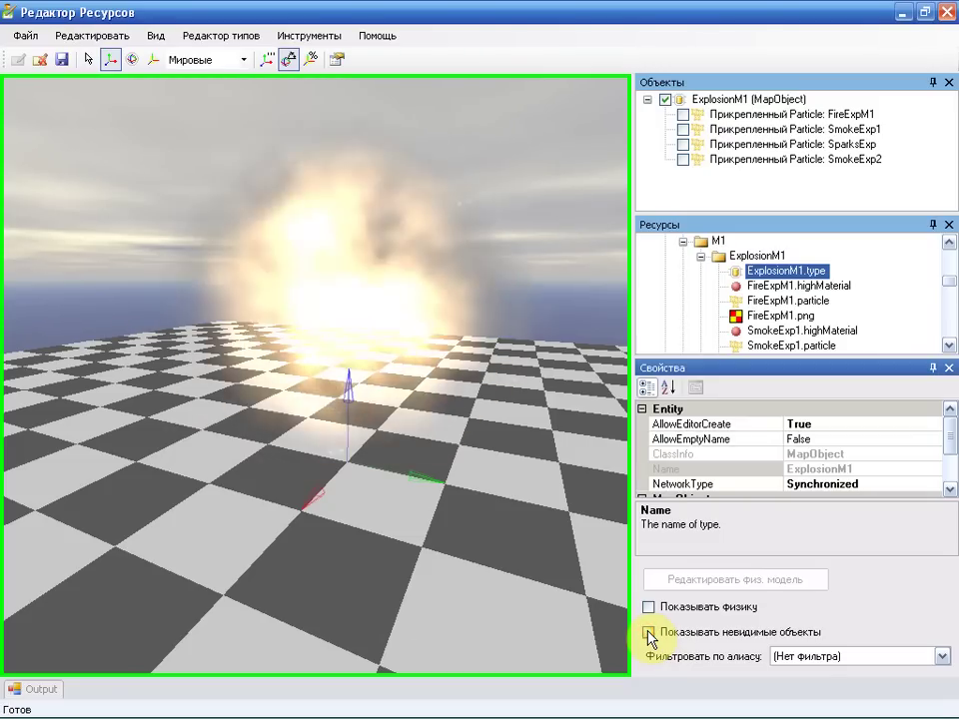